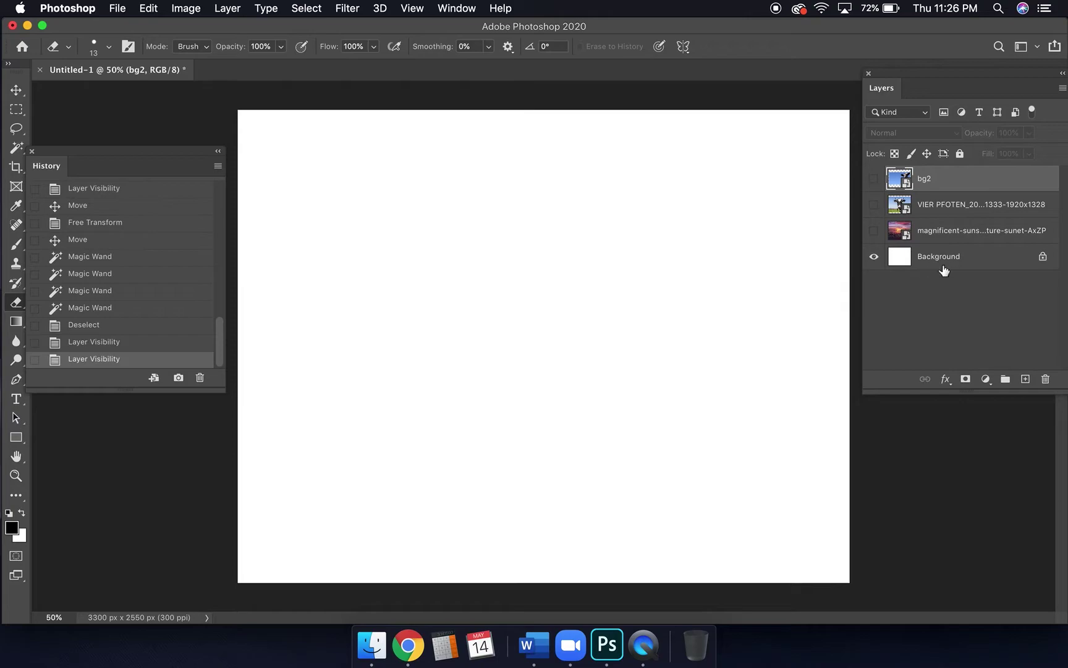
Show the sunset and bg2 cow layers, briefly previewing the VIER PFOTEN cow layer and leaving it hidden
{"action": "left_click", "coordinate": [874, 231]}
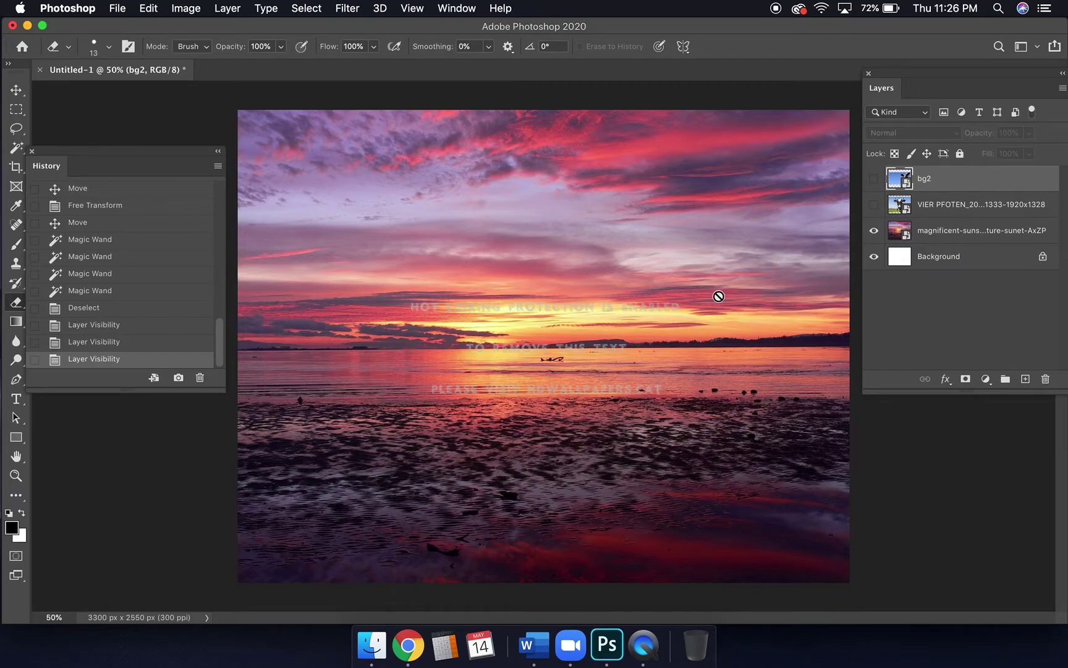
{"action": "left_click", "coordinate": [874, 204]}
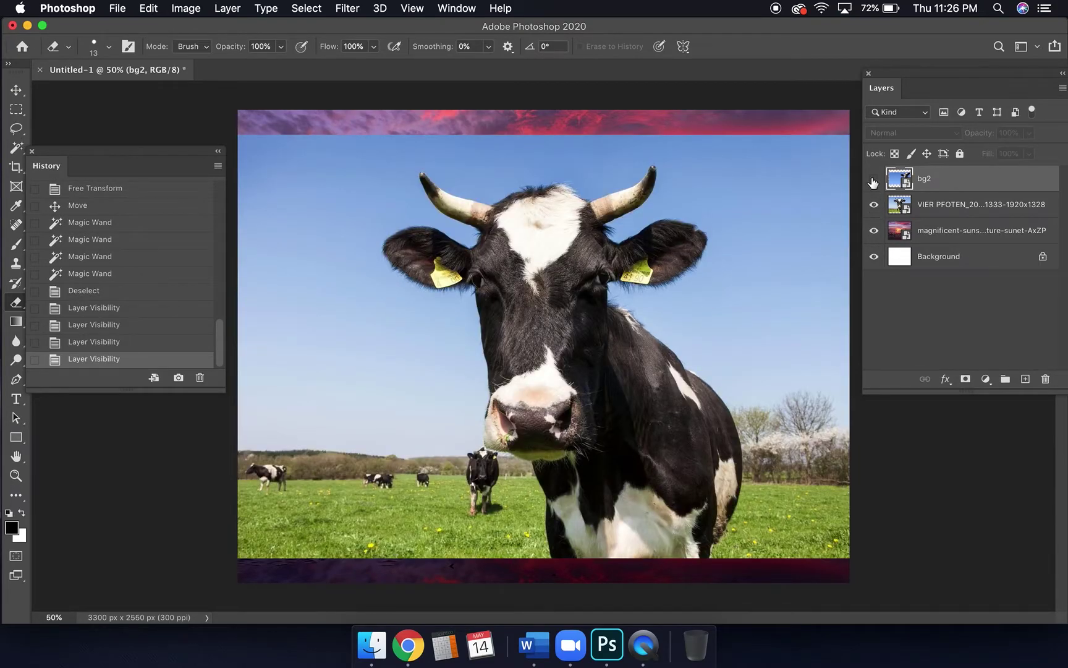
{"action": "left_click", "coordinate": [874, 179]}
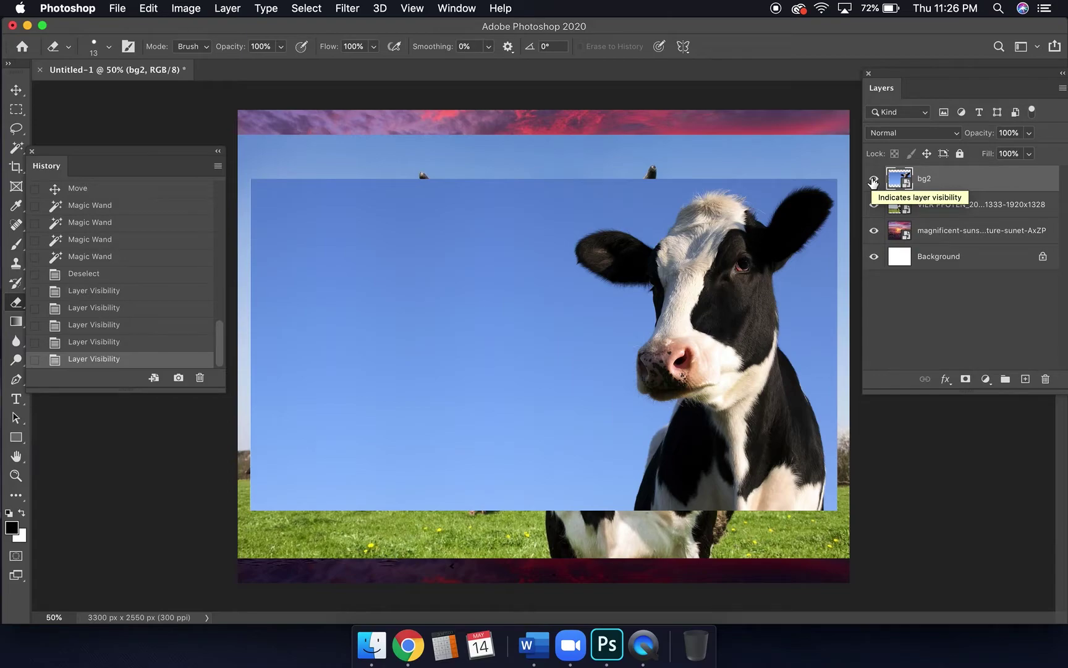
{"action": "left_click", "coordinate": [874, 179]}
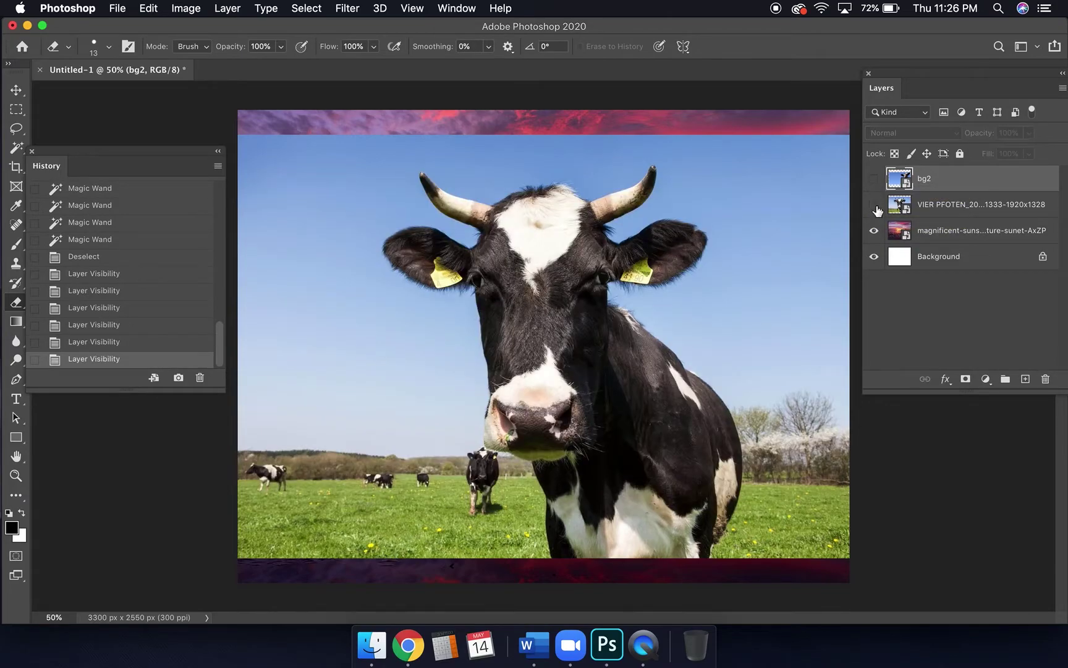
{"action": "left_click", "coordinate": [875, 206]}
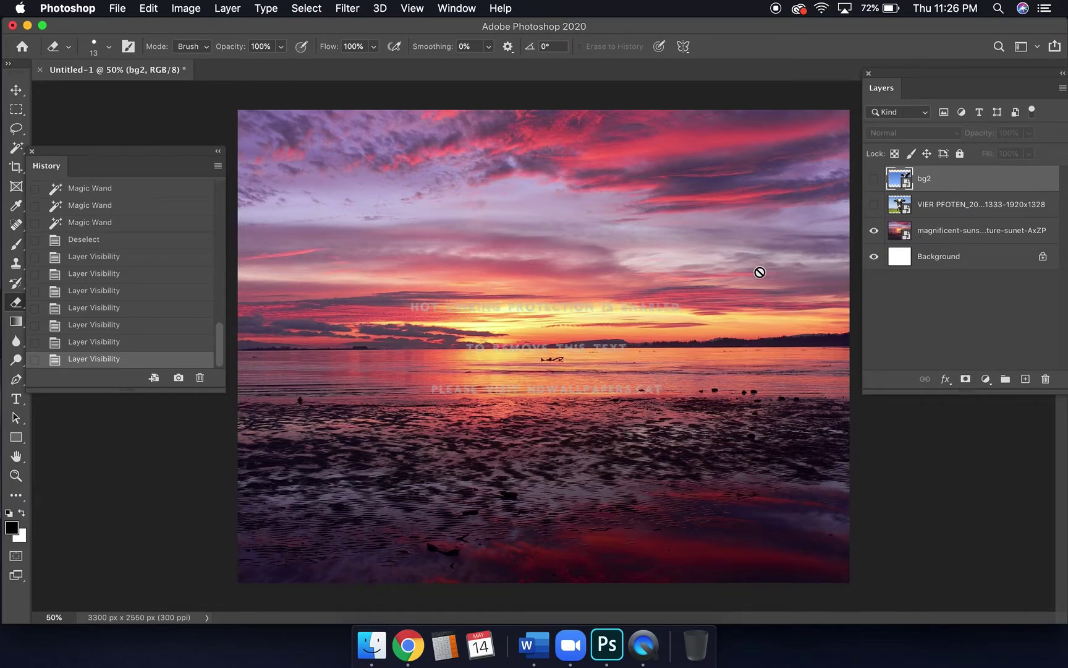
{"action": "left_click", "coordinate": [874, 178]}
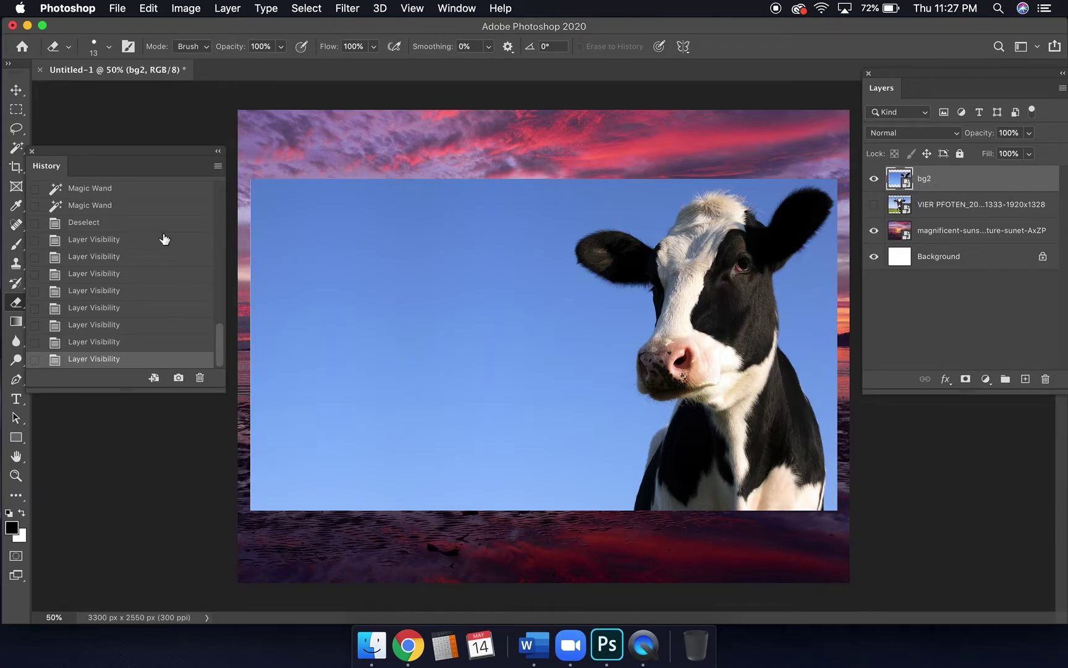
Move the History panel lower and select the blue sky on the bg2 layer with the Magic Wand Tool as a new selection
{"action": "mouse_move", "coordinate": [81, 156]}
{"action": "left_mouse_down"}
{"action": "mouse_move", "coordinate": [112, 191]}
{"action": "mouse_move", "coordinate": [137, 372]}
{"action": "mouse_move", "coordinate": [129, 475]}
{"action": "left_mouse_up"}
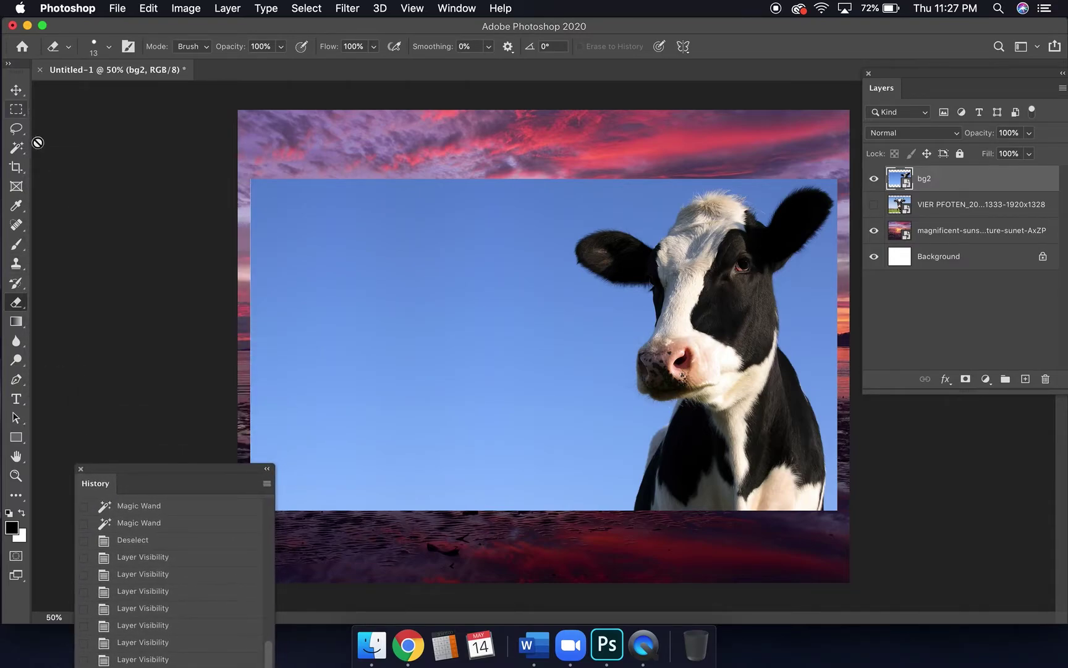
{"action": "left_click", "coordinate": [18, 151]}
{"action": "right_click", "coordinate": [19, 153]}
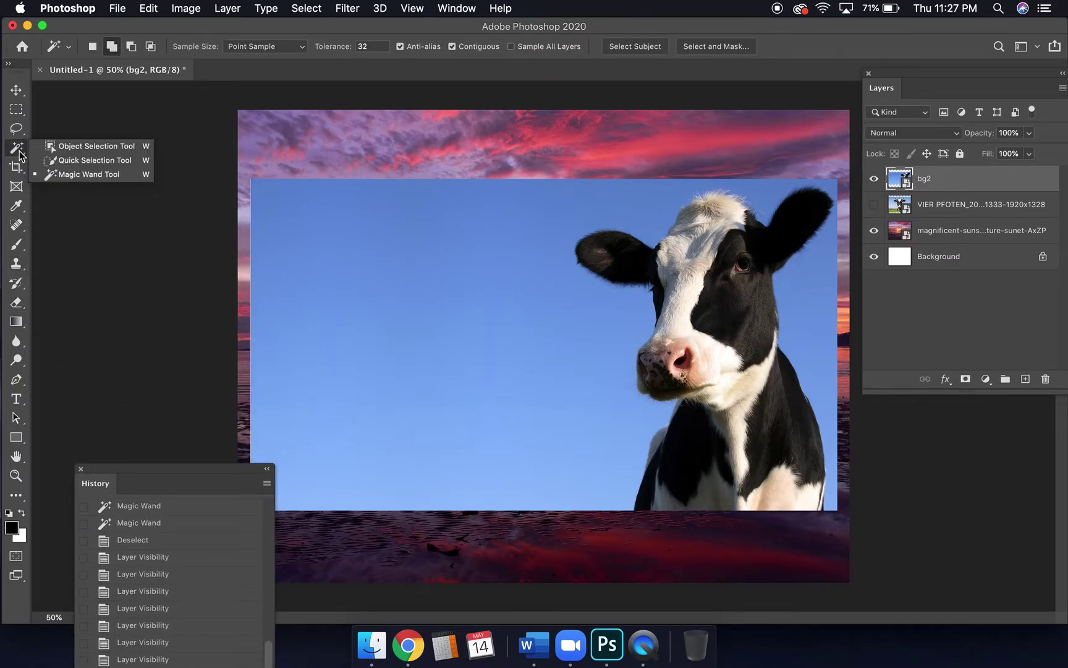
{"action": "left_click", "coordinate": [63, 174]}
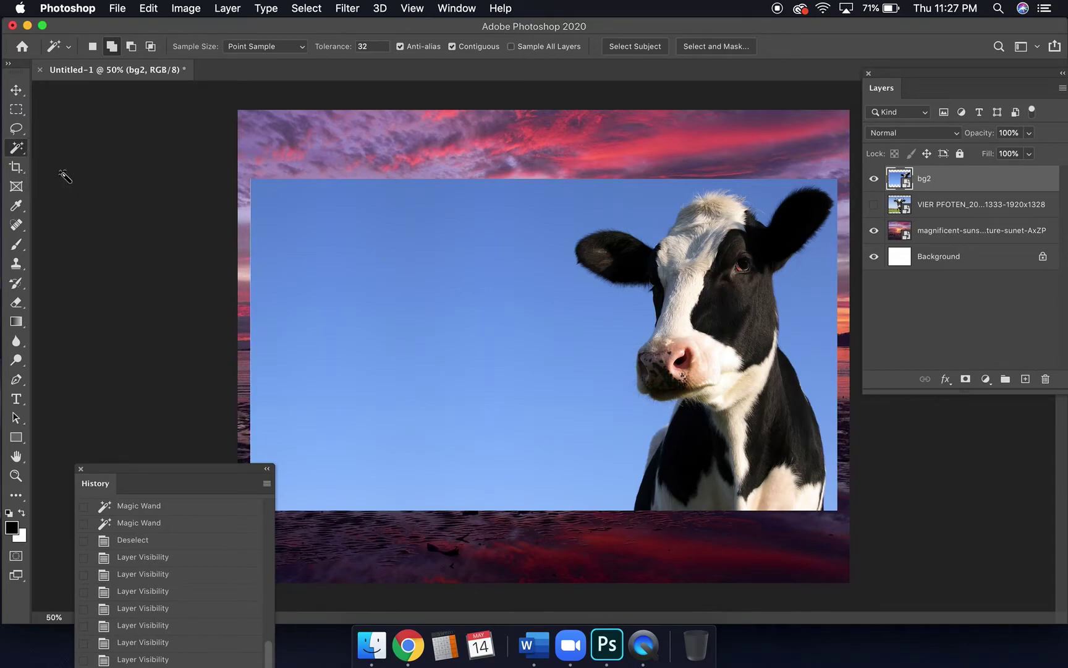
{"action": "left_click", "coordinate": [94, 48]}
{"action": "left_click", "coordinate": [431, 268]}
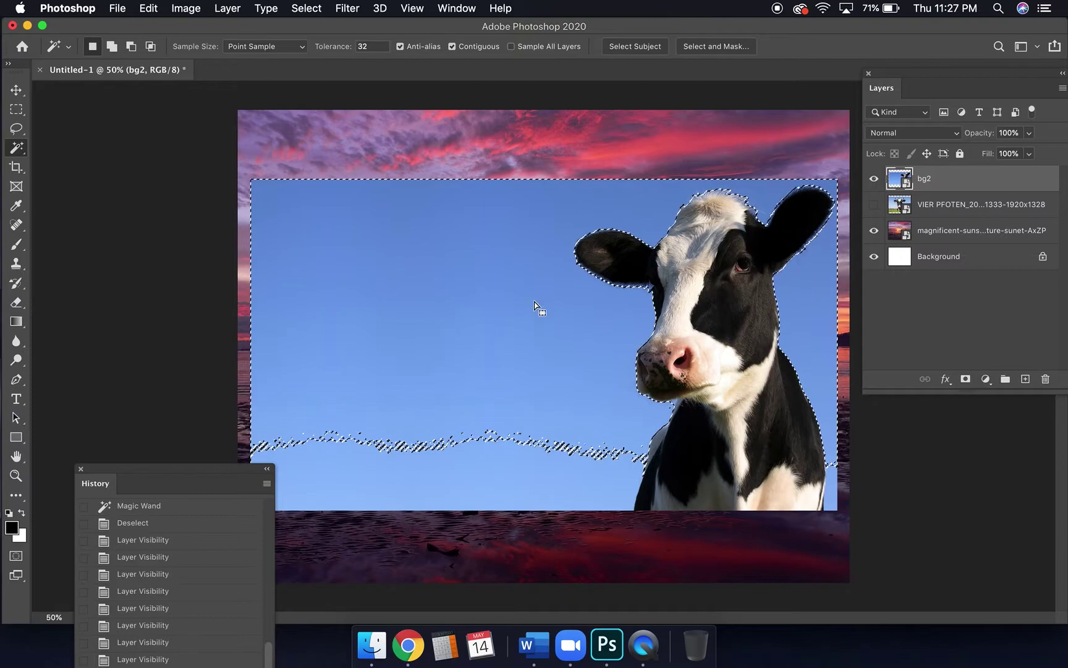
Add the remaining sky patches near the image's lower edge, behind the cow's back and between its ears to the selection
{"action": "left_click", "coordinate": [111, 47]}
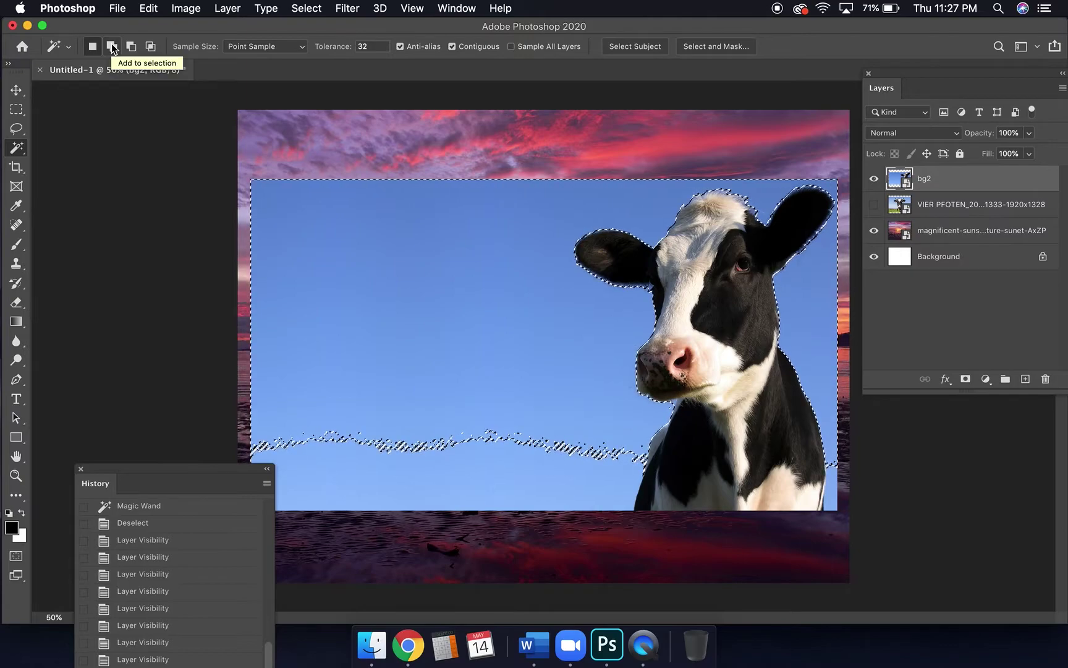
{"action": "left_click", "coordinate": [112, 46]}
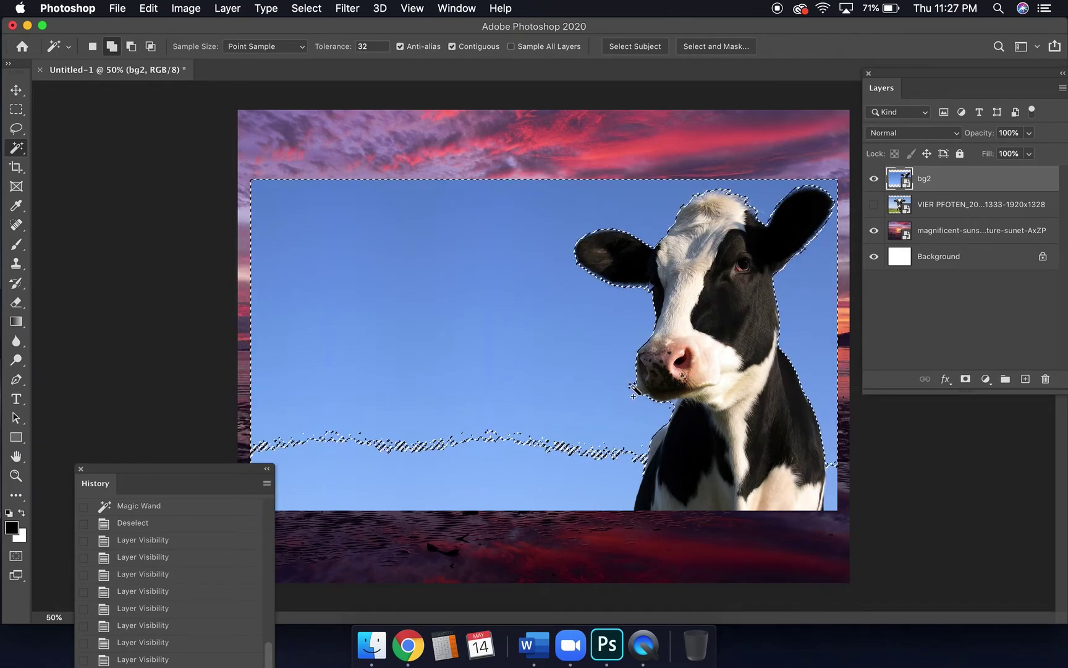
{"action": "left_click", "coordinate": [564, 482]}
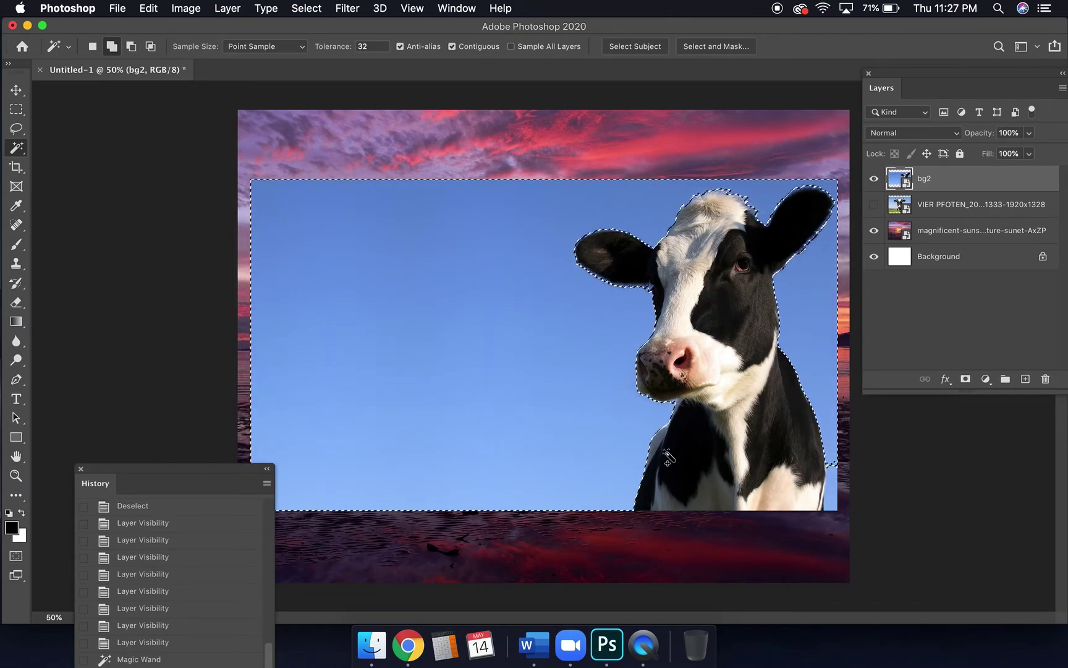
{"action": "left_click", "coordinate": [830, 497]}
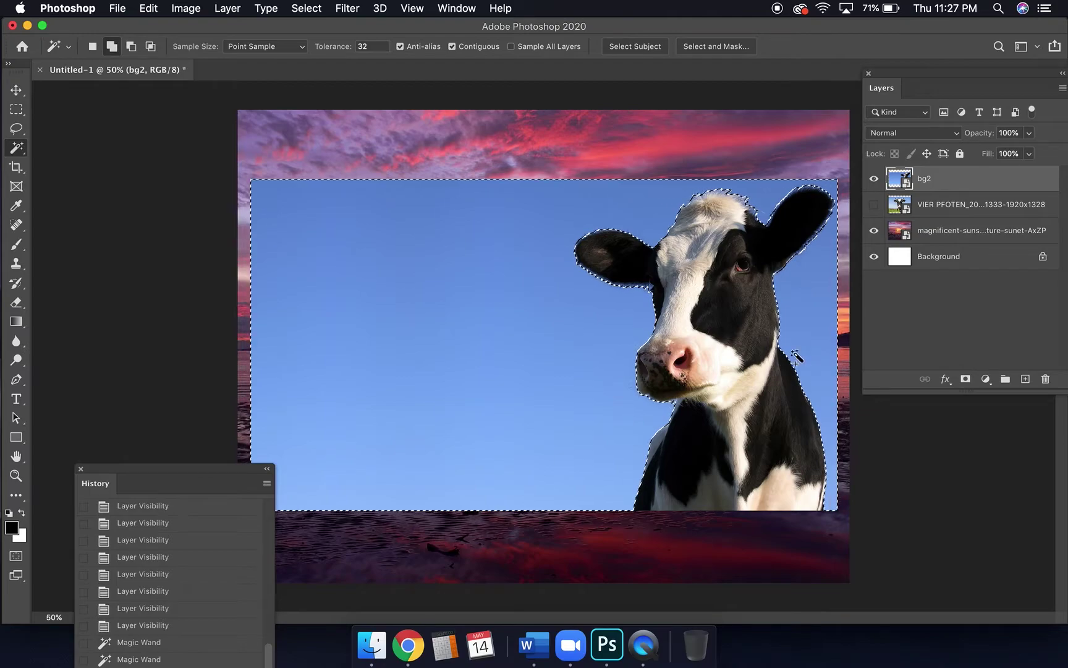
{"action": "left_click", "coordinate": [770, 191]}
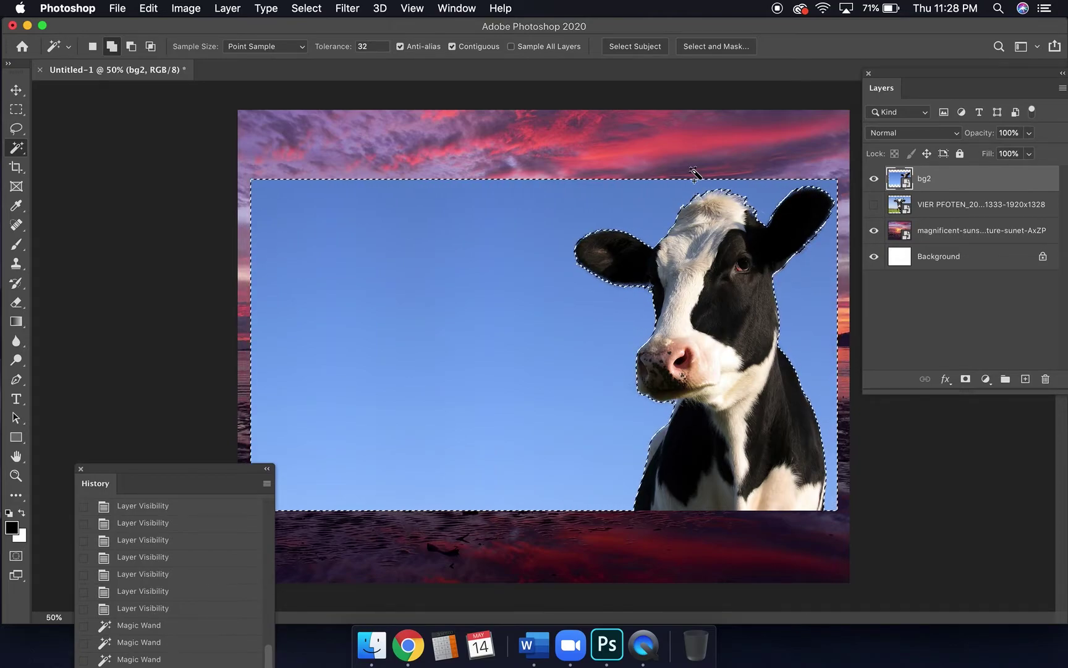
Rasterize the bg2 layer, delete the selected sky from it and deselect
{"action": "right_click", "coordinate": [1004, 178]}
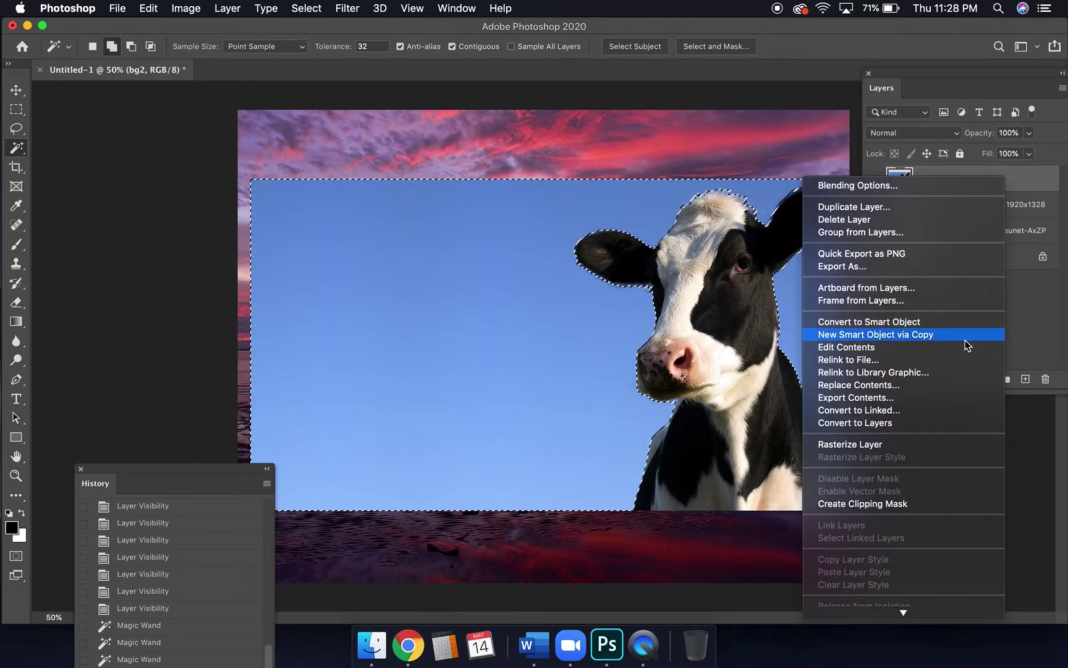
{"action": "left_click", "coordinate": [923, 445]}
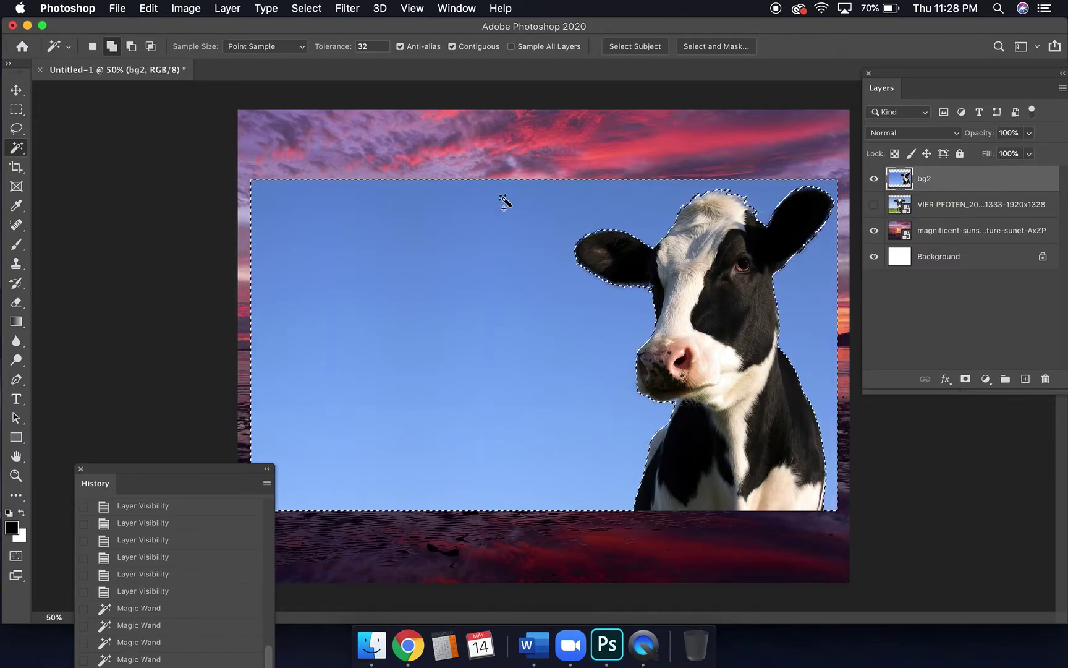
{"action": "key", "text": "BackSpace"}
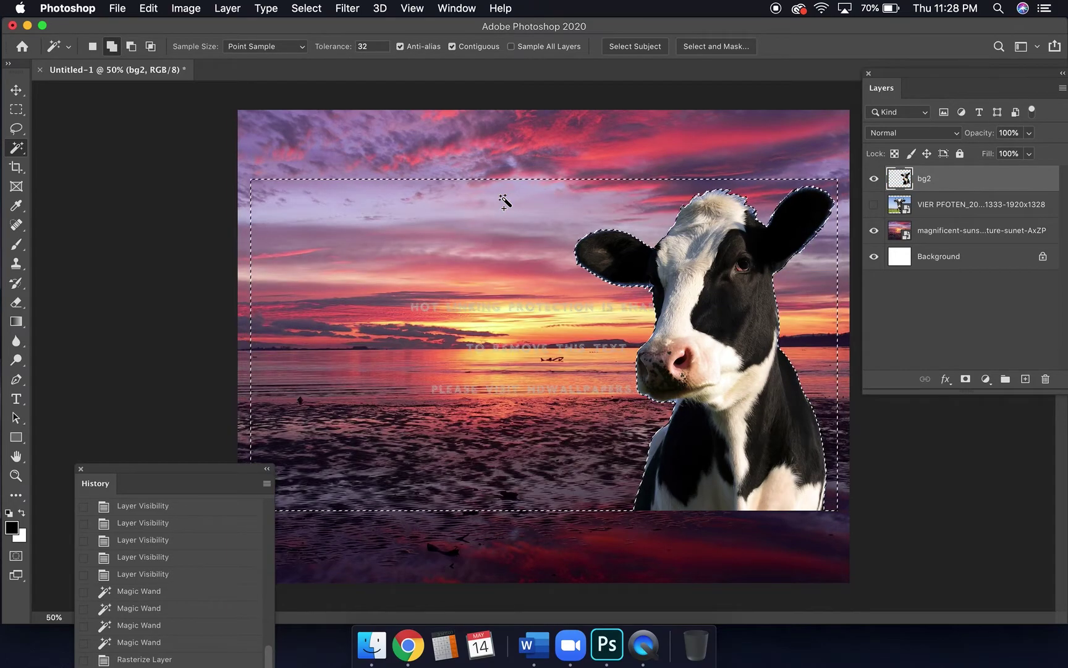
{"action": "key", "text": "super+d"}
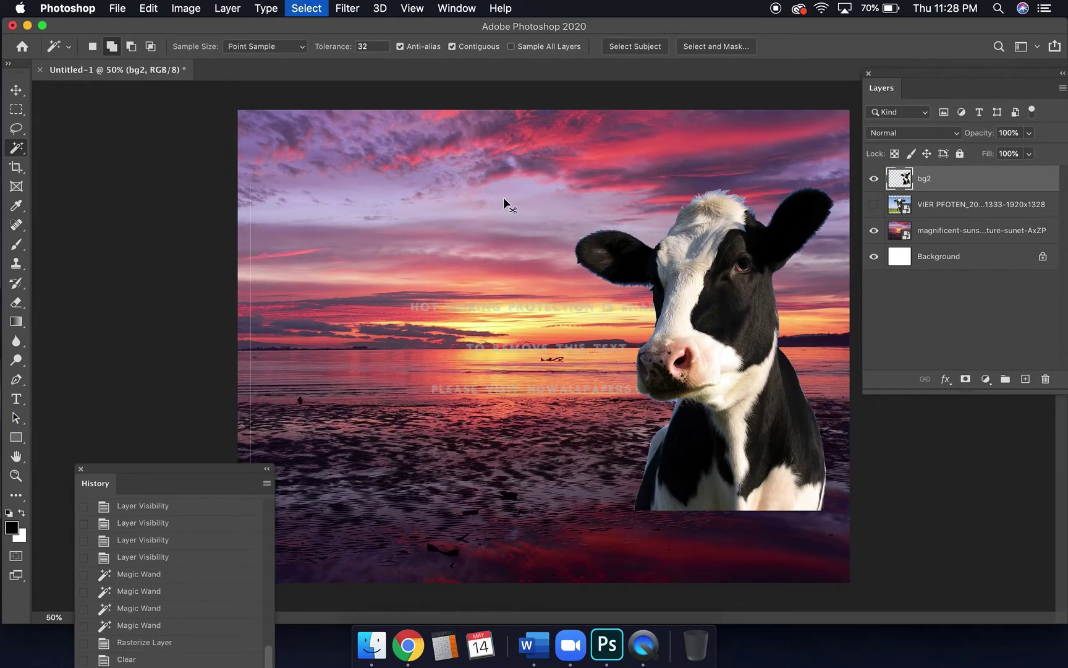
Examine the cow cutout's edges around the ears, head, neck and back at 300% magnification
{"action": "key", "text": "super+equal"}
{"action": "key", "text": "super+equal"}
{"action": "key", "text": "super+equal"}
{"action": "key", "text": "super+equal"}
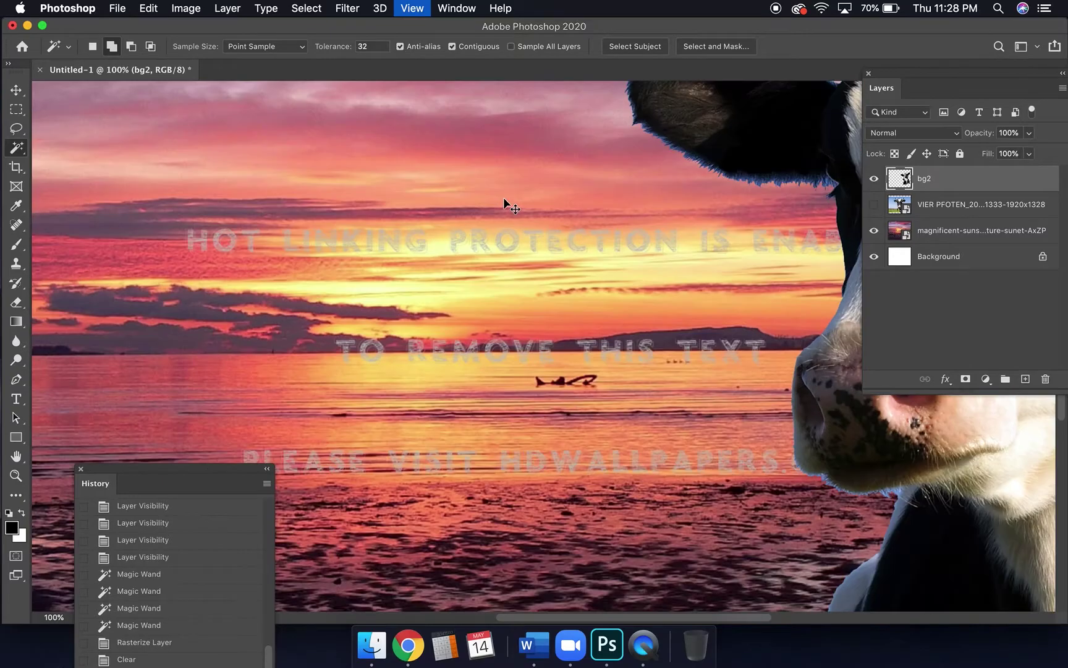
{"action": "scroll", "coordinate": [585, 232], "scroll_direction": "right", "scroll_amount": 15}
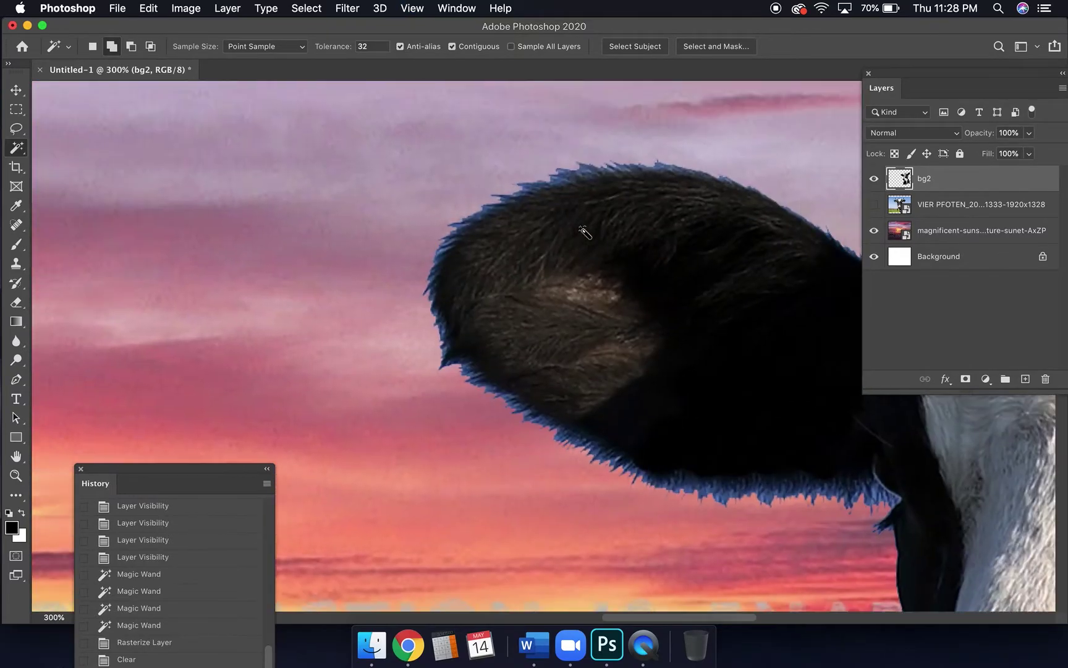
{"action": "scroll", "coordinate": [585, 232], "scroll_direction": "up", "scroll_amount": 6}
{"action": "scroll", "coordinate": [585, 232], "scroll_direction": "right", "scroll_amount": 5}
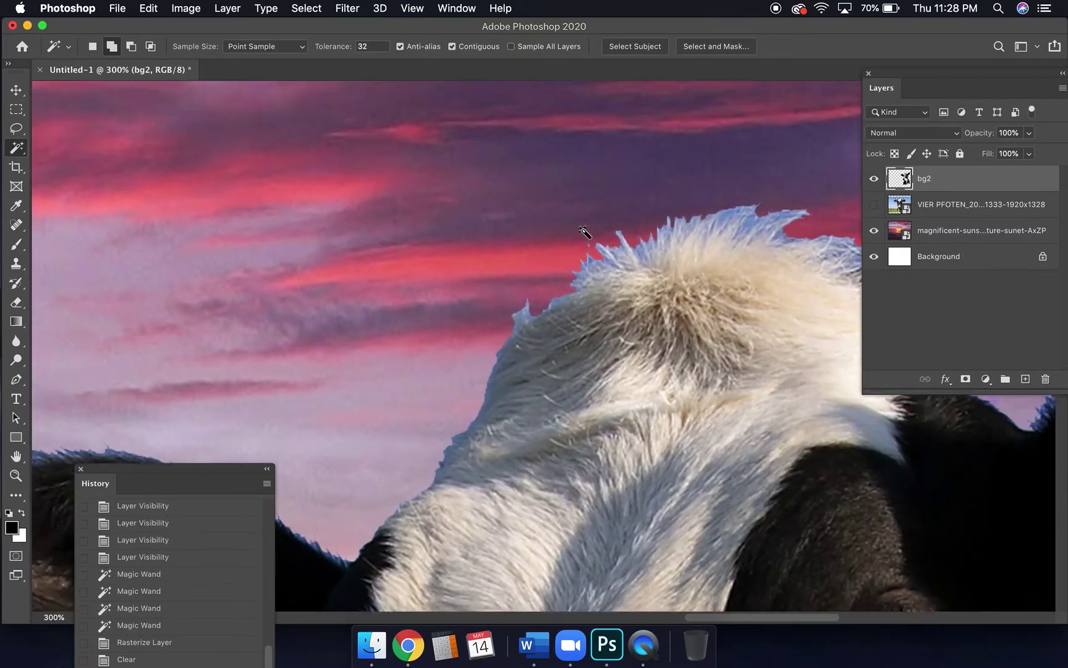
{"action": "scroll", "coordinate": [584, 232], "scroll_direction": "right", "scroll_amount": 10}
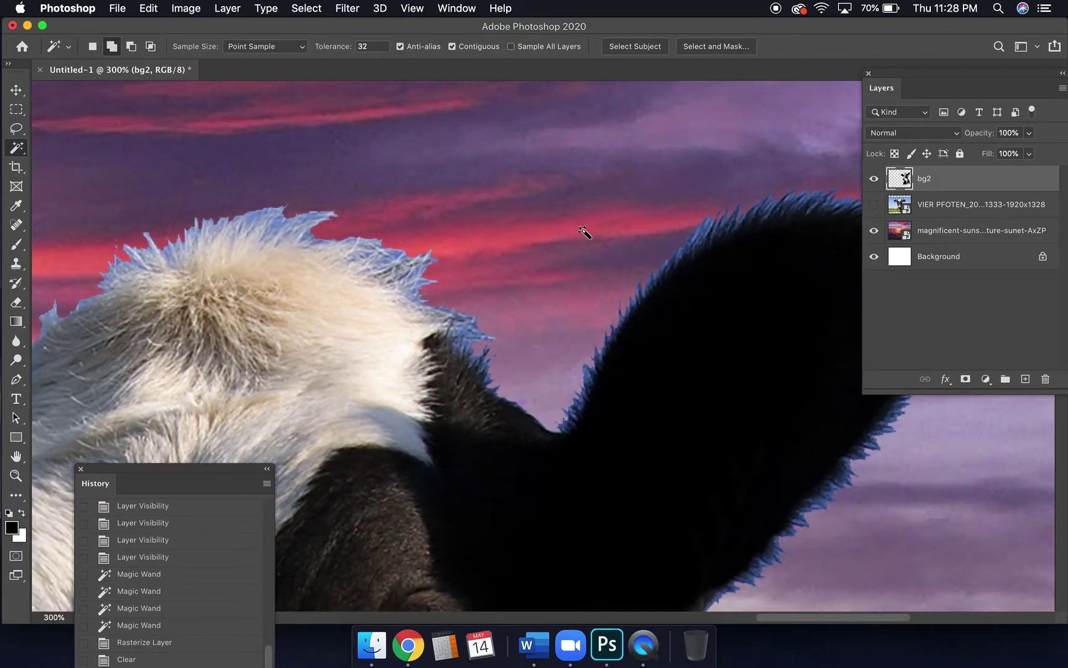
{"action": "scroll", "coordinate": [584, 233], "scroll_direction": "down", "scroll_amount": 2}
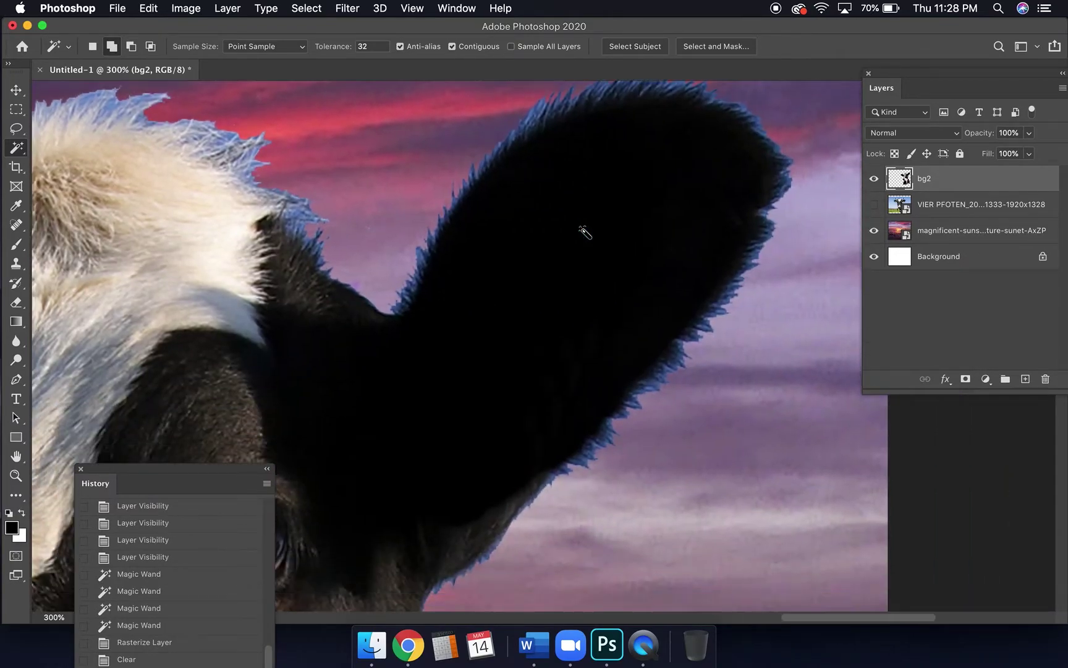
{"action": "scroll", "coordinate": [725, 317], "scroll_direction": "down", "scroll_amount": 10}
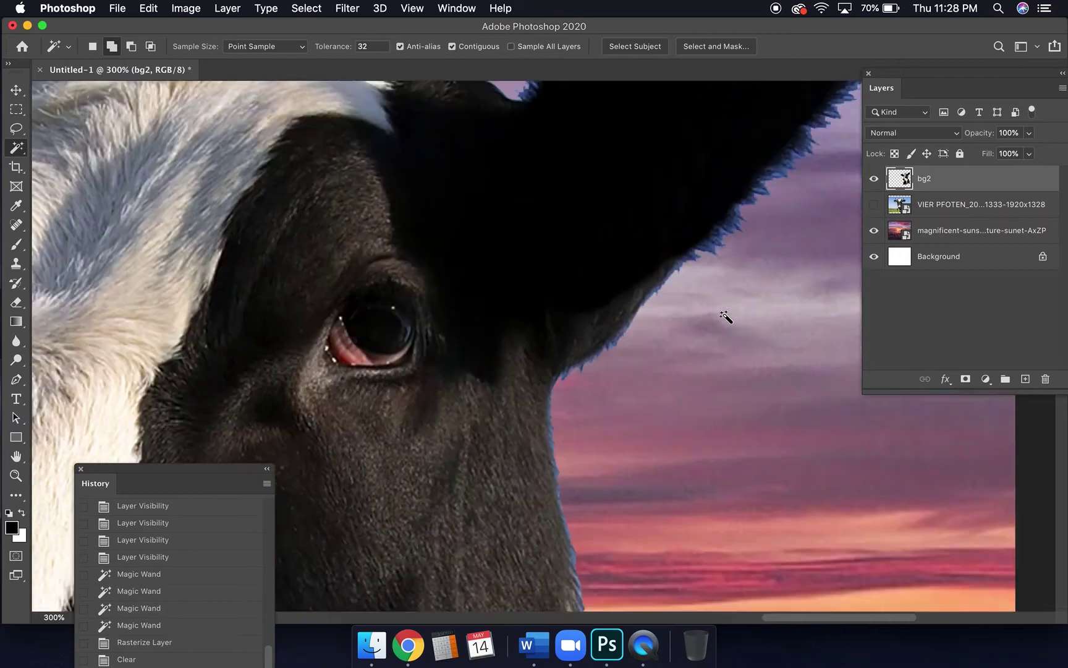
{"action": "scroll", "coordinate": [653, 378], "scroll_direction": "down", "scroll_amount": 5}
{"action": "scroll", "coordinate": [654, 379], "scroll_direction": "right", "scroll_amount": 1}
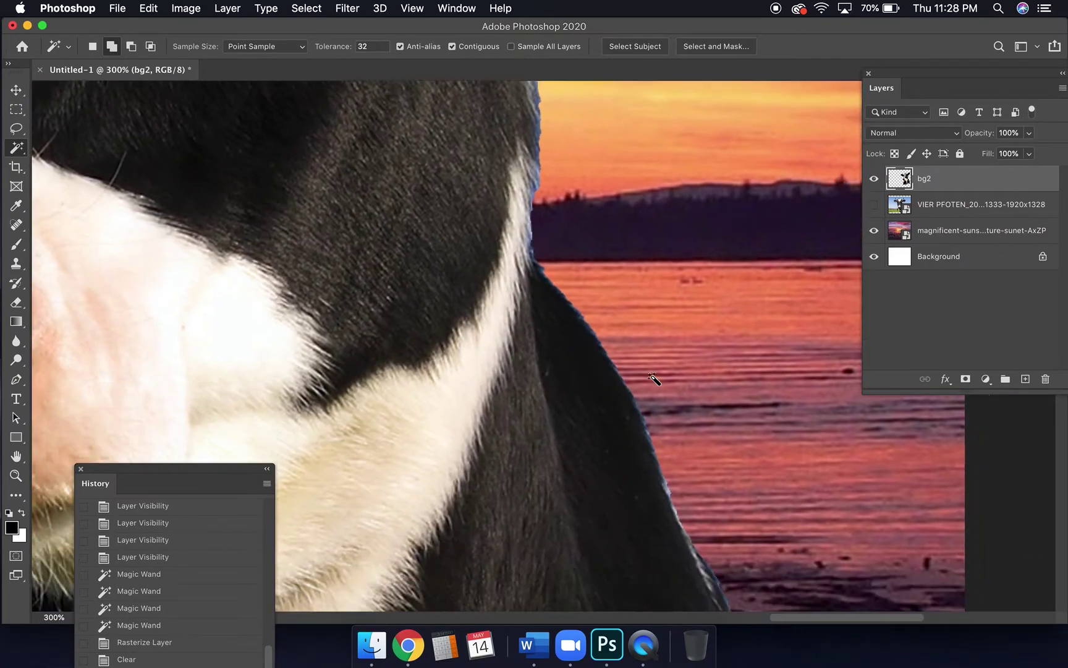
Erase a bit of the blue fringe along the cow's back with the 13 px Eraser Tool
{"action": "left_click", "coordinate": [17, 302]}
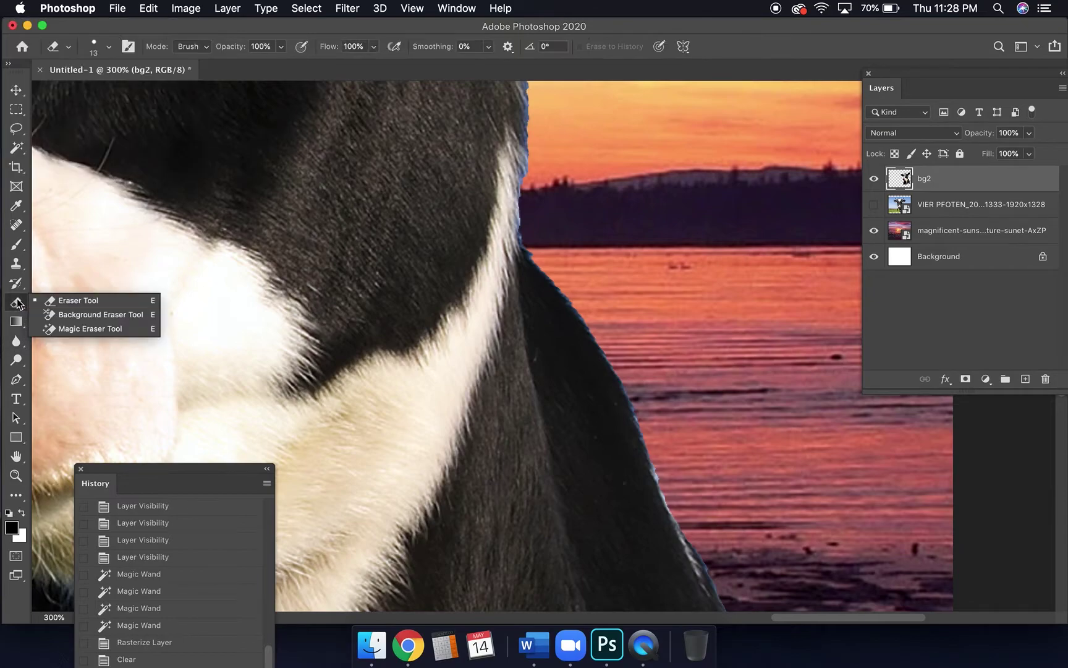
{"action": "left_click", "coordinate": [71, 299]}
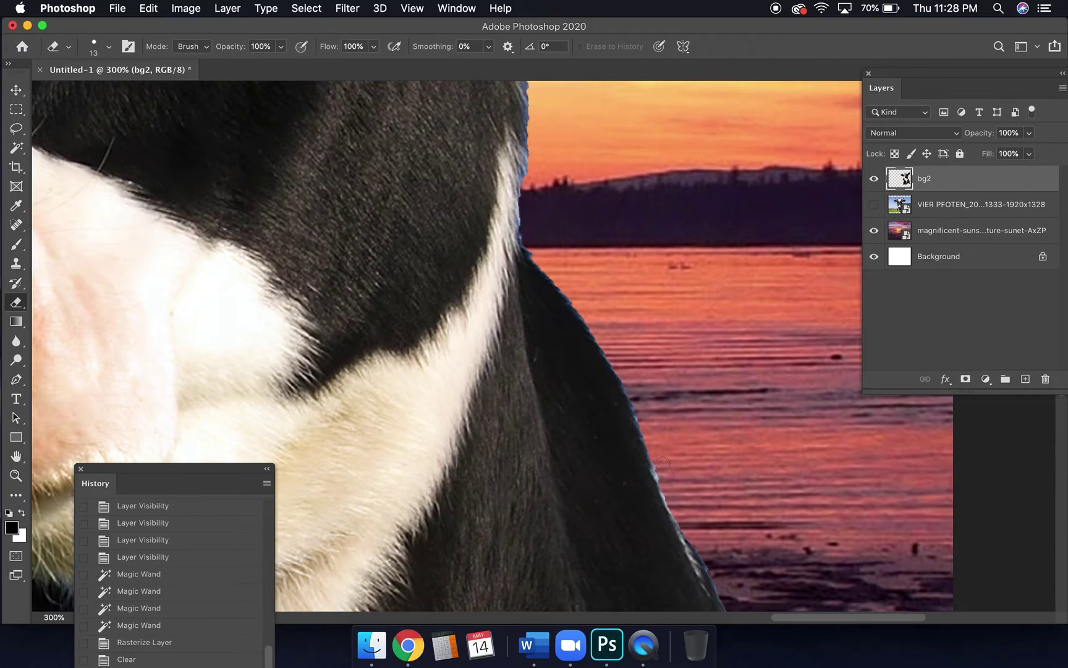
{"action": "key", "text": "super+d"}
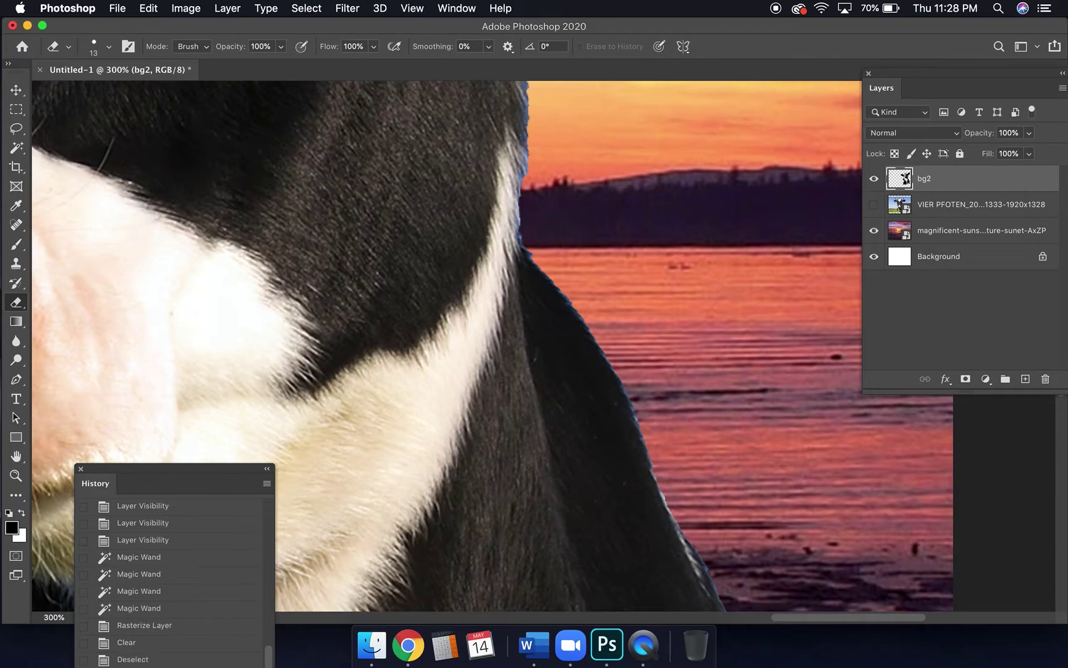
Lower the eraser brush's hardness
{"action": "left_click", "coordinate": [106, 50]}
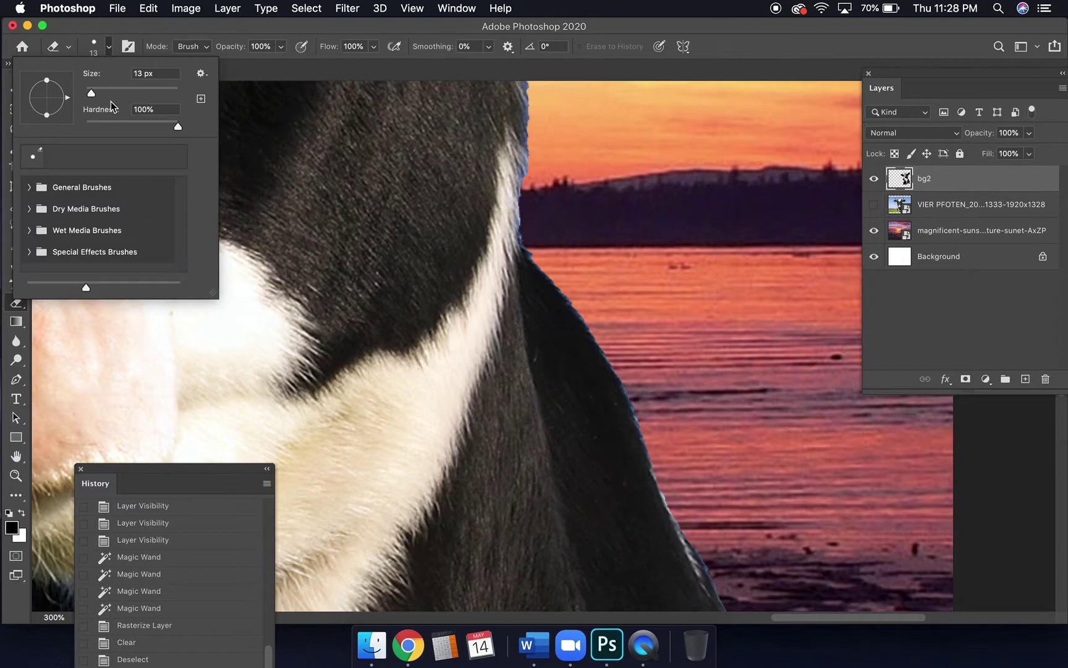
{"action": "left_click", "coordinate": [109, 126]}
{"action": "left_click_drag", "start_coordinate": [104, 125], "coordinate": [105, 125]}
{"action": "left_click", "coordinate": [733, 41]}
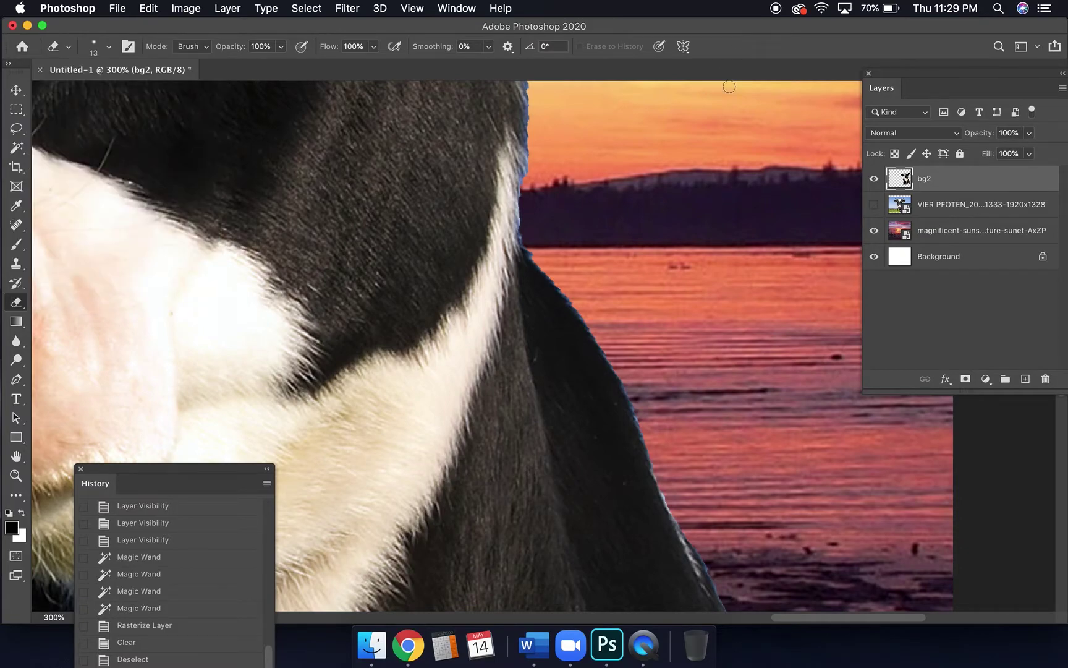
Reposition the History panel over the canvas so its most recent entries are fully in view
{"action": "key", "text": "super+minus"}
{"action": "key", "text": "super+minus"}
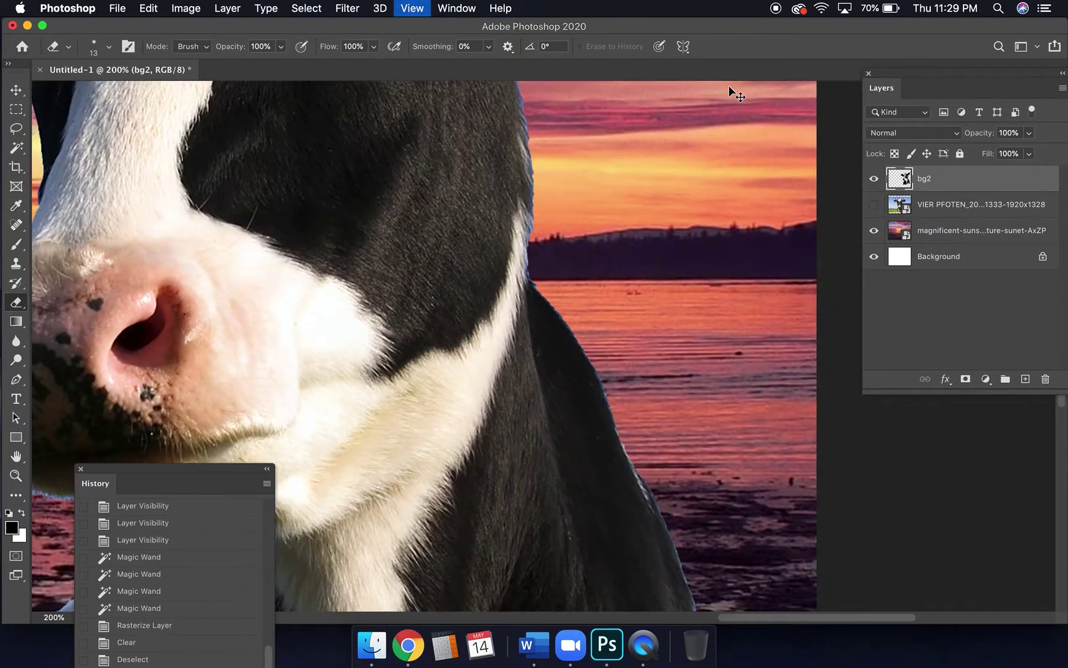
{"action": "key", "text": "super+minus"}
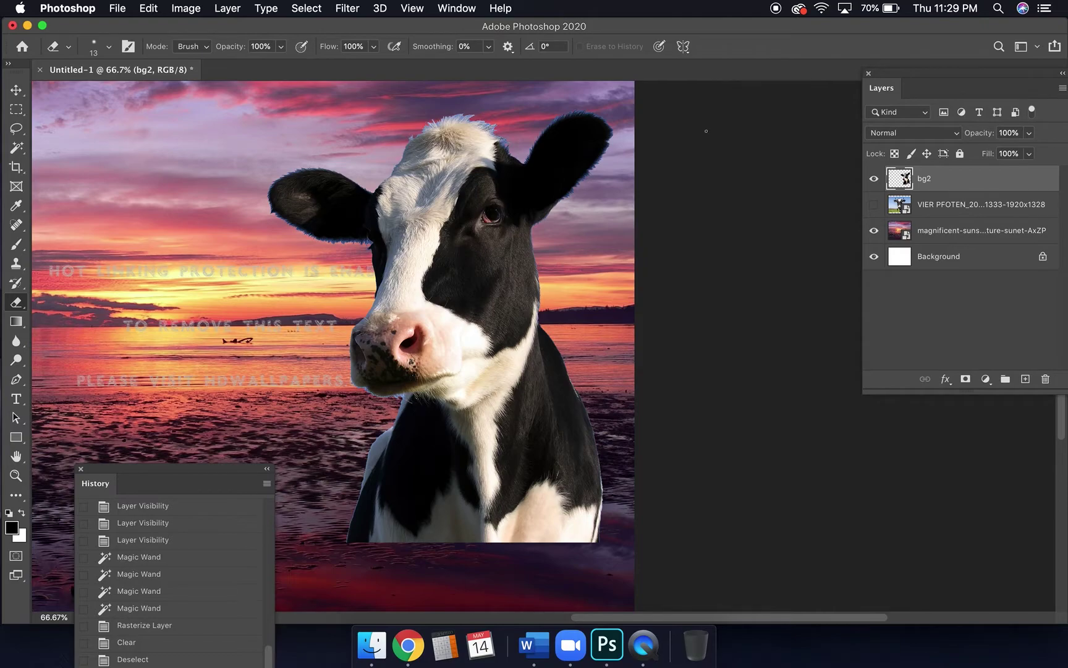
{"action": "scroll", "coordinate": [432, 347], "scroll_direction": "left", "scroll_amount": 7}
{"action": "scroll", "coordinate": [433, 346], "scroll_direction": "up", "scroll_amount": 1}
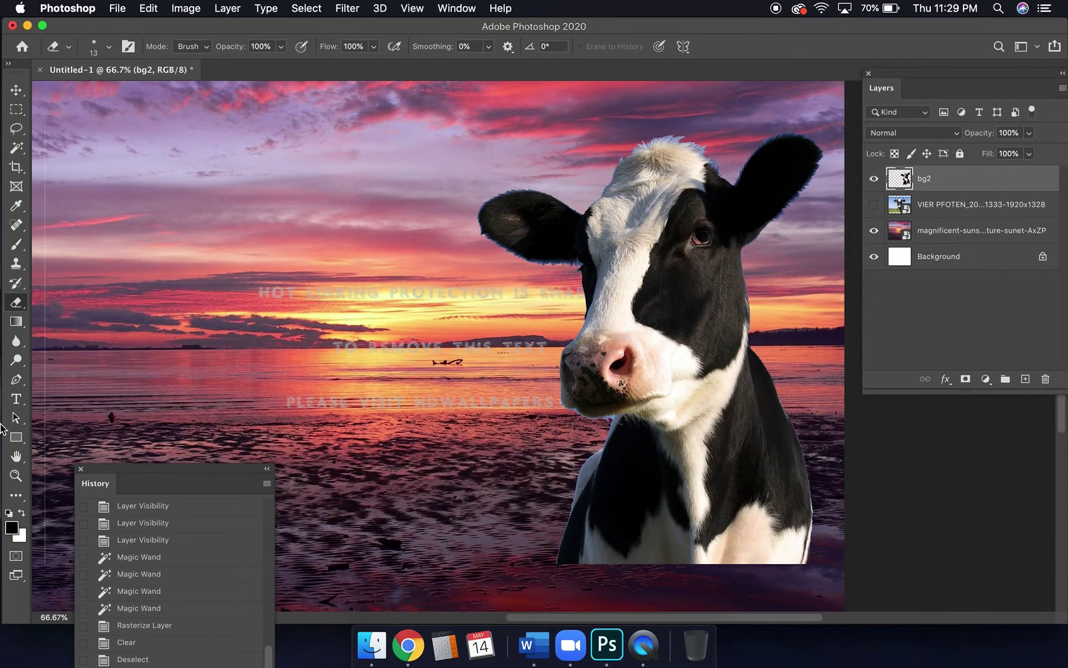
{"action": "left_click_drag", "start_coordinate": [164, 477], "coordinate": [162, 279]}
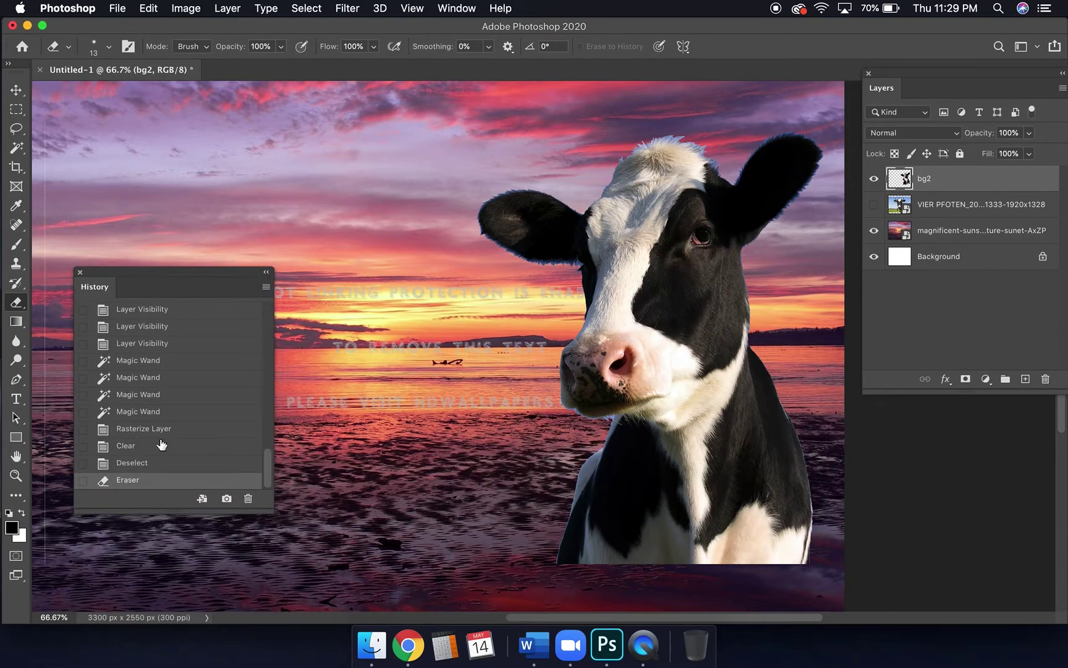
Revert the document to the last Magic Wand history state, before the layer was rasterized, and move the History panel off the cow image
{"action": "left_click", "coordinate": [157, 412]}
{"action": "left_click_drag", "start_coordinate": [159, 277], "coordinate": [942, 470]}
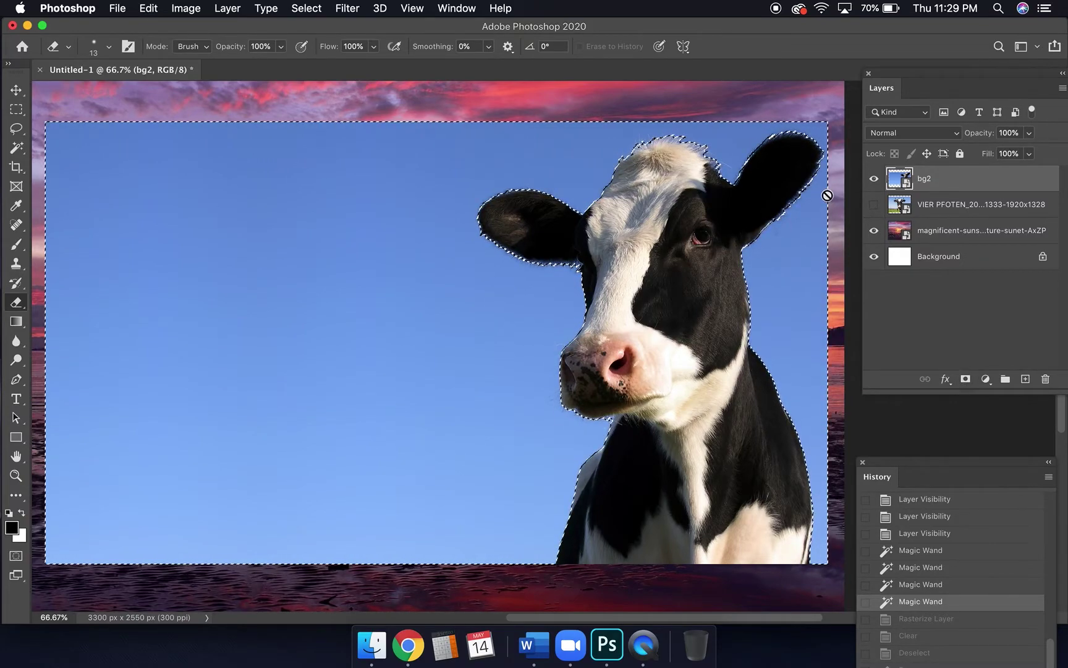
Try adding a layer mask to bg2 from the sky selection, and return to the last Magic Wand state
{"action": "left_click", "coordinate": [965, 380]}
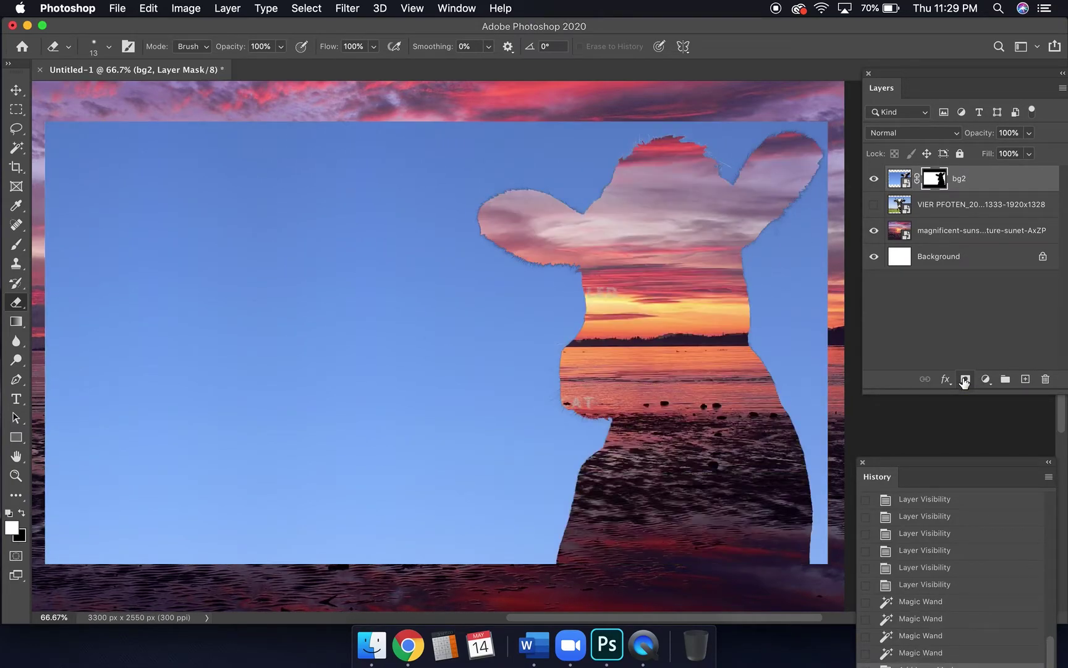
{"action": "left_click_drag", "start_coordinate": [946, 470], "coordinate": [913, 306]}
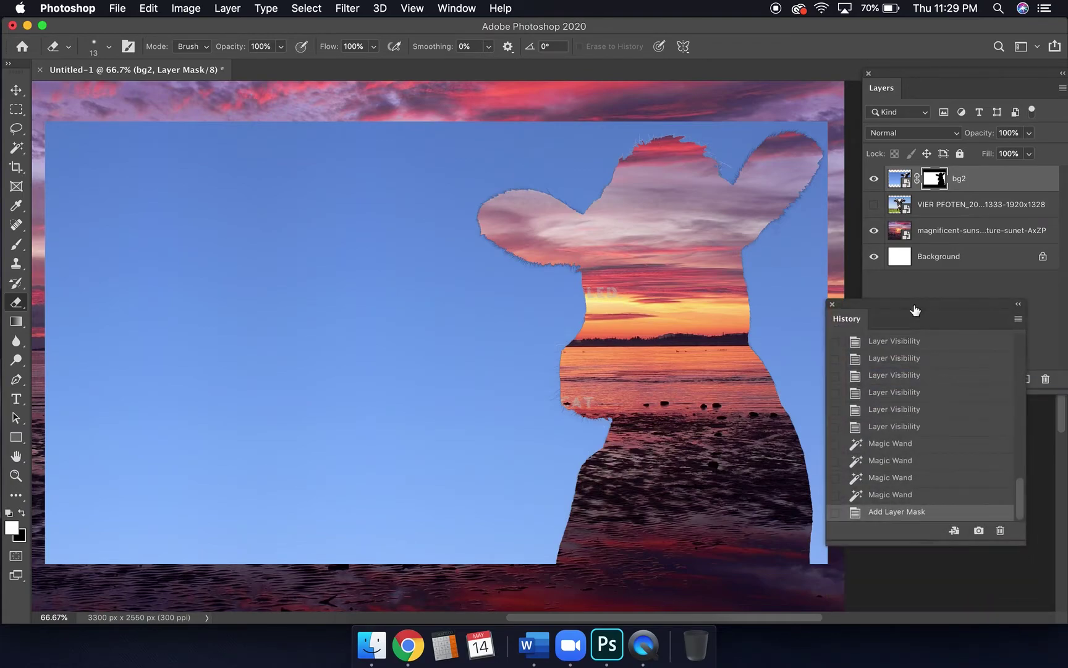
{"action": "left_click", "coordinate": [892, 496]}
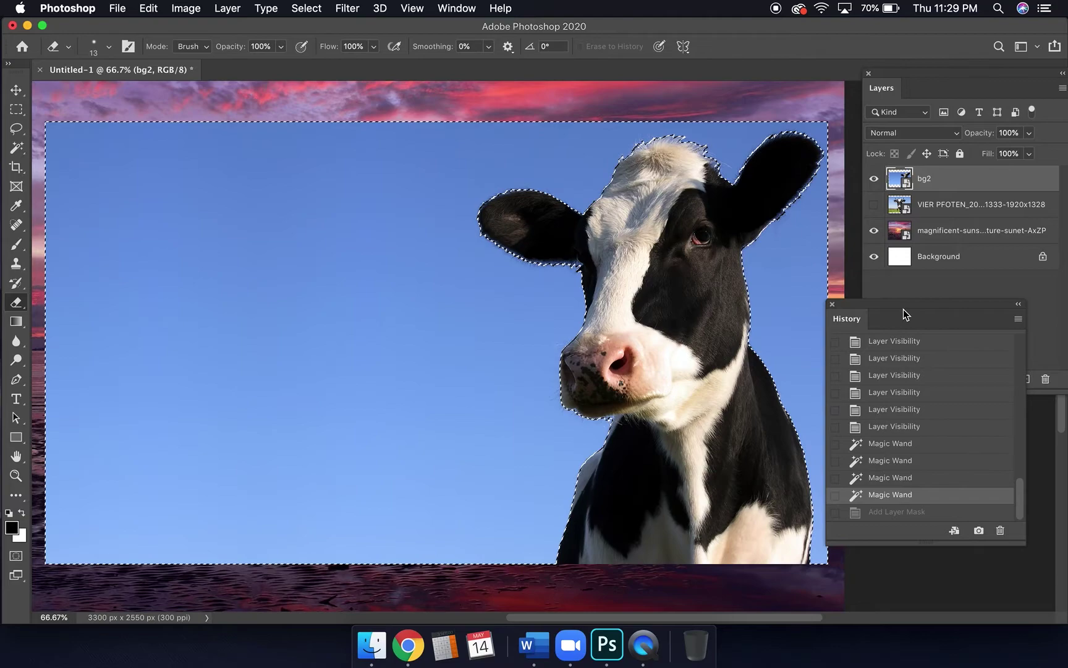
Reposition the History panel below the Layers panel so the layer controls are uncovered
{"action": "left_click_drag", "start_coordinate": [903, 309], "coordinate": [916, 337]}
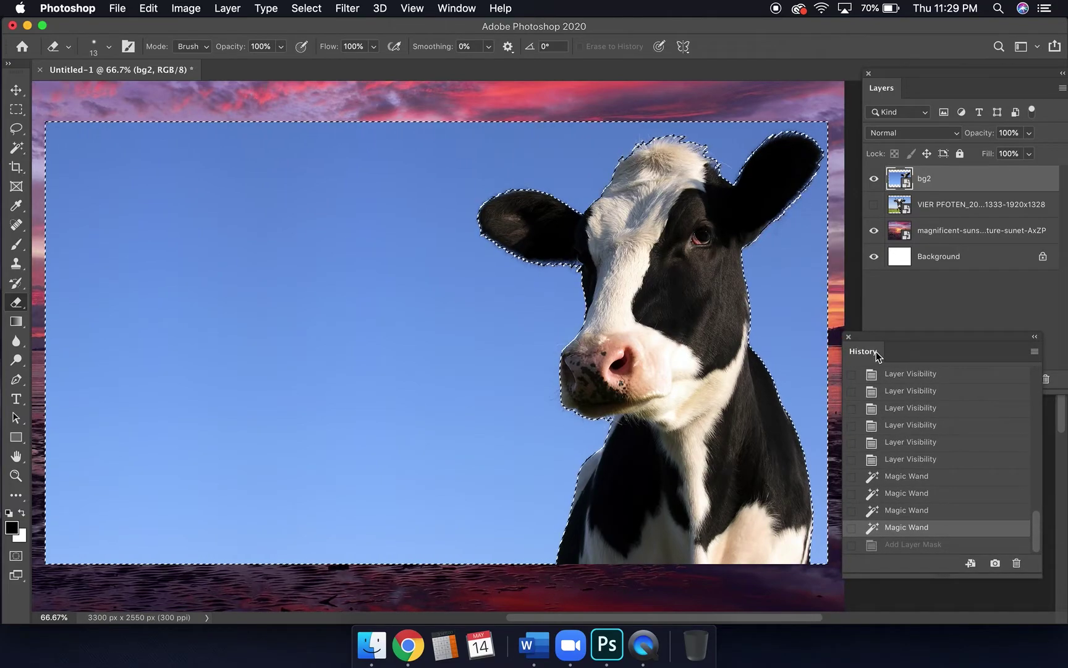
{"action": "left_click", "coordinate": [449, 8]}
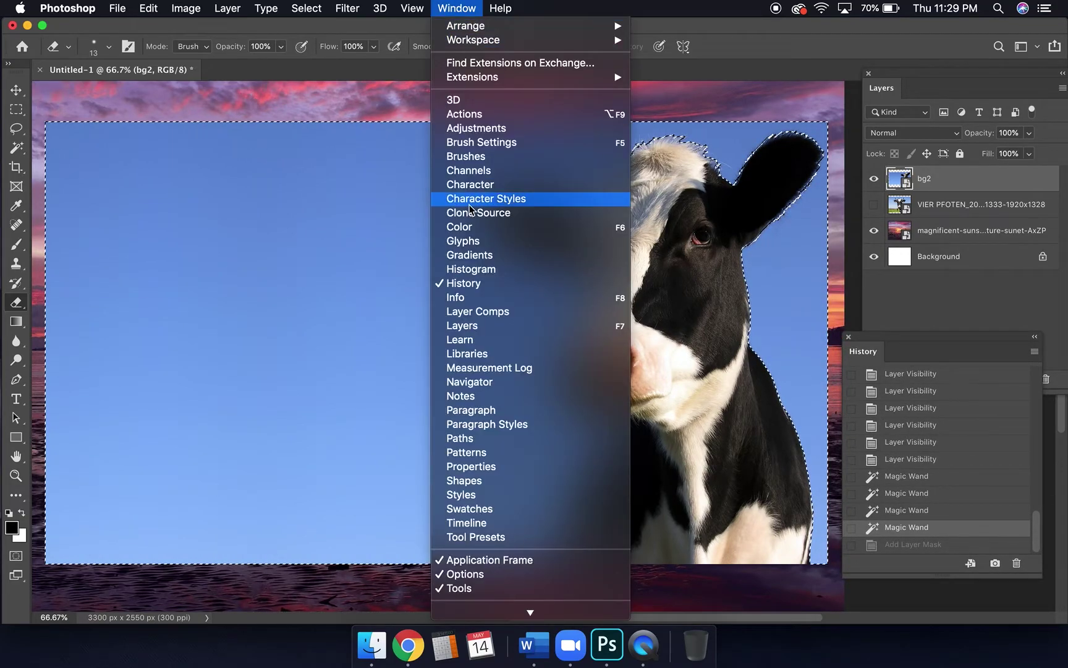
{"action": "left_click", "coordinate": [480, 283]}
{"action": "left_click_drag", "start_coordinate": [903, 338], "coordinate": [901, 422]}
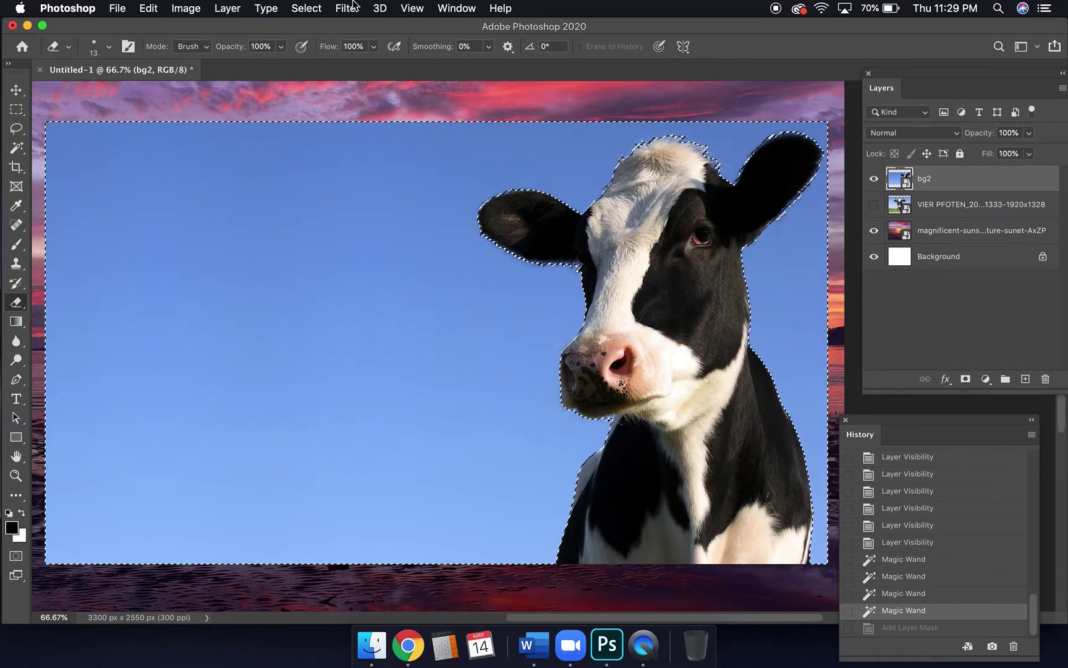
Invert the sky selection so it covers the cow, and add it as a layer mask on bg2
{"action": "left_click", "coordinate": [306, 8]}
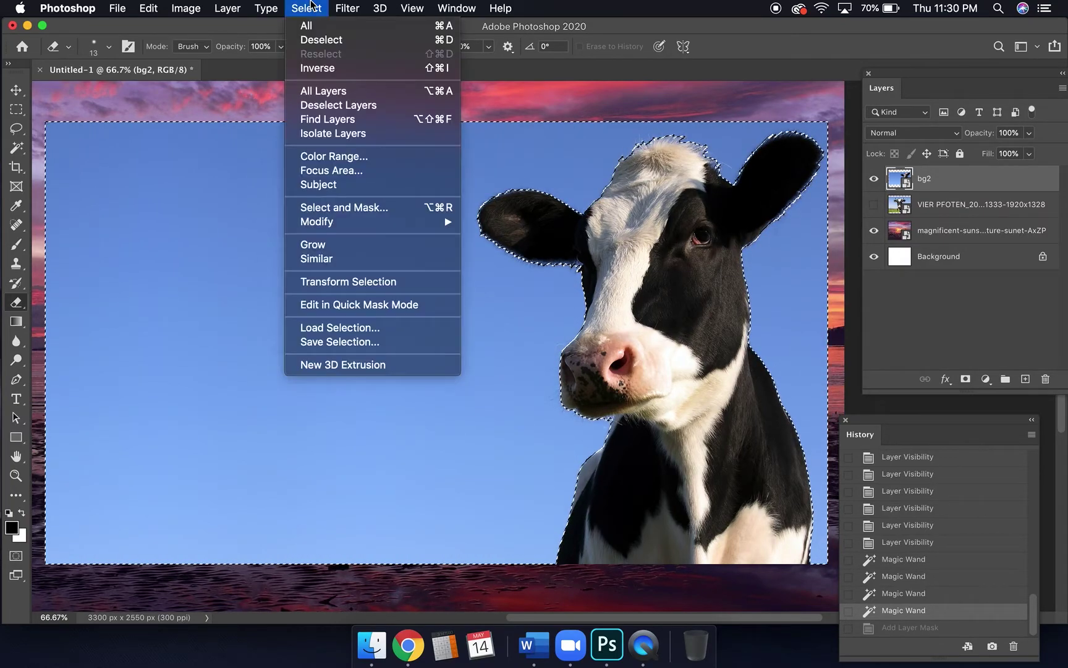
{"action": "left_click", "coordinate": [324, 67]}
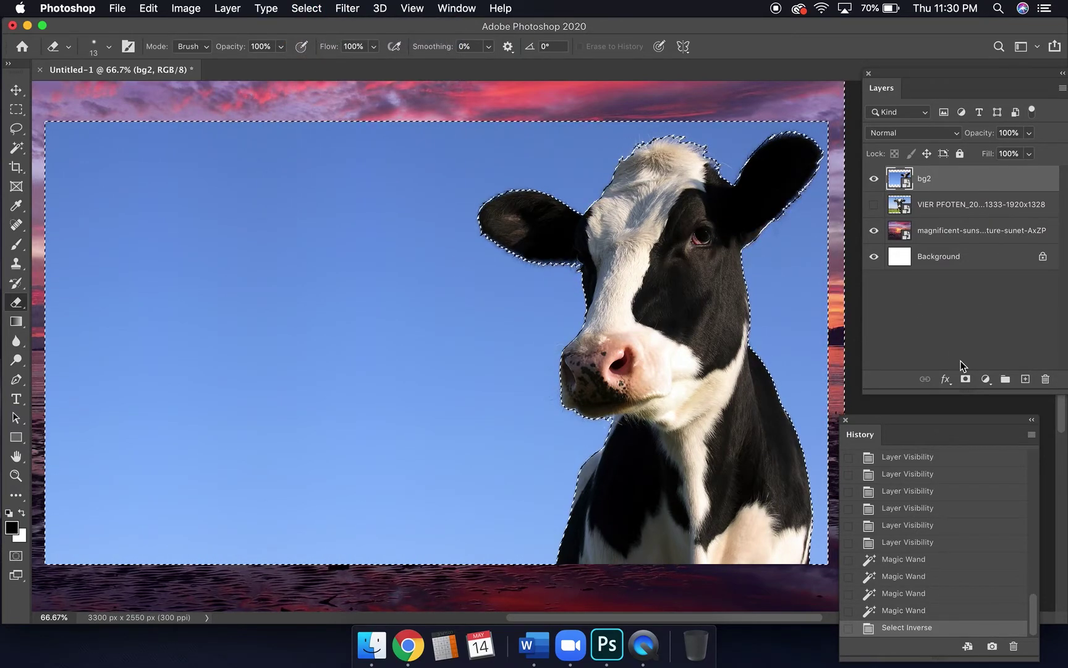
{"action": "left_click", "coordinate": [966, 379]}
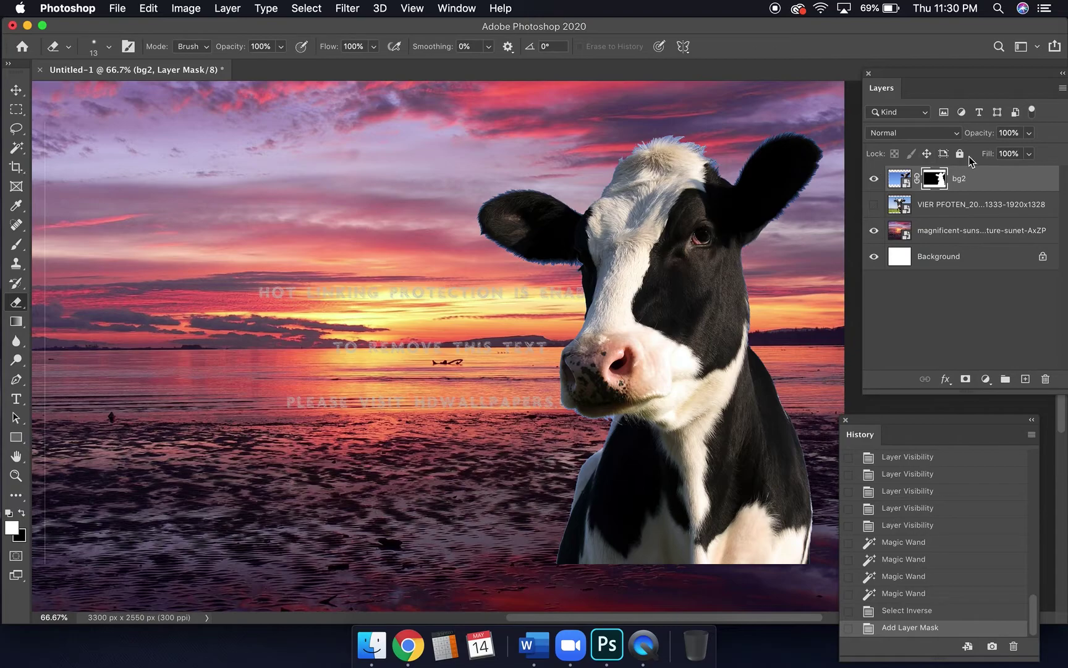
Open the bg2 layer mask in Select and Mask and preview it inverted, restoring its original direction
{"action": "double_click", "coordinate": [934, 181]}
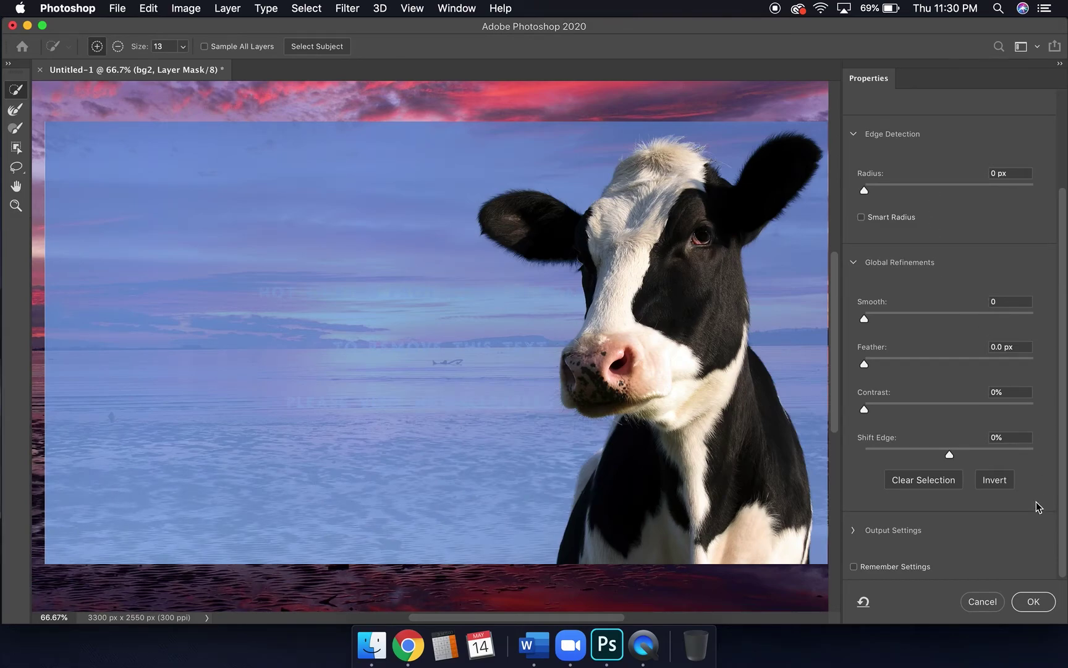
{"action": "left_click", "coordinate": [988, 483]}
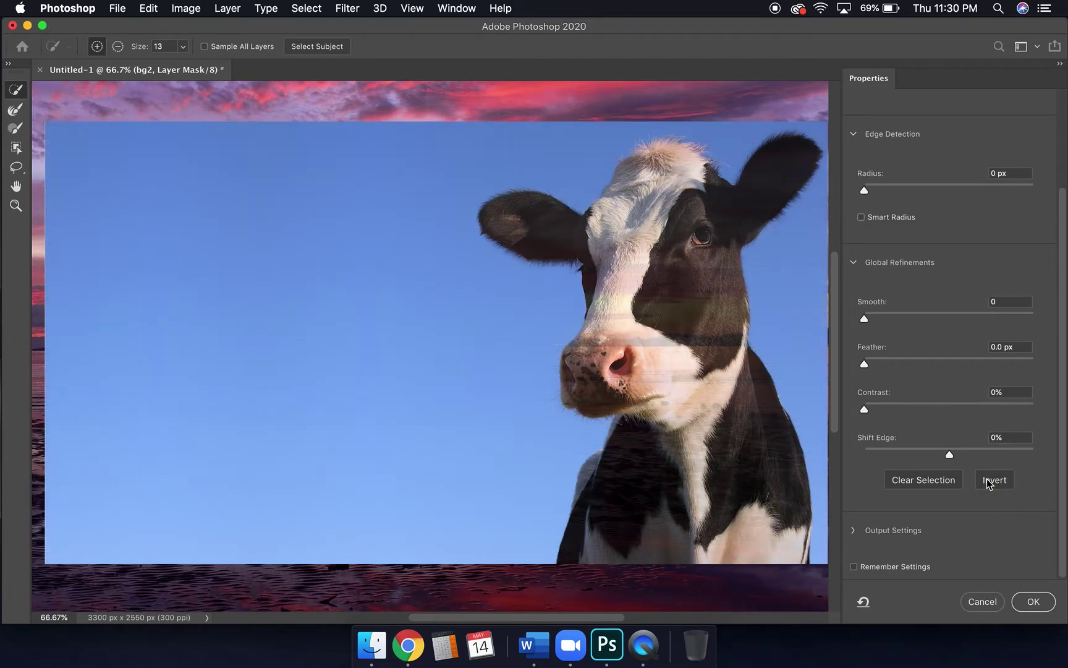
{"action": "left_click", "coordinate": [990, 482]}
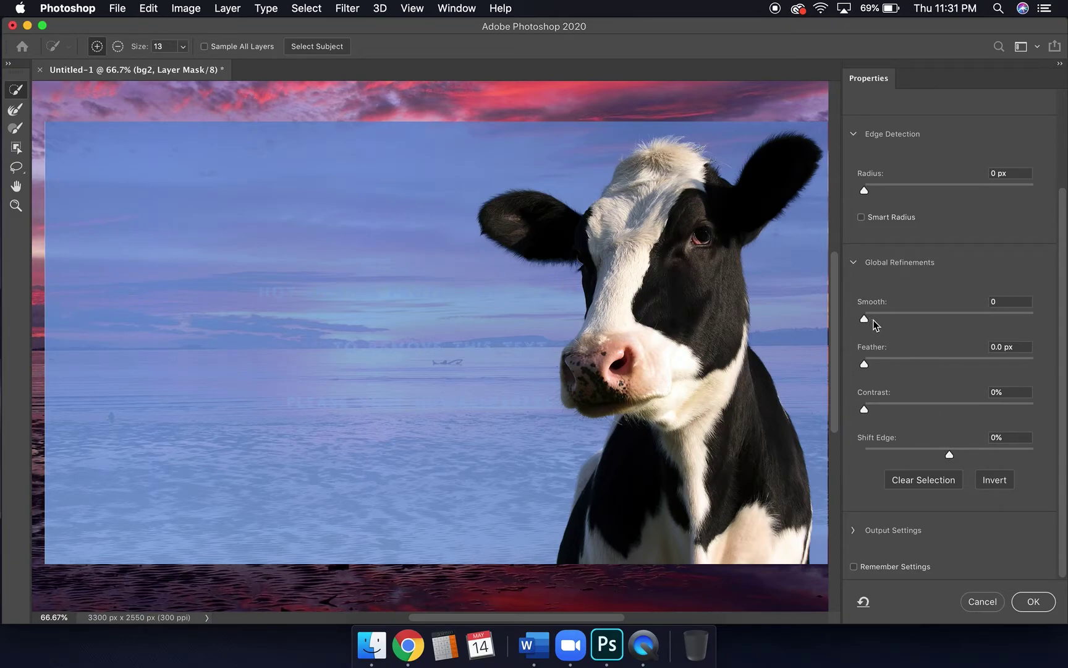
Set the mask refinements to Smooth 17, Shift Edge -57%, Contrast 10% and Feather 0.6 px
{"action": "left_click_drag", "start_coordinate": [866, 317], "coordinate": [895, 317]}
{"action": "left_click_drag", "start_coordinate": [948, 447], "coordinate": [903, 460]}
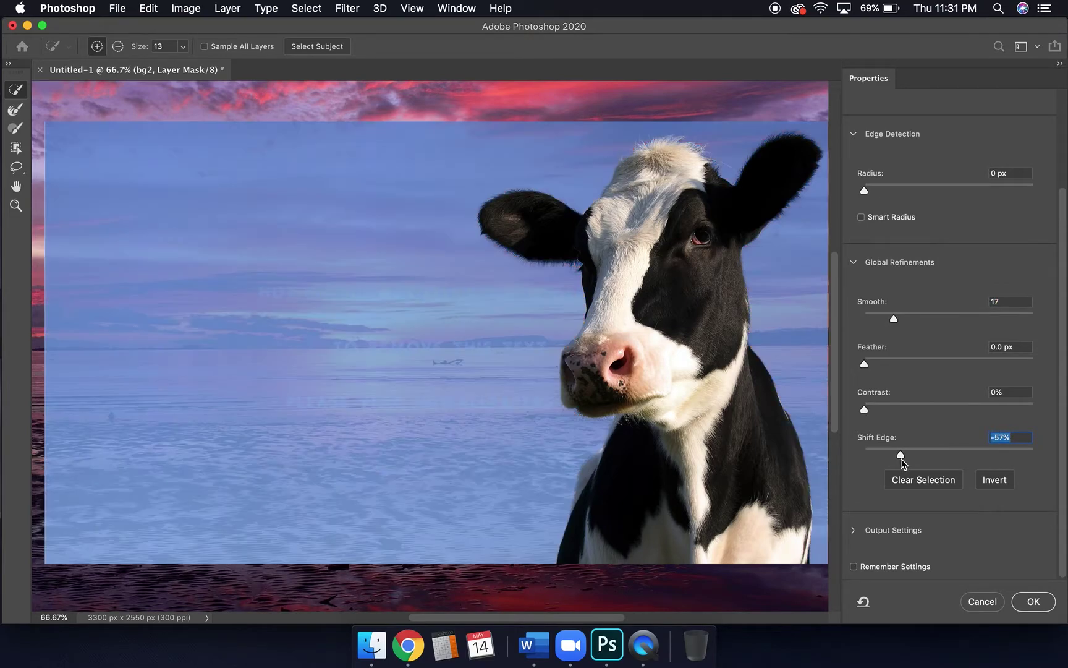
{"action": "left_click", "coordinate": [883, 406]}
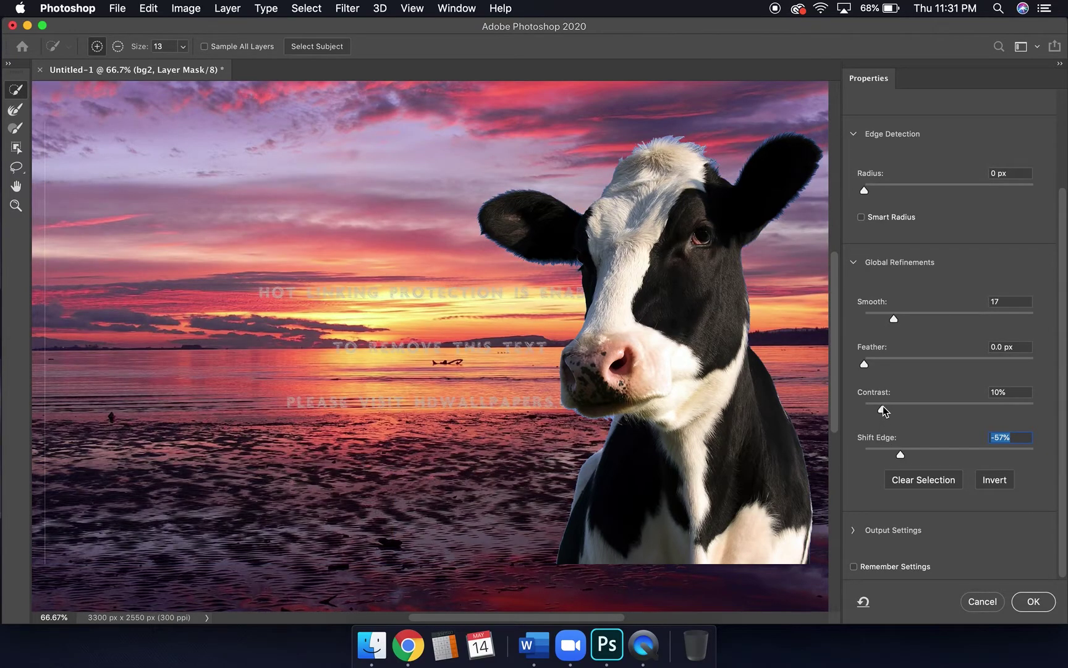
{"action": "left_click_drag", "start_coordinate": [869, 364], "coordinate": [872, 366]}
{"action": "left_click", "coordinate": [876, 364]}
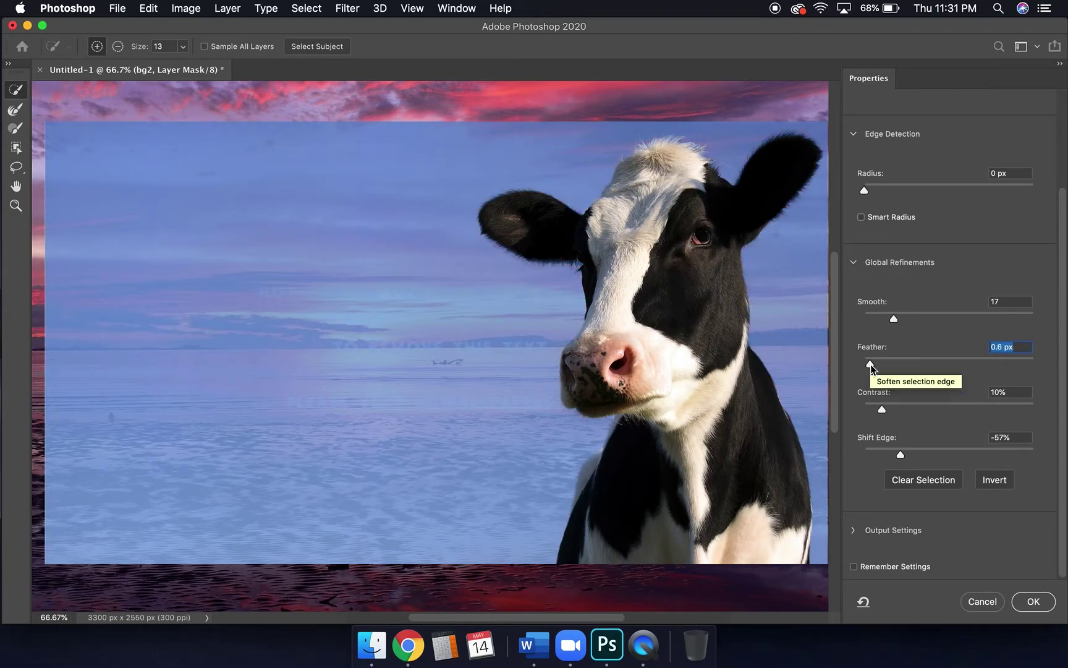
Set Shift Edge to -85% and Smooth to 11, and apply the refinements to the bg2 mask
{"action": "left_click", "coordinate": [900, 454]}
{"action": "left_click_drag", "start_coordinate": [900, 455], "coordinate": [876, 456]}
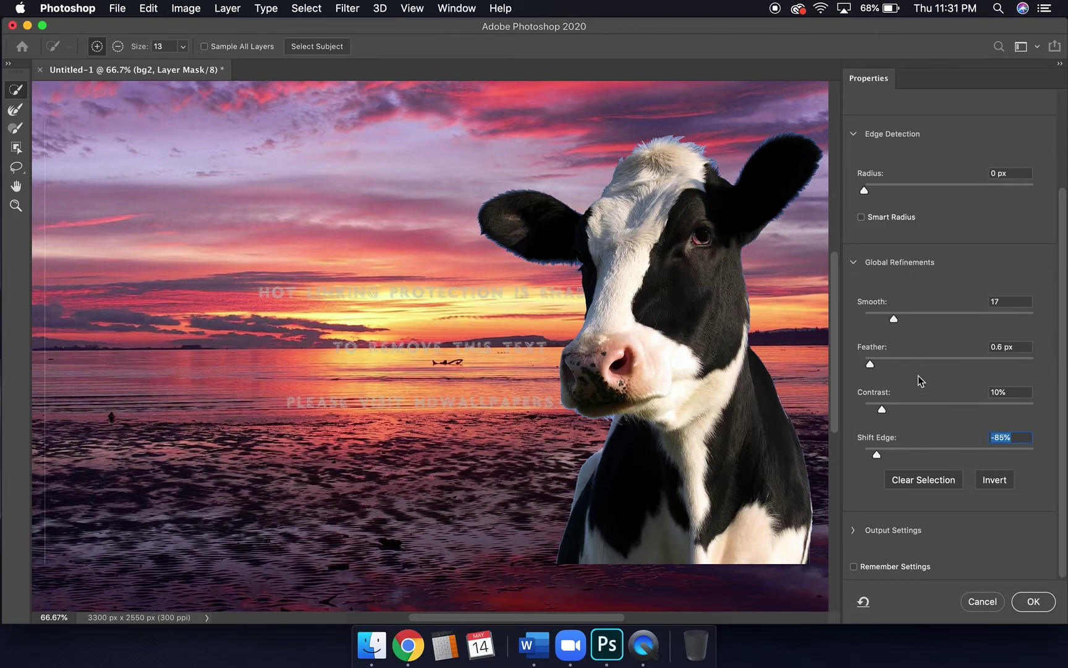
{"action": "left_click", "coordinate": [885, 318]}
{"action": "left_click", "coordinate": [1037, 606]}
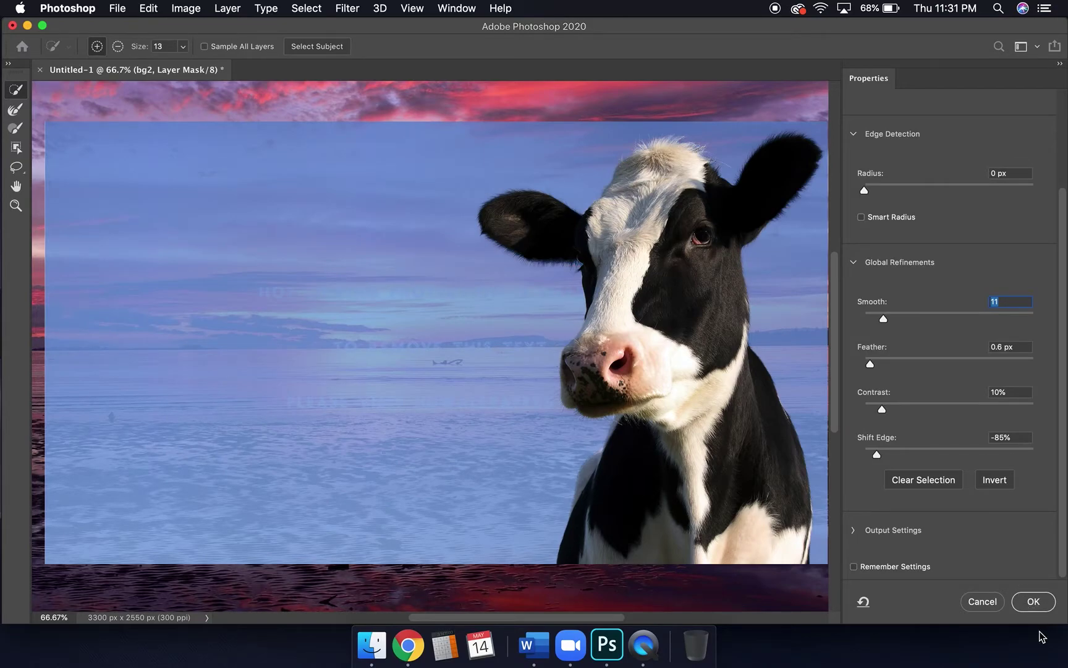
{"action": "left_click", "coordinate": [1037, 604]}
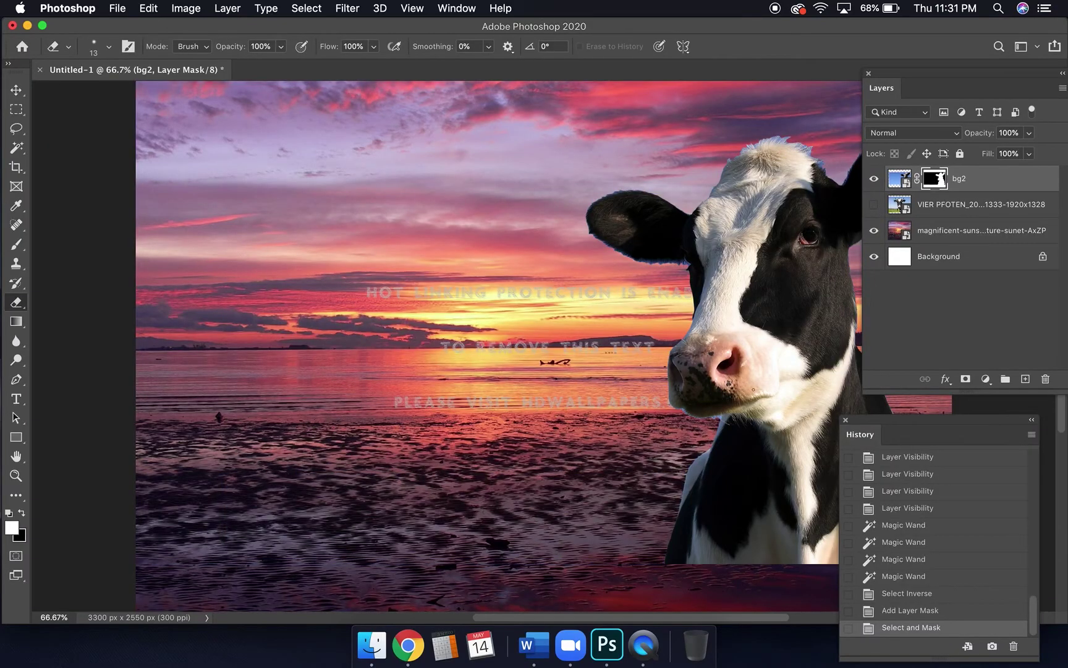
Refine the bg2 mask again in Select and Mask with Shift Edge -73% and Contrast 51%, checking the cow's head at 200%
{"action": "scroll", "coordinate": [720, 201], "scroll_direction": "right", "scroll_amount": 5}
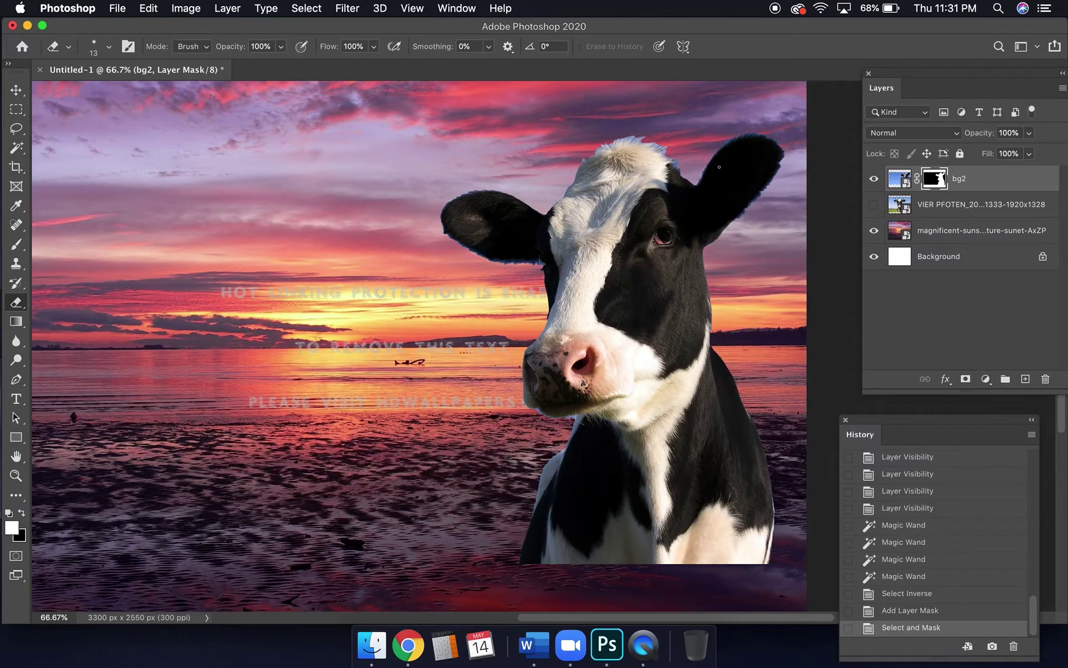
{"action": "key", "text": "super+plus"}
{"action": "key", "text": "super+plus"}
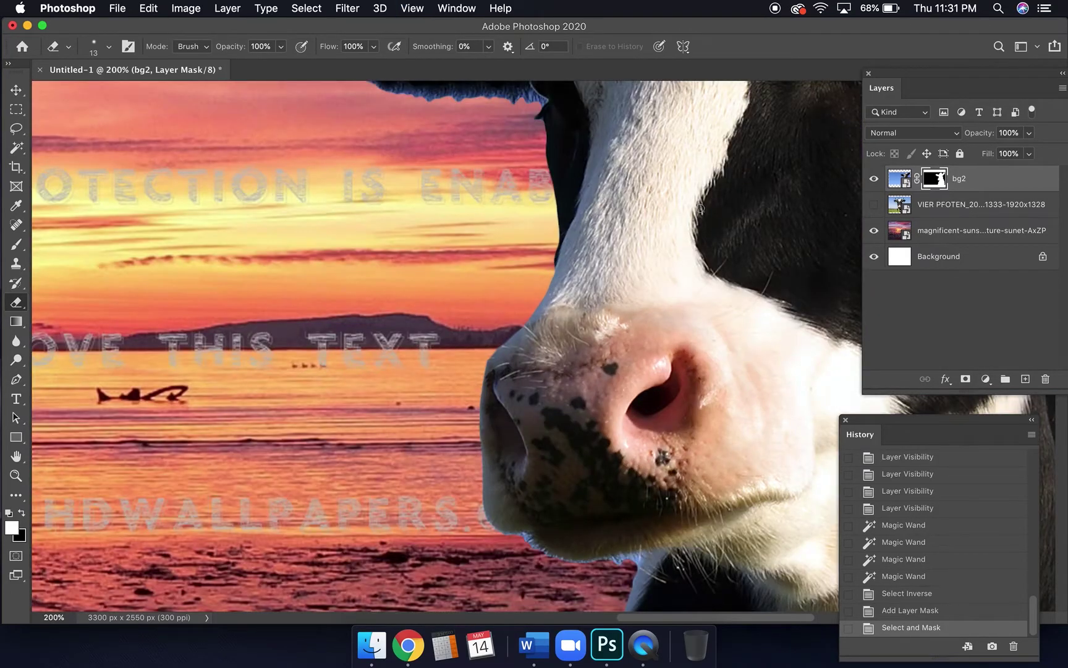
{"action": "scroll", "coordinate": [700, 208], "scroll_direction": "up", "scroll_amount": 10}
{"action": "scroll", "coordinate": [701, 209], "scroll_direction": "right", "scroll_amount": 3}
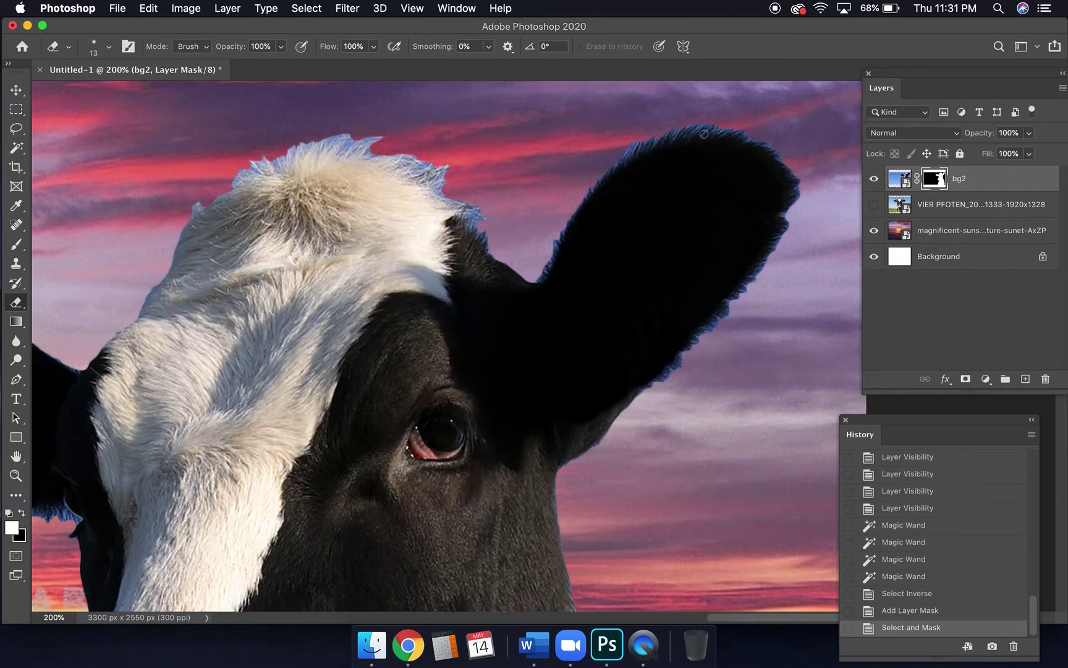
{"action": "double_click", "coordinate": [934, 180]}
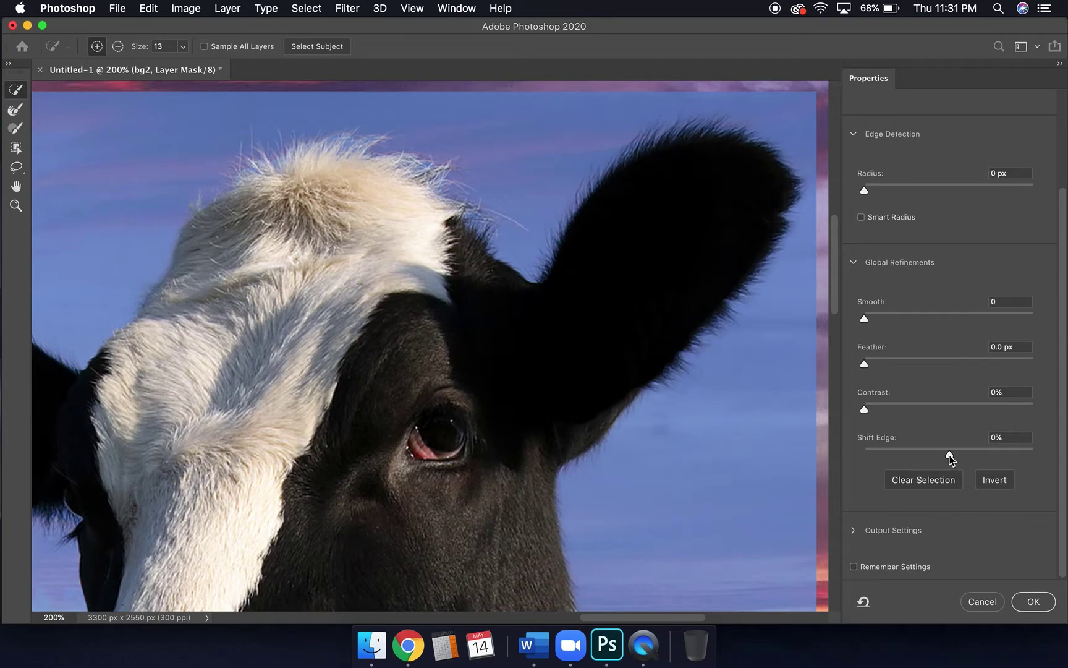
{"action": "left_click_drag", "start_coordinate": [950, 458], "coordinate": [867, 464]}
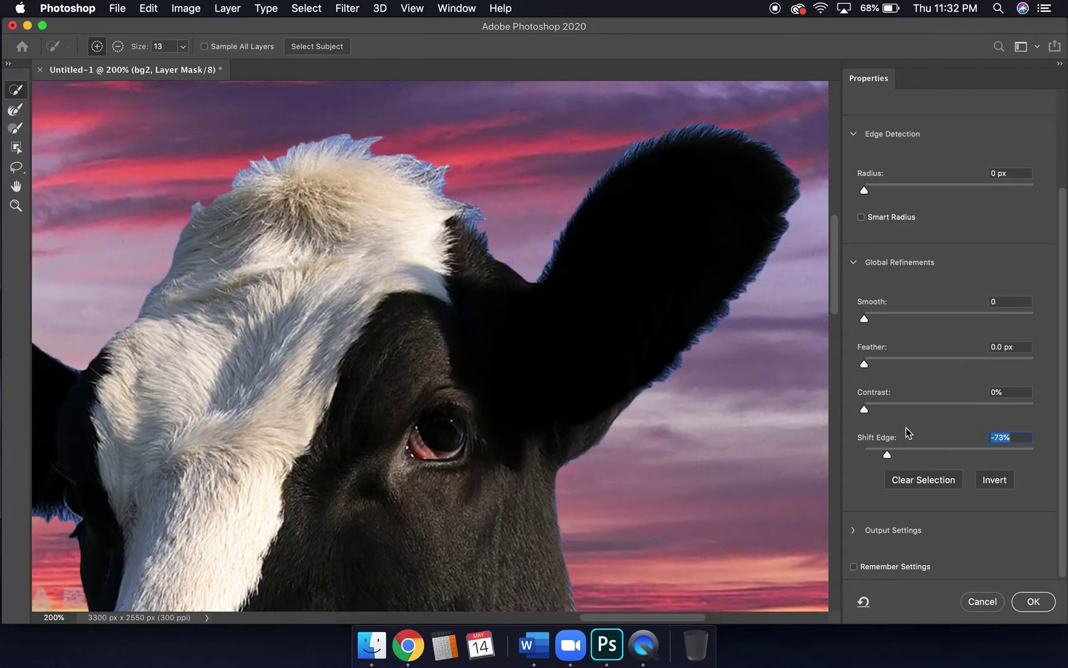
{"action": "left_click", "coordinate": [914, 410]}
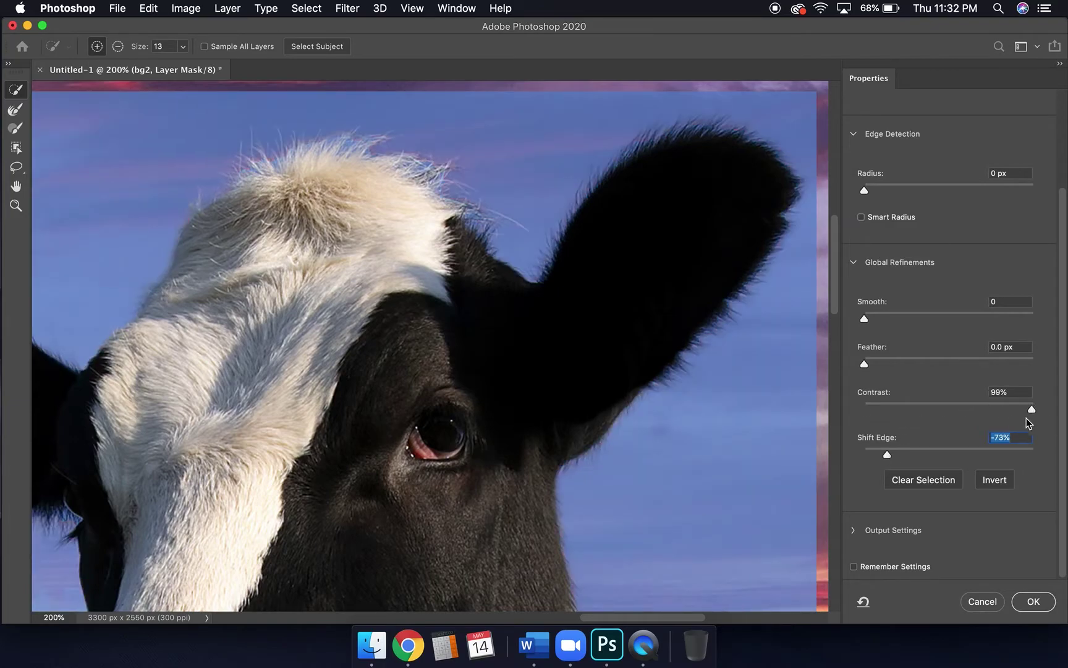
{"action": "left_click", "coordinate": [950, 409]}
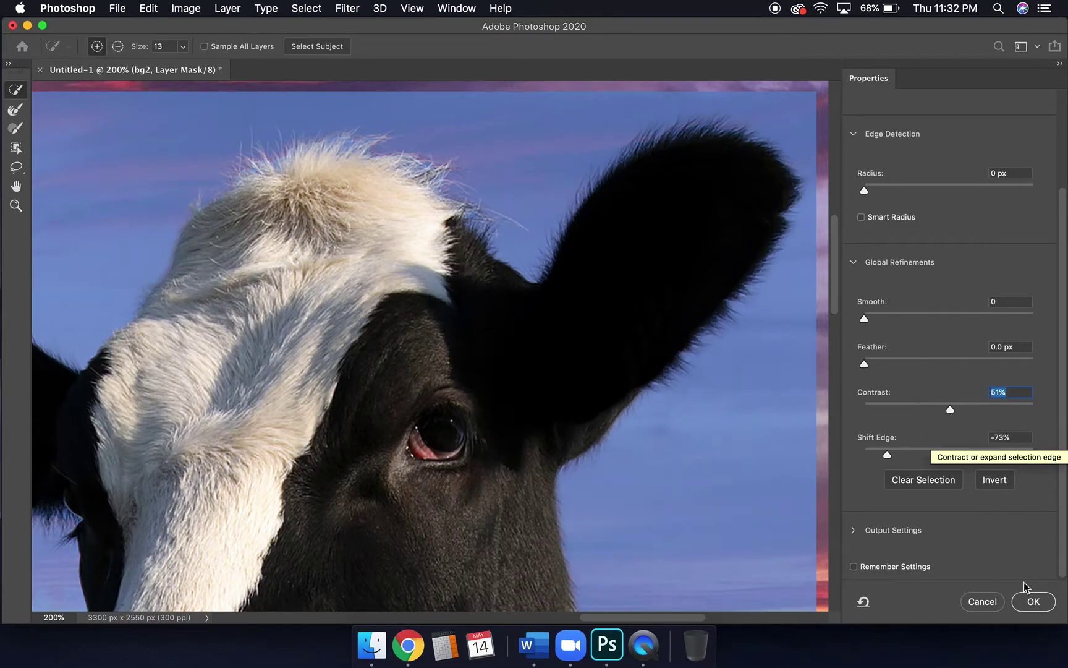
{"action": "left_click", "coordinate": [1043, 610]}
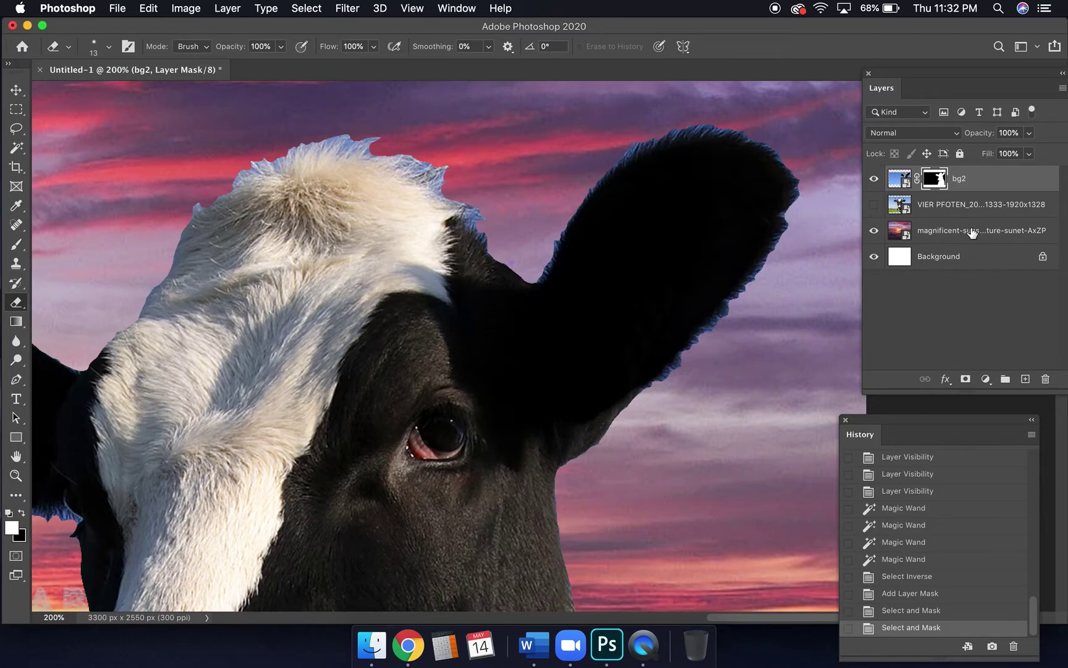
Apply another Select and Mask refinement to the bg2 mask with Feather 2.7 px and Contrast 45%
{"action": "double_click", "coordinate": [939, 179]}
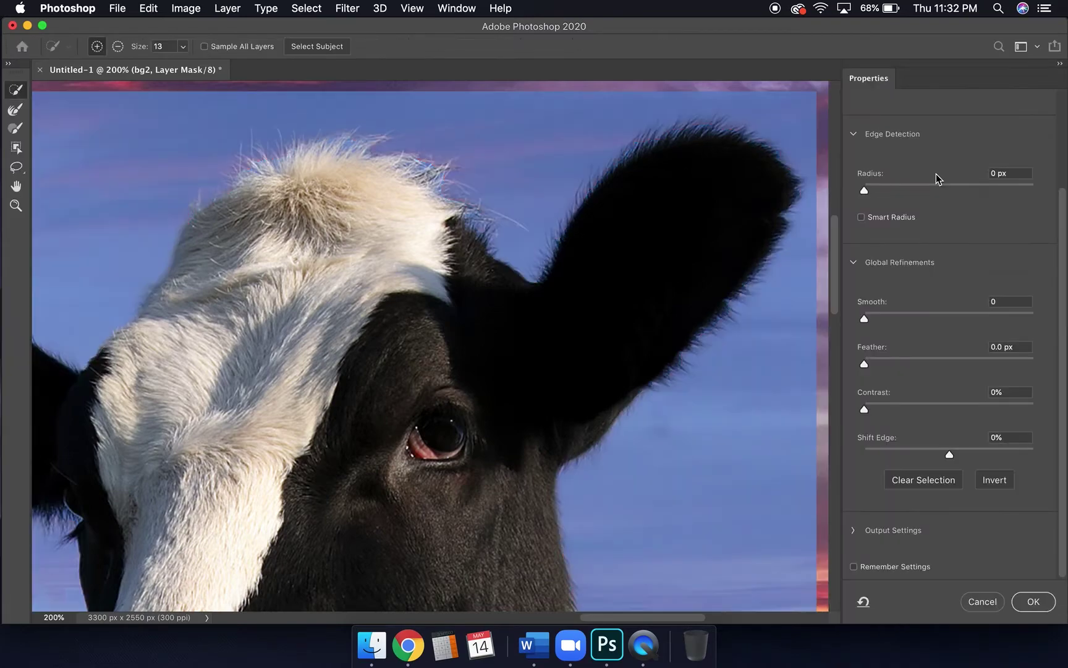
{"action": "mouse_move", "coordinate": [883, 364]}
{"action": "left_mouse_down"}
{"action": "mouse_move", "coordinate": [868, 365]}
{"action": "mouse_move", "coordinate": [891, 365]}
{"action": "left_mouse_up"}
{"action": "left_click_drag", "start_coordinate": [885, 408], "coordinate": [938, 410]}
{"action": "scroll", "coordinate": [989, 494], "scroll_direction": "up", "scroll_amount": 1}
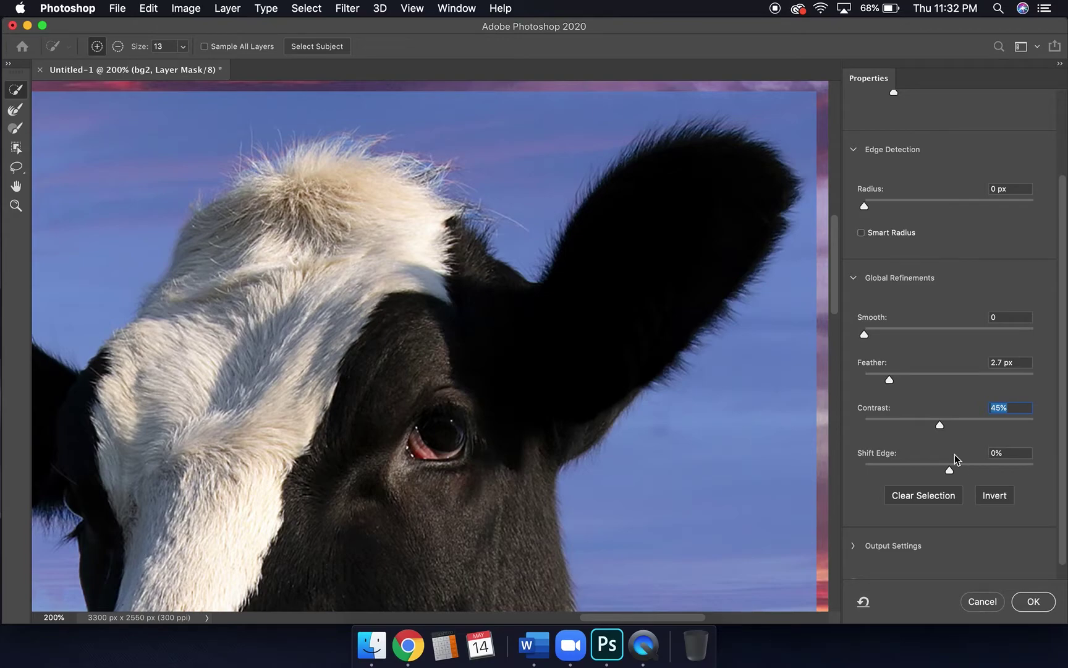
{"action": "left_click", "coordinate": [1043, 605]}
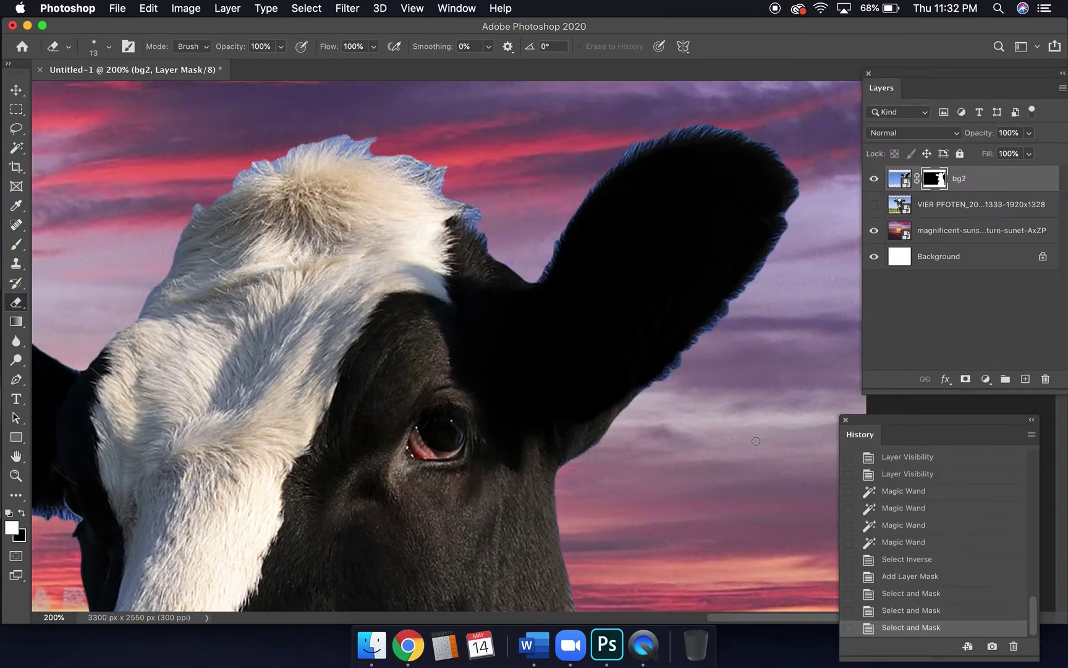
Try painting white with the 13 px brush on the bg2 mask along the ear's upper edge, and undo the stroke
{"action": "scroll", "coordinate": [756, 441], "scroll_direction": "down", "scroll_amount": 1}
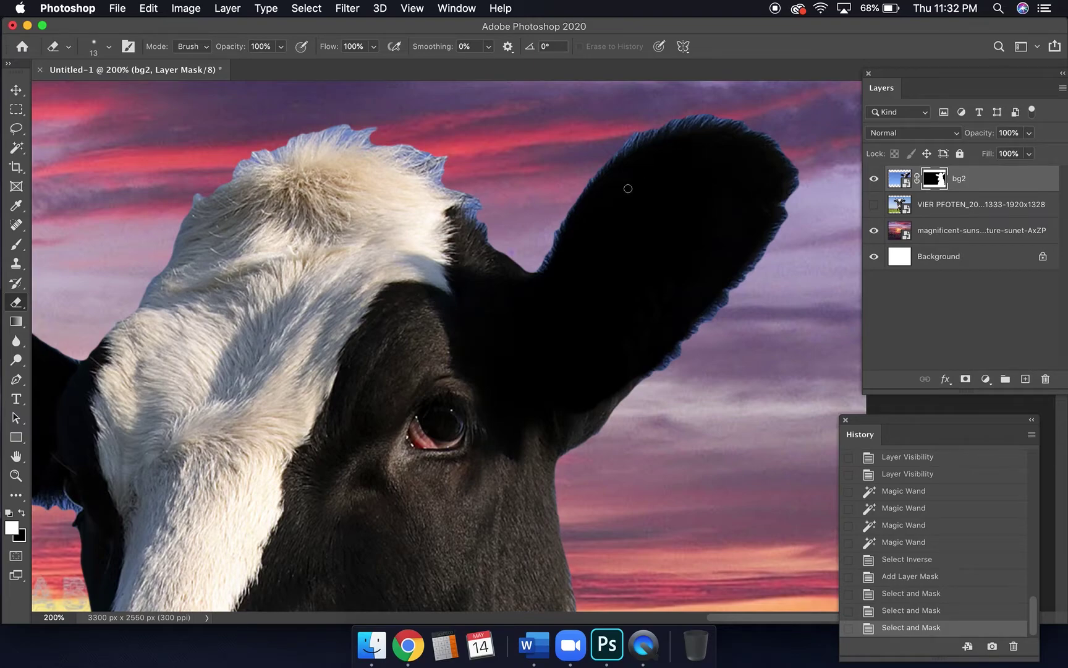
{"action": "scroll", "coordinate": [629, 188], "scroll_direction": "down", "scroll_amount": 10}
{"action": "scroll", "coordinate": [629, 188], "scroll_direction": "left", "scroll_amount": 7}
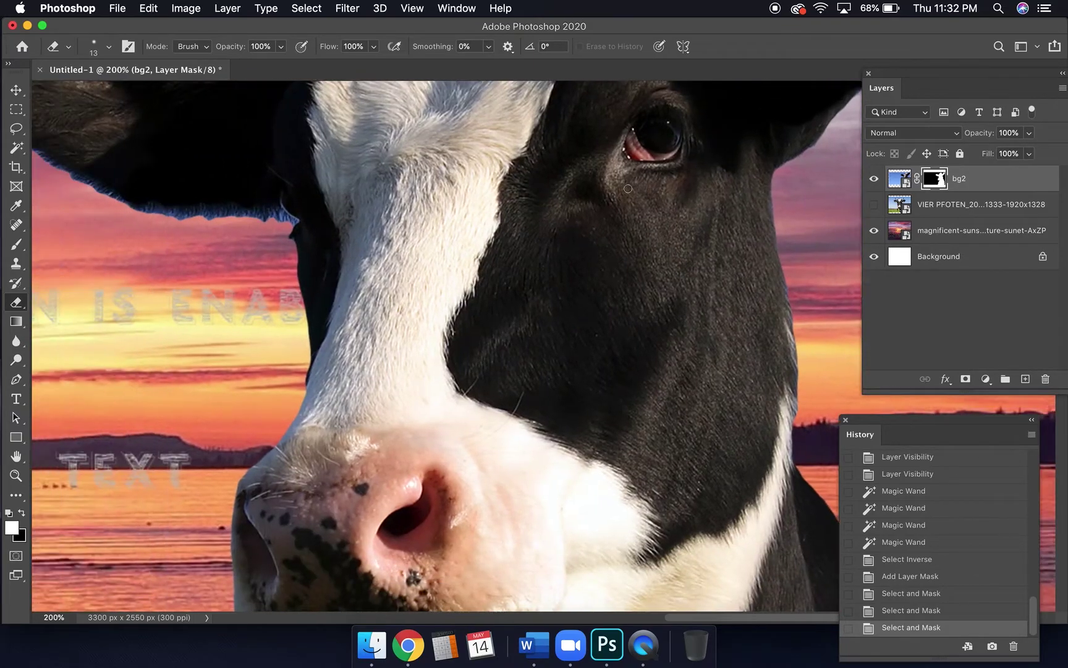
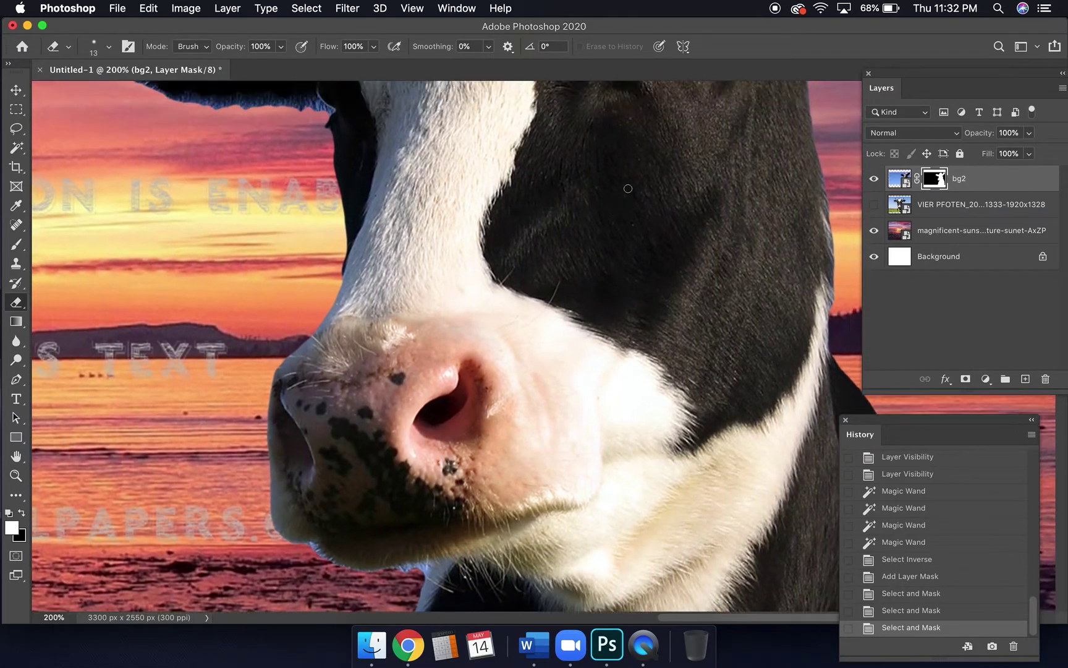
{"action": "scroll", "coordinate": [616, 196], "scroll_direction": "right", "scroll_amount": 3}
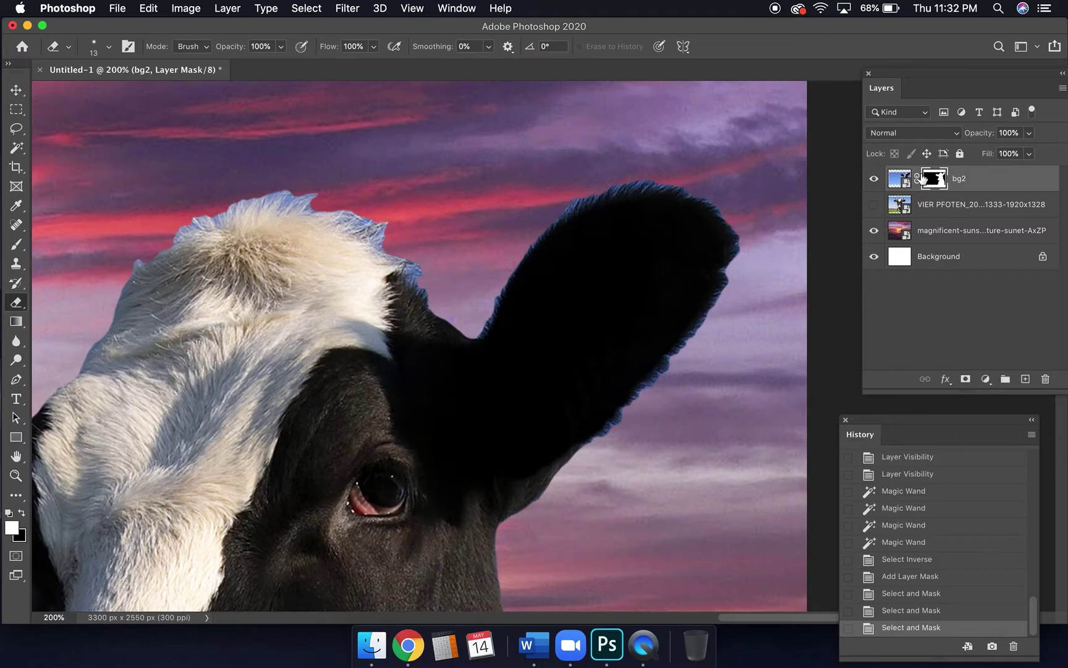
{"action": "left_click", "coordinate": [17, 244]}
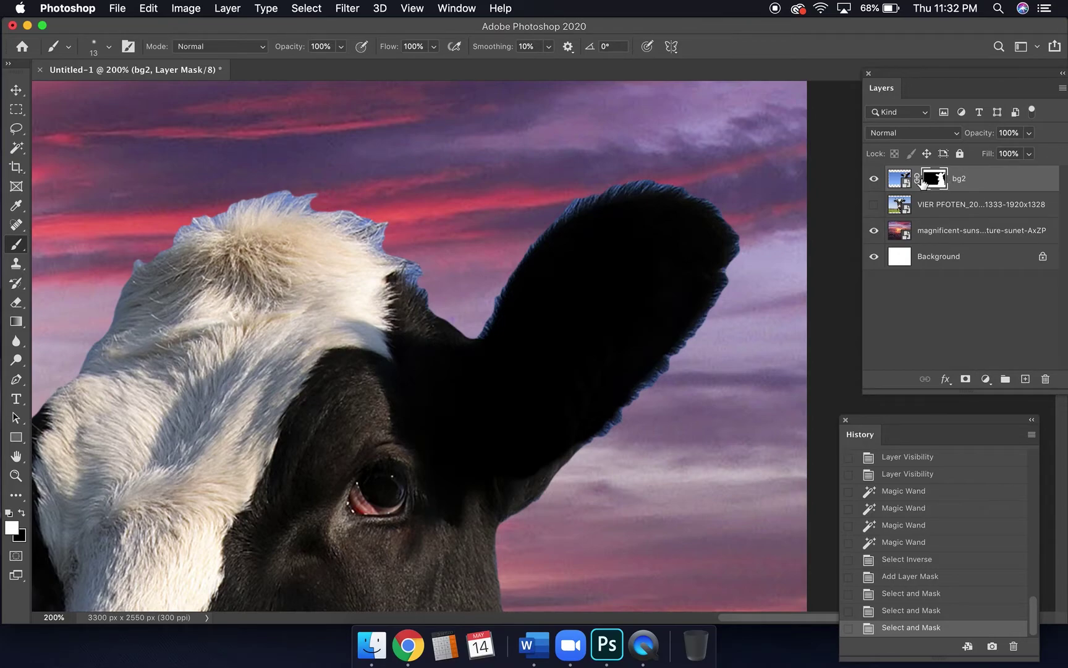
{"action": "left_click", "coordinate": [8, 513]}
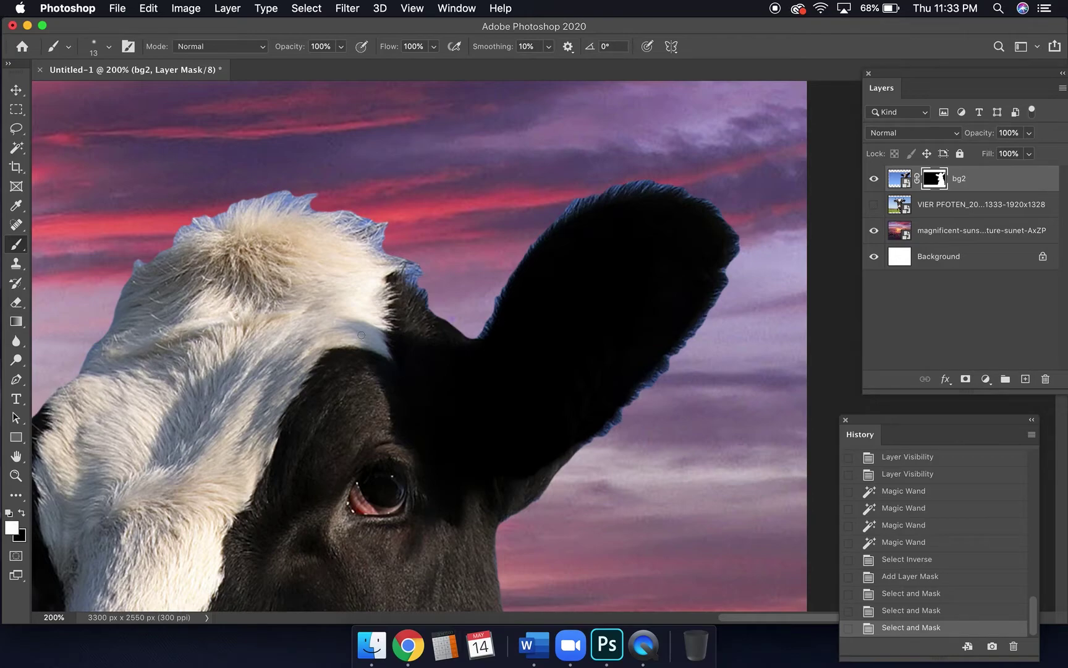
{"action": "mouse_move", "coordinate": [598, 201]}
{"action": "left_mouse_down"}
{"action": "mouse_move", "coordinate": [619, 171]}
{"action": "mouse_move", "coordinate": [590, 196]}
{"action": "mouse_move", "coordinate": [603, 190]}
{"action": "left_mouse_up"}
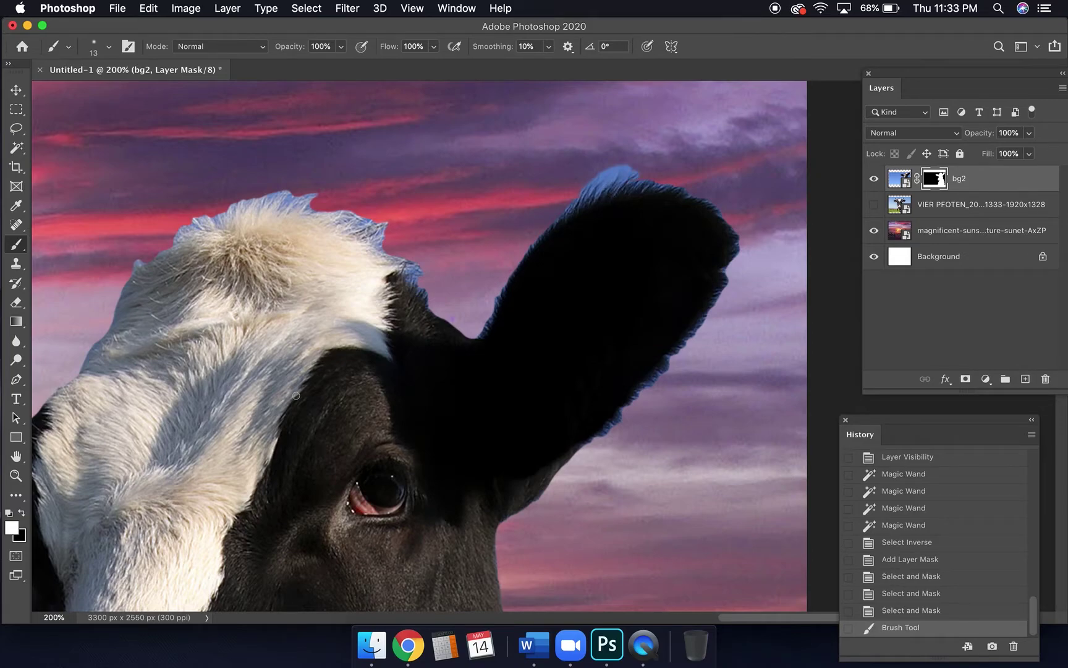
{"action": "key", "text": "super+z"}
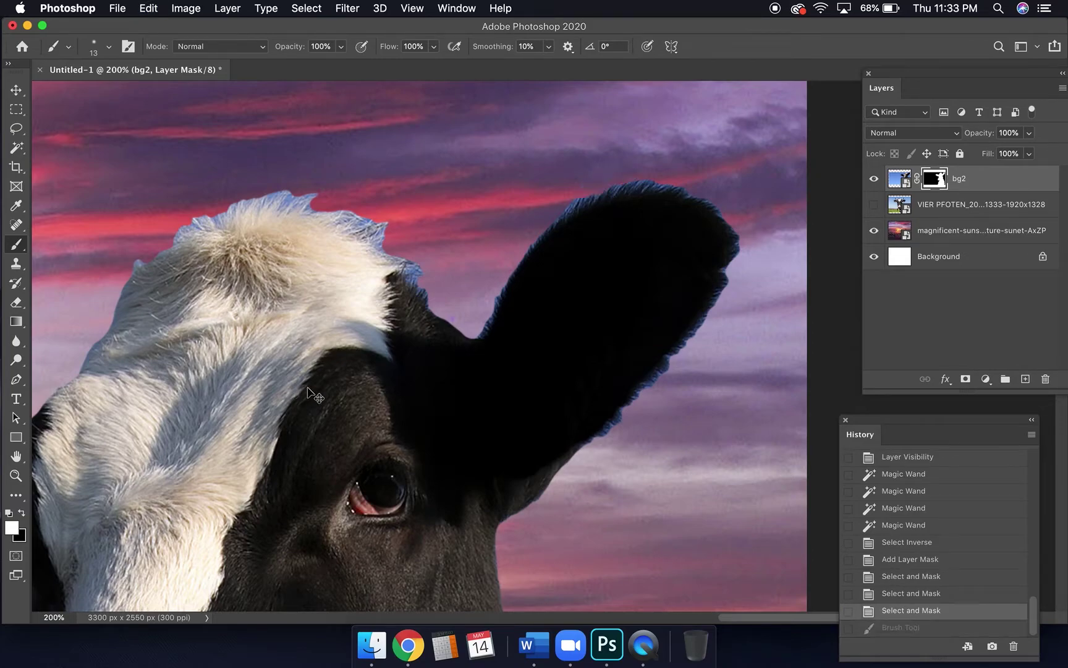
Paint black on the bg2 mask with a soft 8 px brush to hide the blue fringe on the ear's upper edge
{"action": "left_click", "coordinate": [22, 513]}
{"action": "key", "text": "super+plus"}
{"action": "key", "text": "super+plus"}
{"action": "scroll", "coordinate": [227, 485], "scroll_direction": "up", "scroll_amount": 5}
{"action": "scroll", "coordinate": [227, 486], "scroll_direction": "up", "scroll_amount": 5}
{"action": "scroll", "coordinate": [227, 487], "scroll_direction": "up", "scroll_amount": 3}
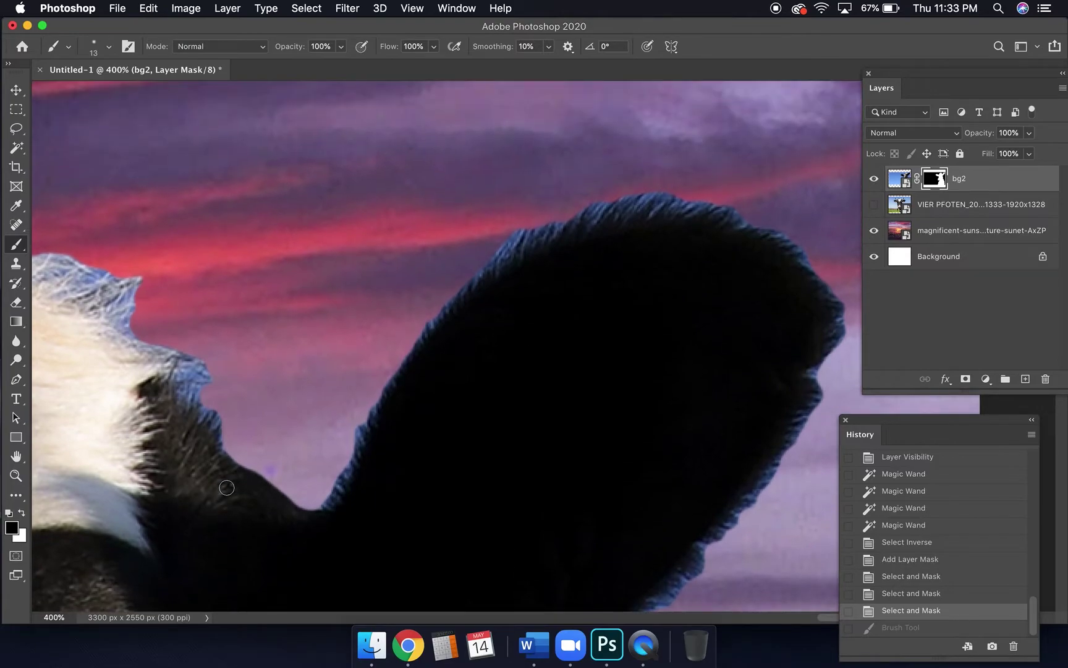
{"action": "key", "text": "super+plus"}
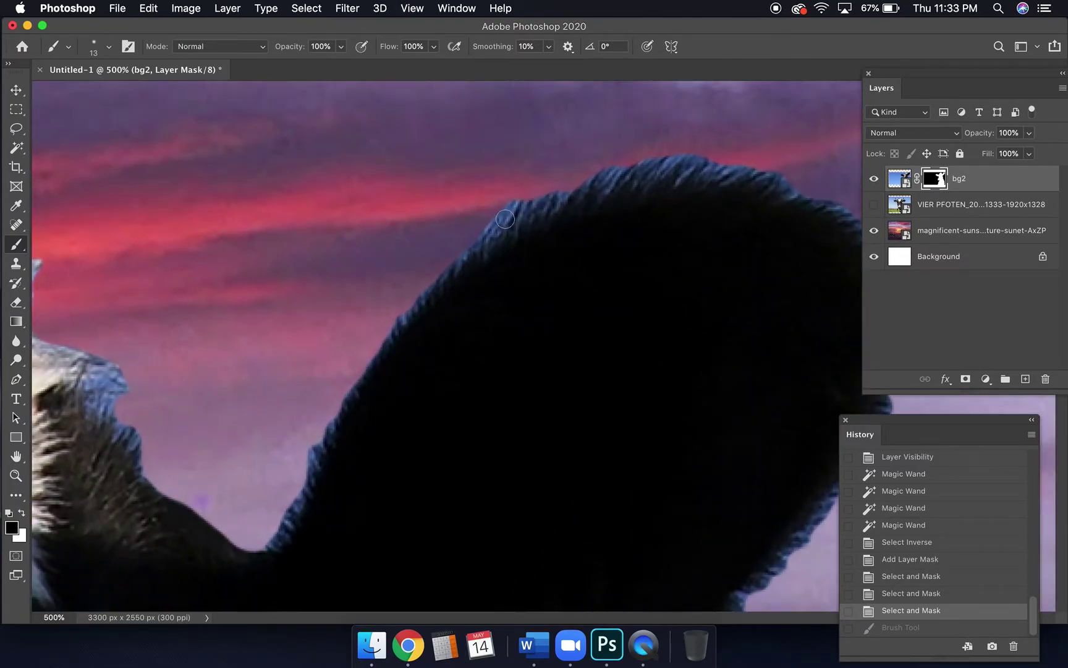
{"action": "key", "text": "super+plus"}
{"action": "key", "text": "bracketleft"}
{"action": "right_click", "coordinate": [497, 174]}
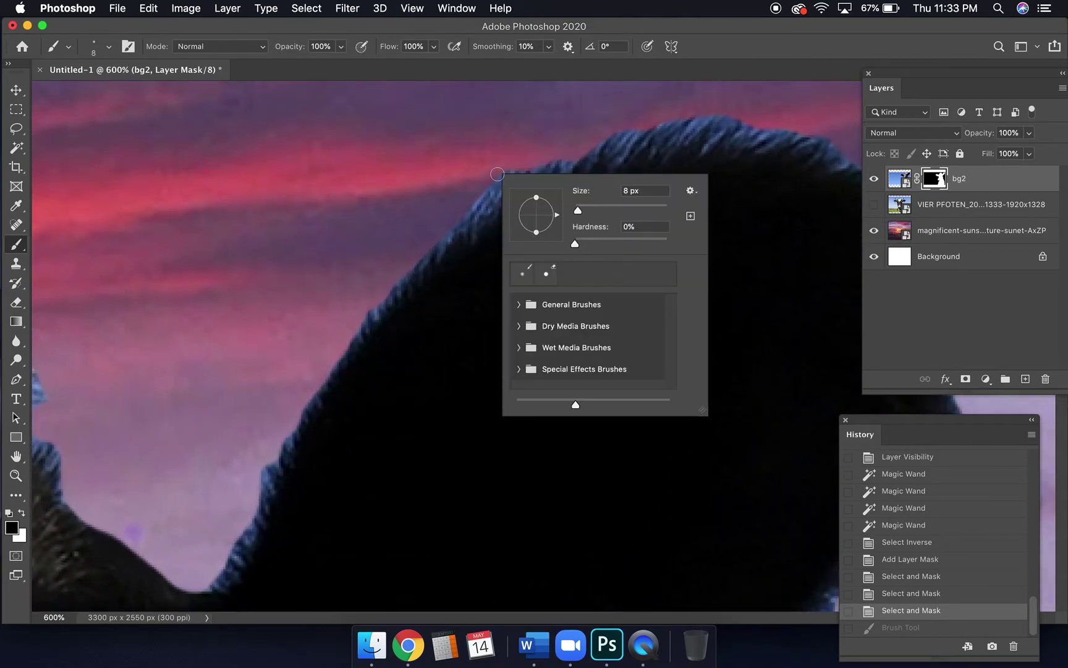
{"action": "left_click", "coordinate": [491, 179]}
{"action": "left_click", "coordinate": [490, 179]}
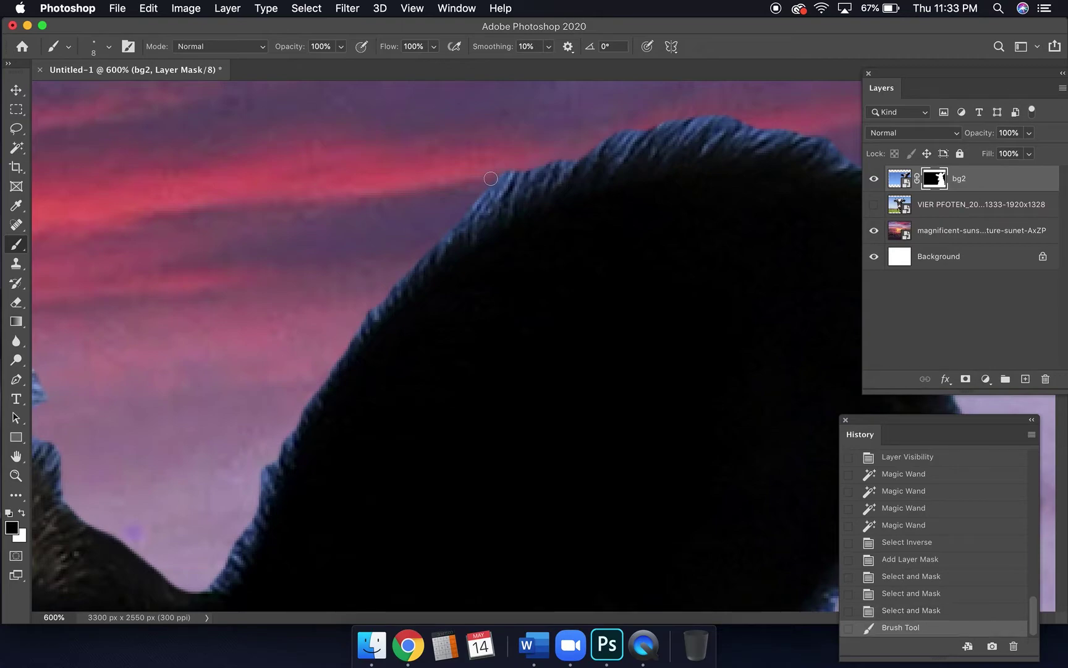
{"action": "mouse_move", "coordinate": [491, 174]}
{"action": "left_mouse_down"}
{"action": "mouse_move", "coordinate": [499, 194]}
{"action": "mouse_move", "coordinate": [508, 170]}
{"action": "mouse_move", "coordinate": [494, 200]}
{"action": "mouse_move", "coordinate": [469, 218]}
{"action": "mouse_move", "coordinate": [480, 197]}
{"action": "mouse_move", "coordinate": [453, 229]}
{"action": "mouse_move", "coordinate": [509, 168]}
{"action": "left_mouse_up"}
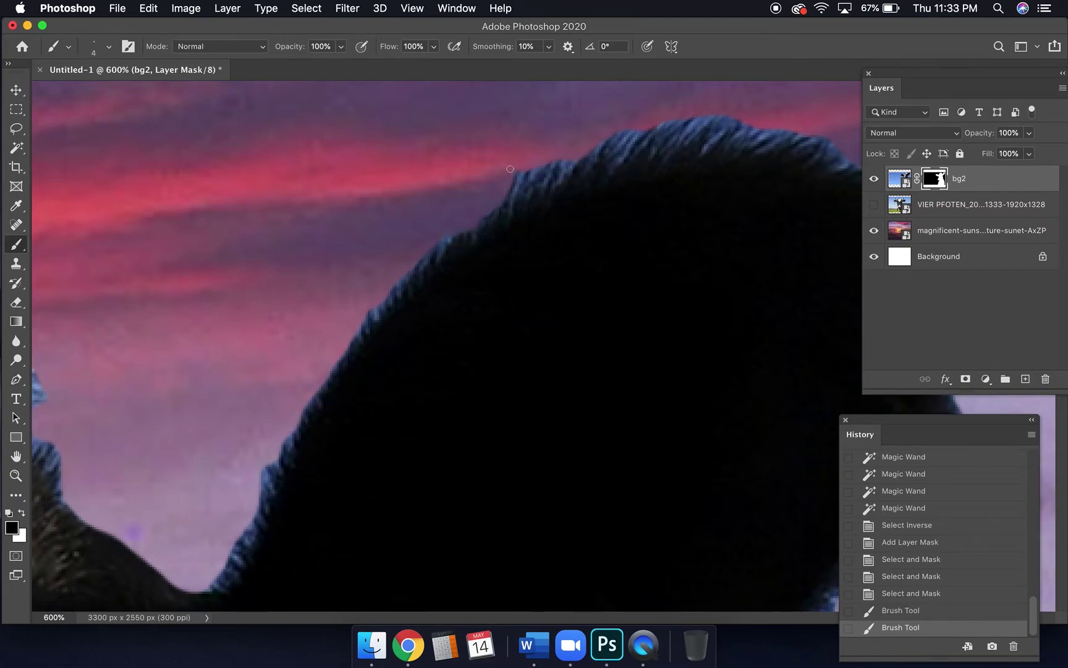
Check the brush size and hardness at 1200% zoom for detailed work on the ear's hairs
{"action": "key", "text": "super+equal"}
{"action": "key", "text": "super+equal"}
{"action": "key", "text": "super+equal"}
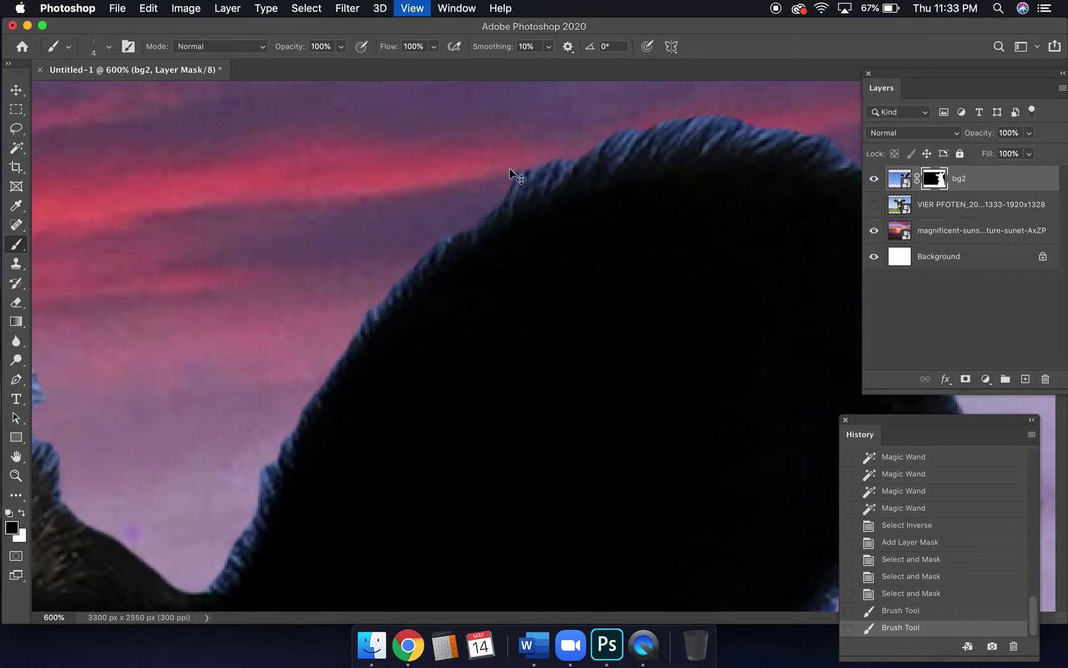
{"action": "scroll", "coordinate": [510, 169], "scroll_direction": "up", "scroll_amount": 10}
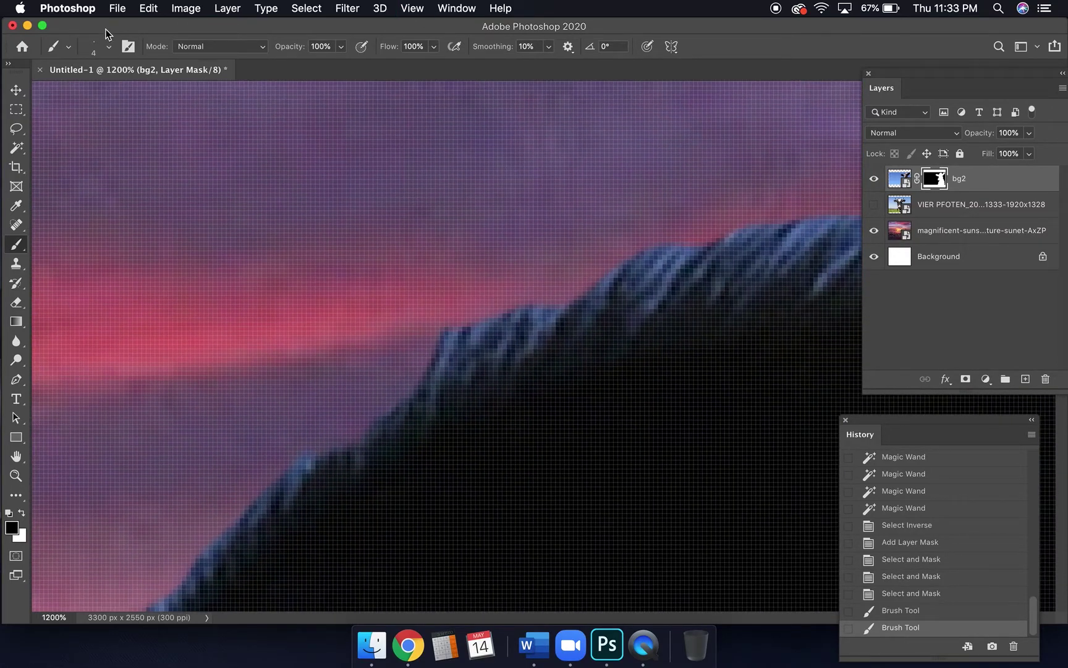
{"action": "left_click", "coordinate": [69, 48]}
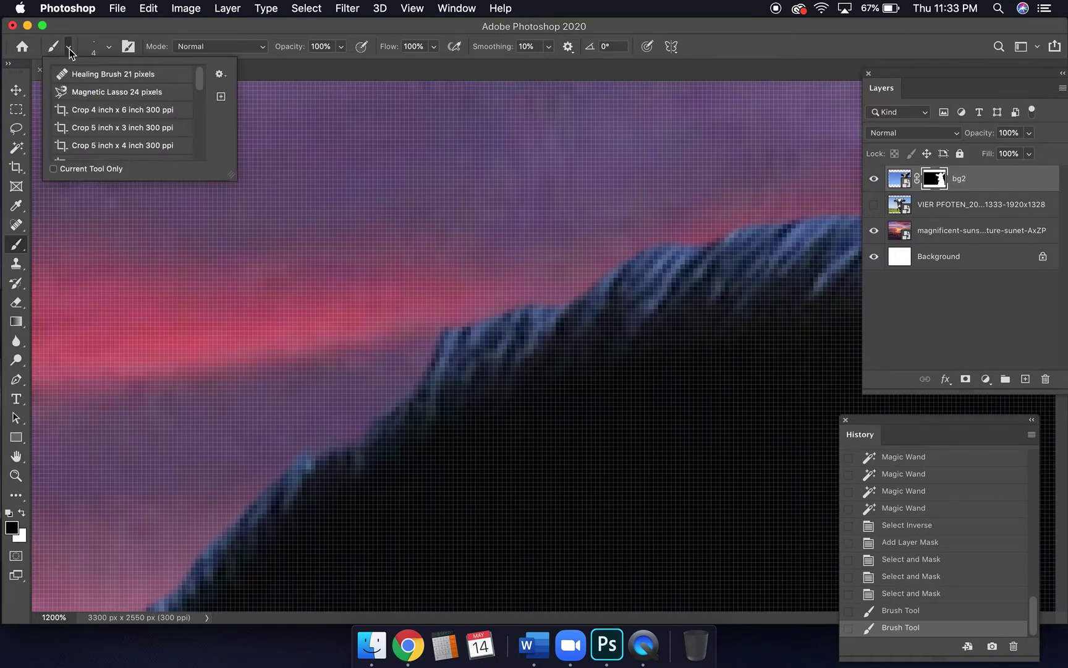
{"action": "left_click", "coordinate": [94, 48]}
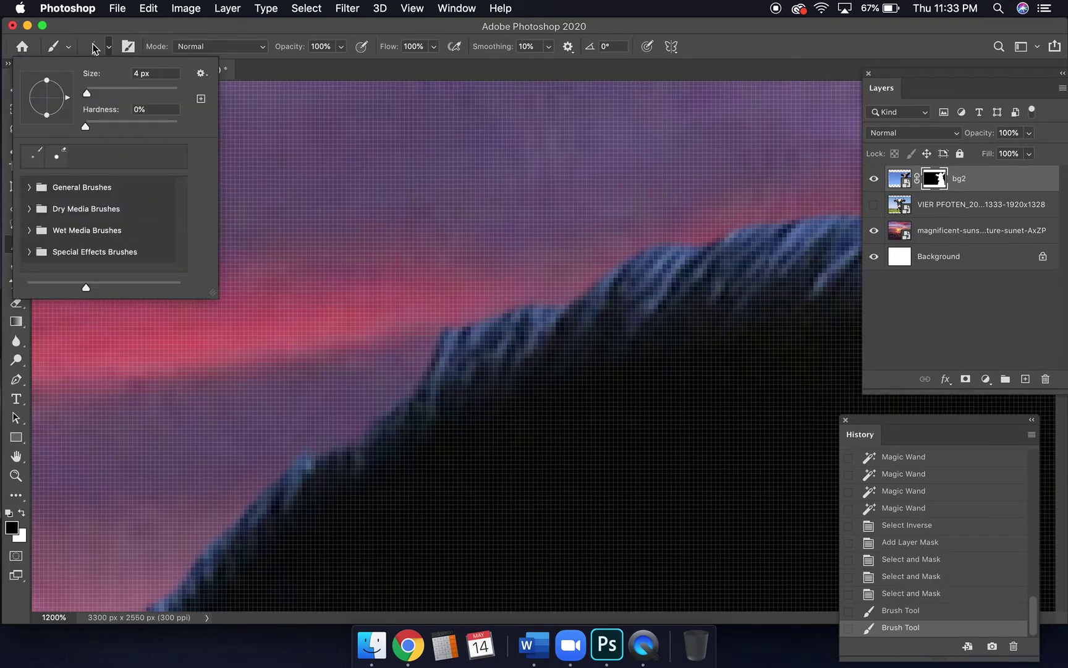
{"action": "left_click_drag", "start_coordinate": [91, 97], "coordinate": [91, 98]}
{"action": "type", "text": "[[["}
{"action": "key", "text": "Return"}
{"action": "left_click", "coordinate": [647, 232]}
{"action": "type", "text": "38"}
{"action": "key", "text": "Return"}
{"action": "type", "text": "444"}
{"action": "key", "text": "Return"}
{"action": "left_click", "coordinate": [87, 91]}
Paint short 4 px black strokes between the ear's edge hairs on the bg2 mask, and restore one hair tuft with white
{"action": "right_click", "coordinate": [446, 340]}
{"action": "left_click", "coordinate": [446, 340]}
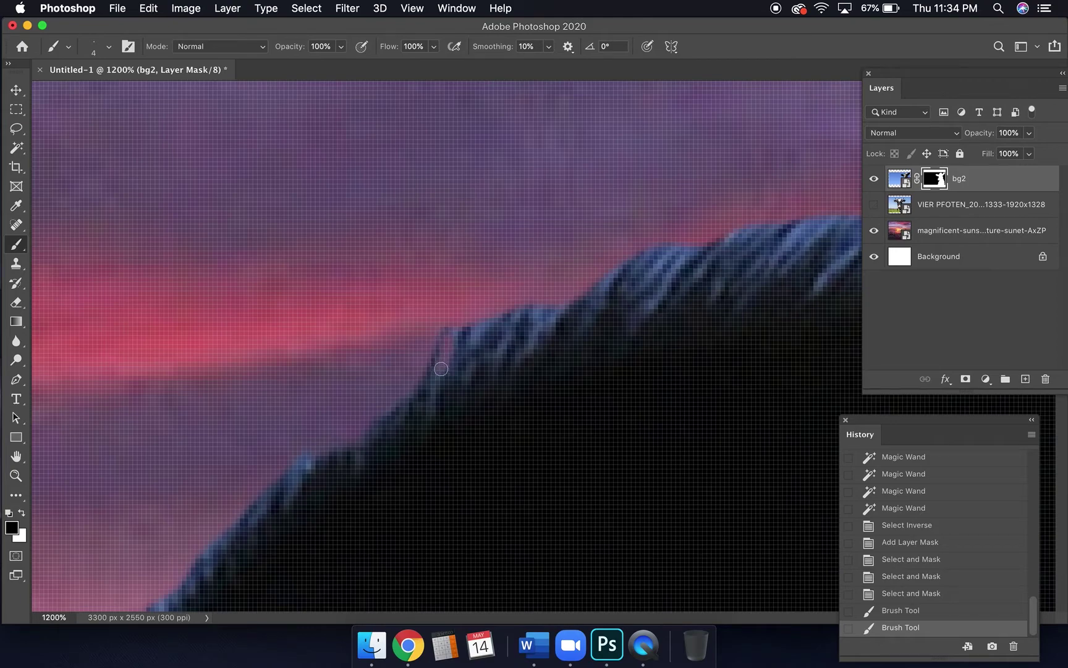
{"action": "left_click", "coordinate": [460, 322]}
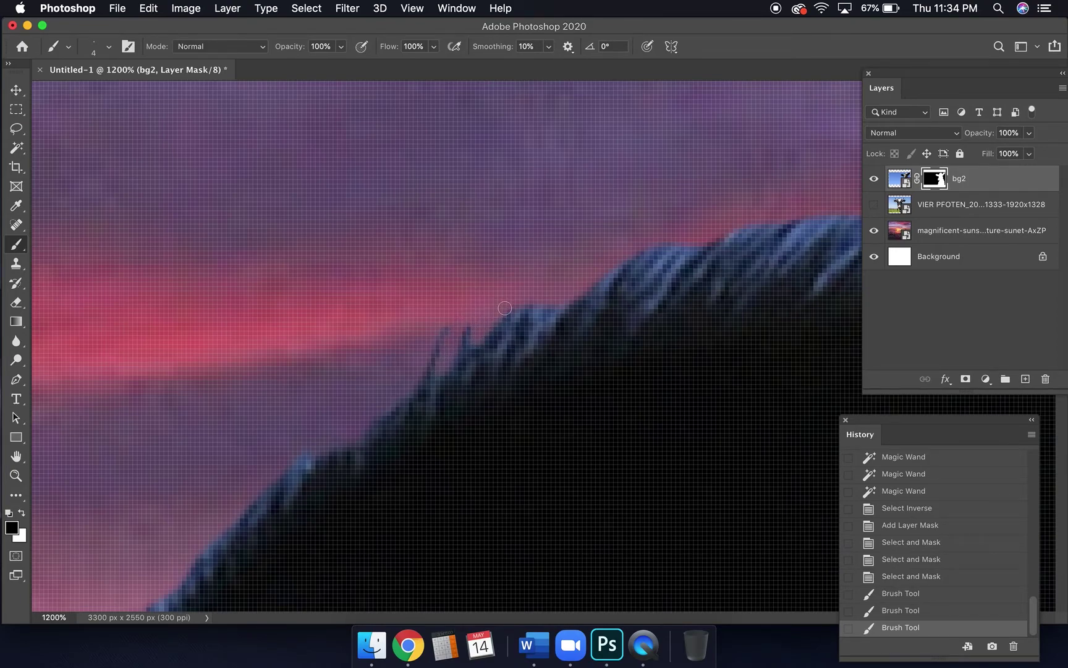
{"action": "left_click_drag", "start_coordinate": [505, 309], "coordinate": [494, 355]}
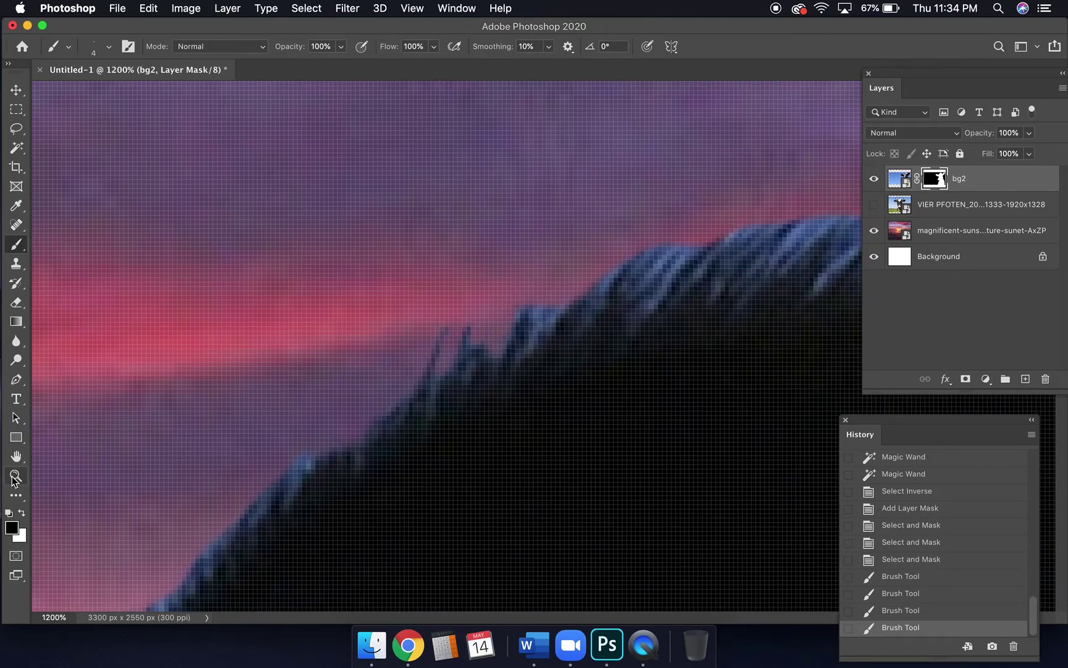
{"action": "left_click", "coordinate": [23, 514]}
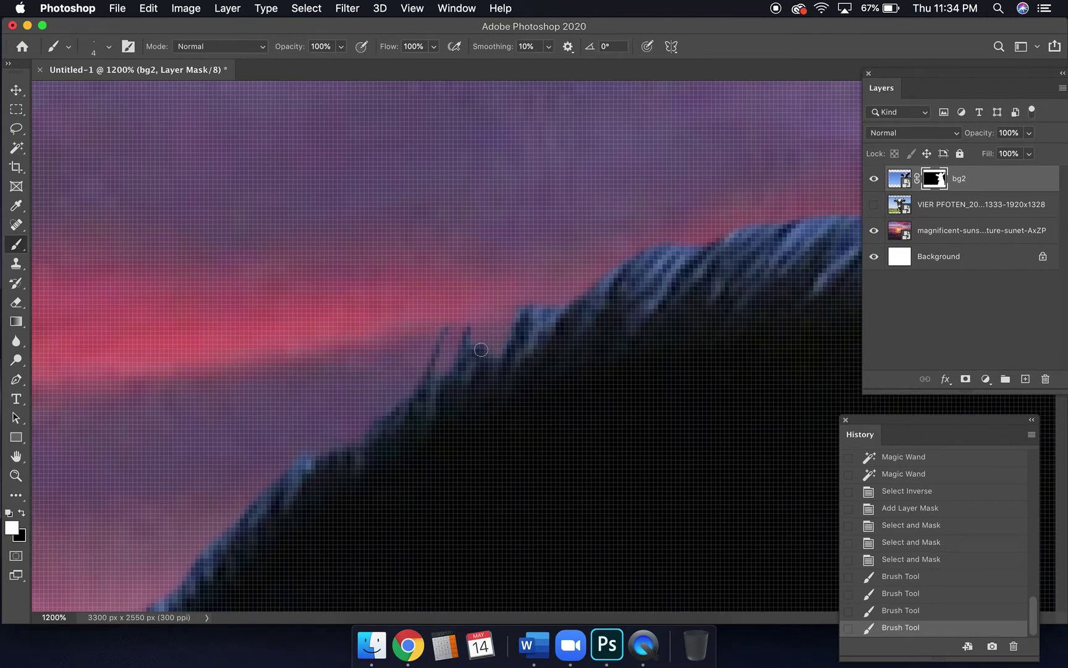
{"action": "left_click_drag", "start_coordinate": [491, 330], "coordinate": [482, 355]}
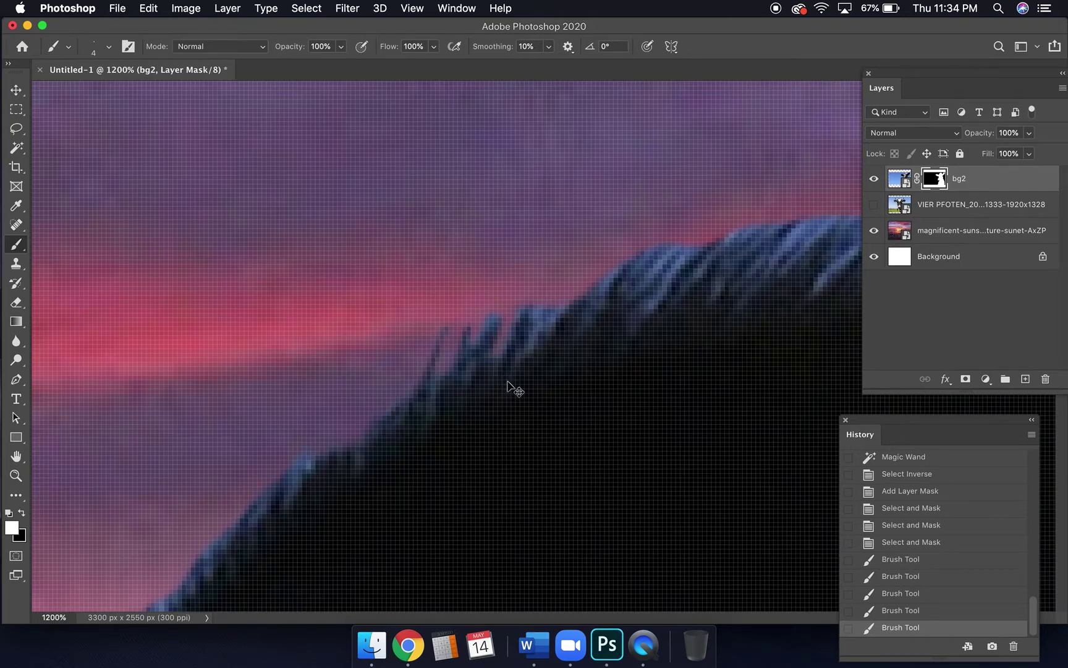
Review the retouched ear at 200% and reopen the bg2 mask in Select and Mask, accepting it without changing any refinement
{"action": "key", "text": "super+minus"}
{"action": "key", "text": "super+minus"}
{"action": "key", "text": "super+minus"}
{"action": "key", "text": "super+minus"}
{"action": "key", "text": "super+minus"}
{"action": "key", "text": "super+minus"}
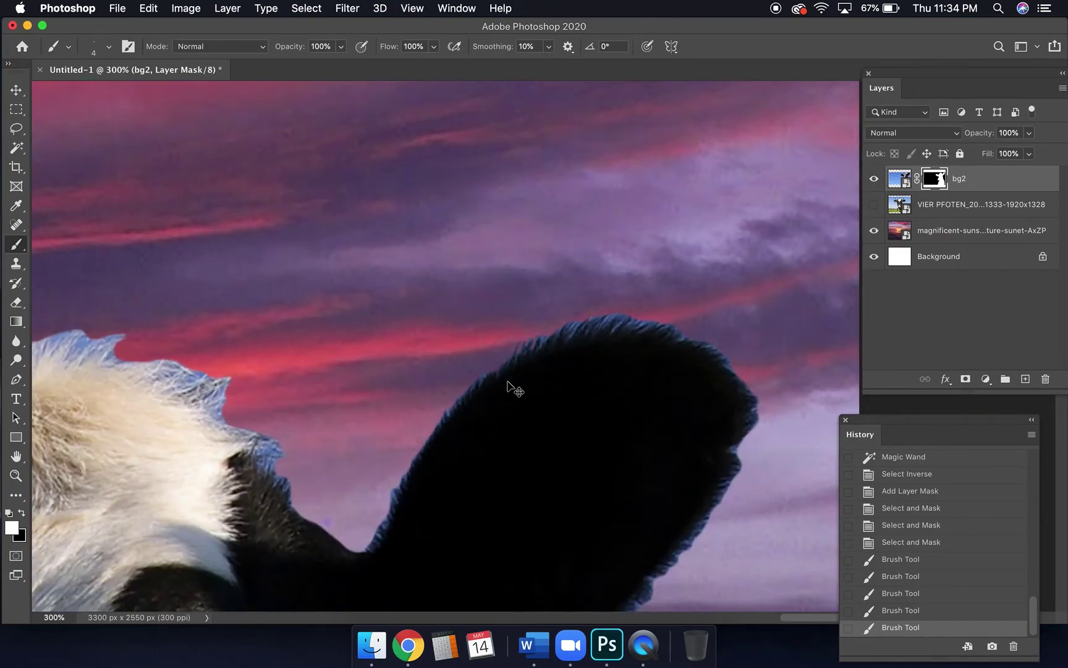
{"action": "key", "text": "super+minus"}
{"action": "scroll", "coordinate": [507, 388], "scroll_direction": "down", "scroll_amount": 5}
{"action": "scroll", "coordinate": [507, 382], "scroll_direction": "left", "scroll_amount": 5}
{"action": "scroll", "coordinate": [508, 381], "scroll_direction": "down", "scroll_amount": 2}
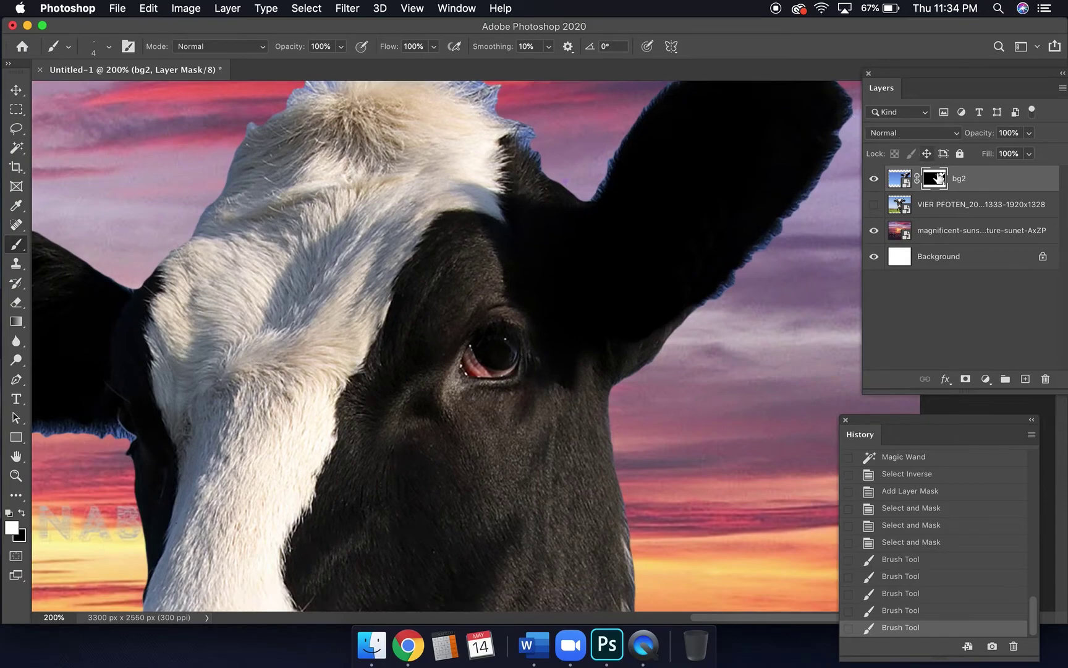
{"action": "double_click", "coordinate": [937, 180]}
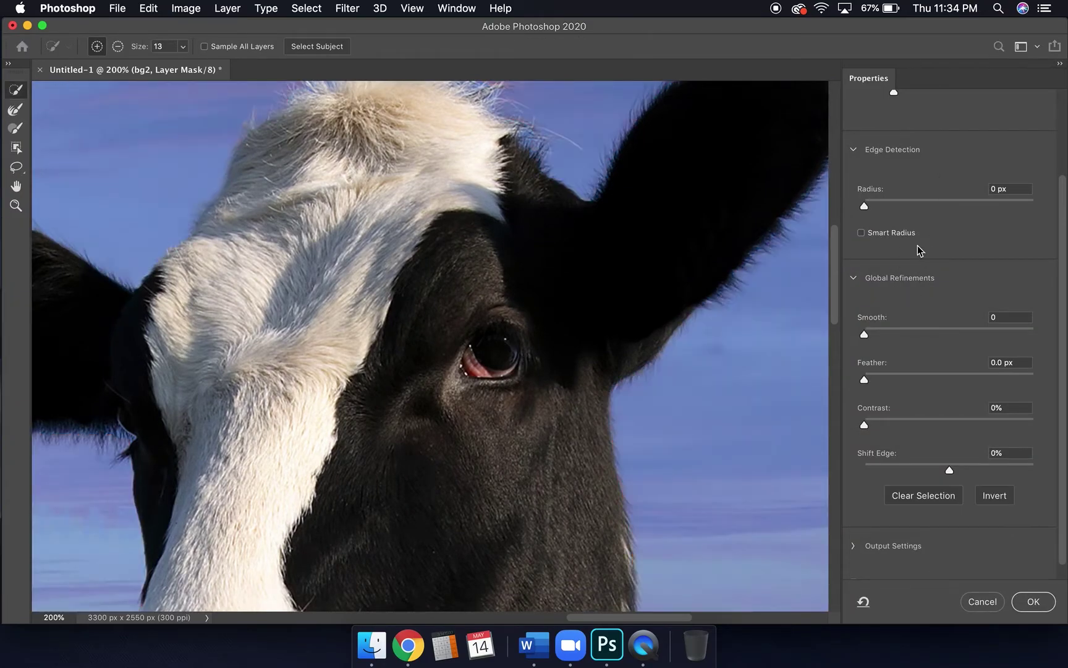
{"action": "left_click", "coordinate": [1037, 604]}
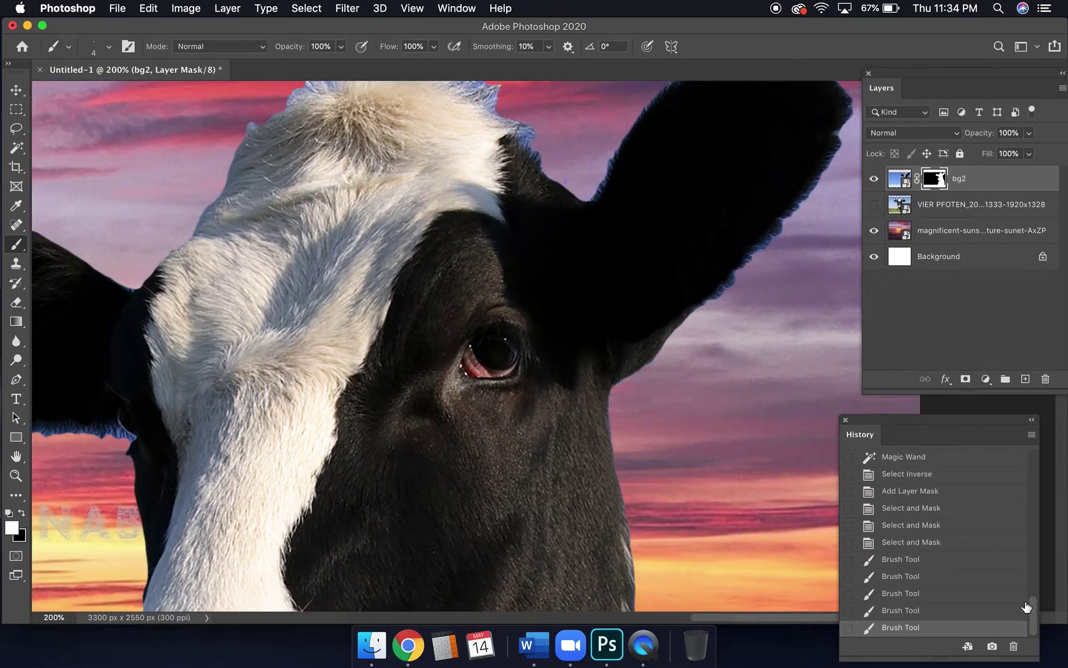
Show the properties of the bg2 layer mask clear of the cow's face, and close the unneeded color and adjustments panel group
{"action": "scroll", "coordinate": [675, 294], "scroll_direction": "right", "scroll_amount": 5}
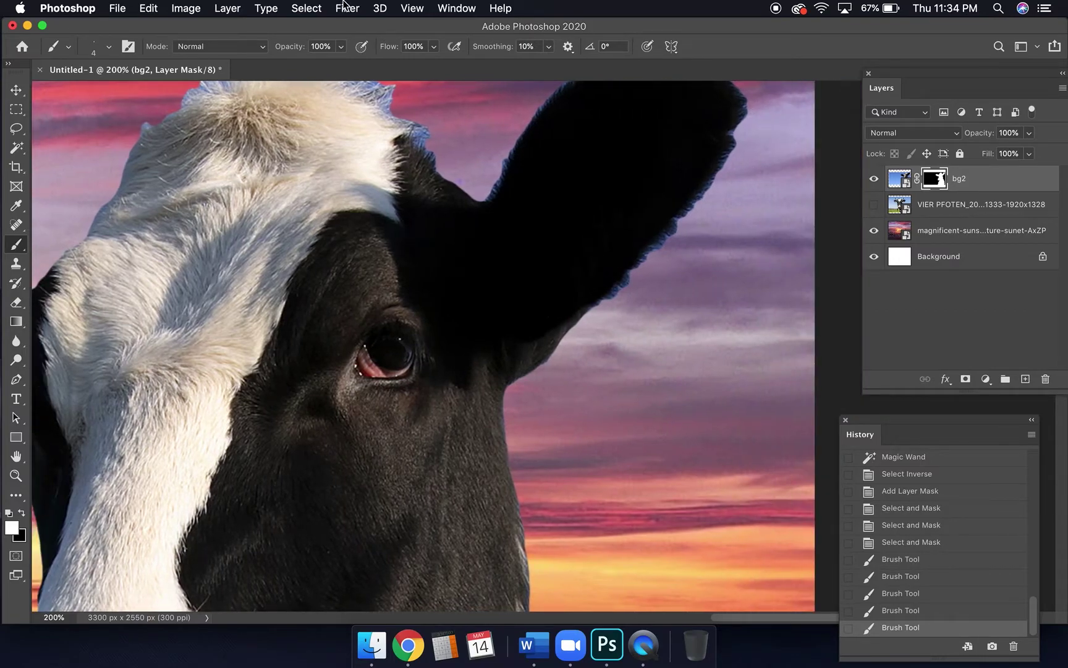
{"action": "left_click", "coordinate": [468, 7]}
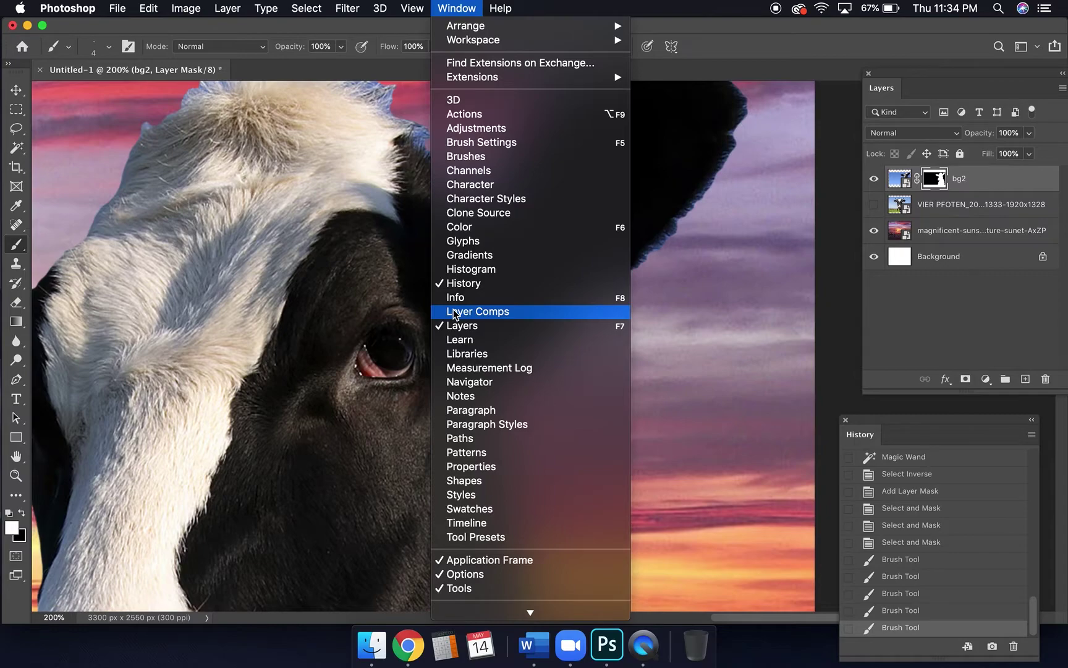
{"action": "left_click", "coordinate": [485, 467]}
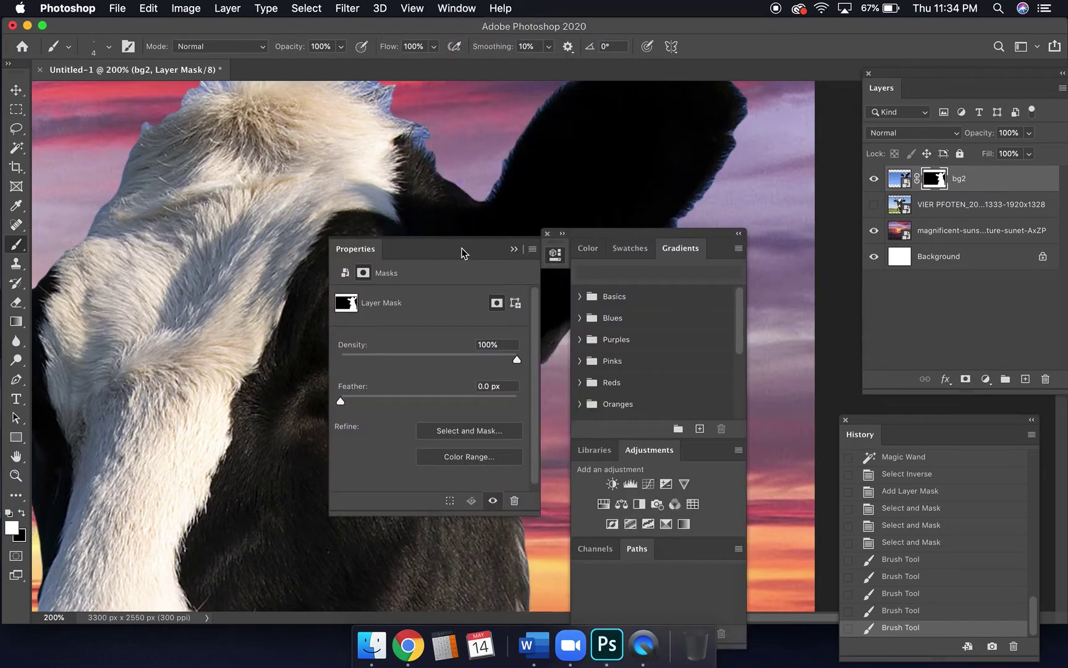
{"action": "left_click_drag", "start_coordinate": [463, 248], "coordinate": [391, 194]}
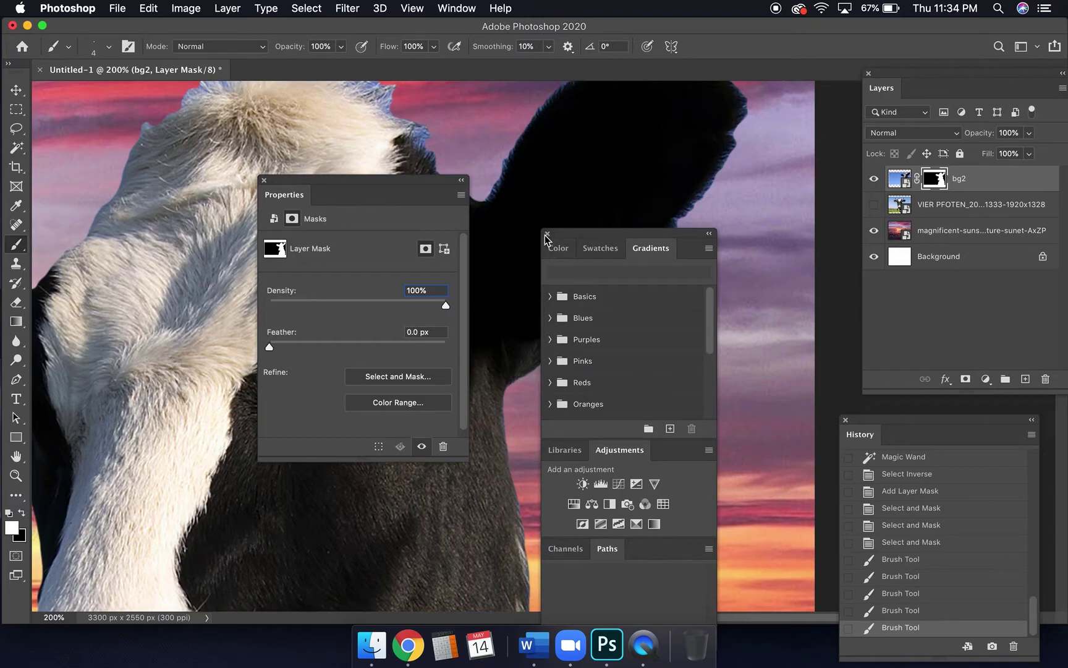
{"action": "left_click", "coordinate": [546, 233]}
{"action": "left_click_drag", "start_coordinate": [398, 178], "coordinate": [748, 102]}
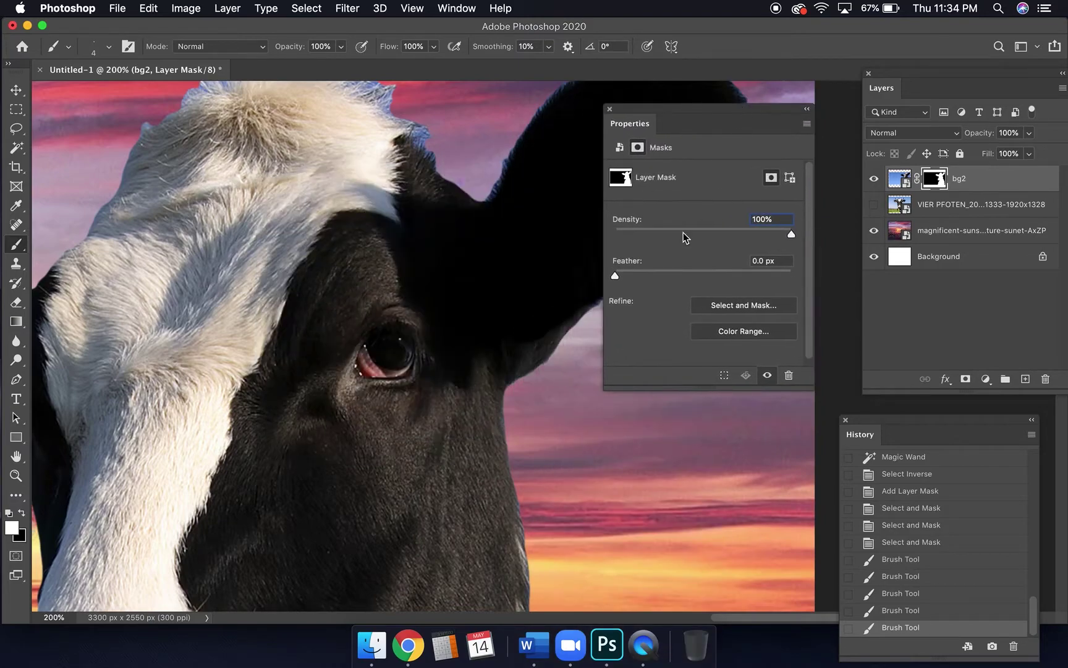
Feather the bg2 layer mask by 21 px and check the whole cow against the sunset at 66.67%
{"action": "left_click_drag", "start_coordinate": [616, 276], "coordinate": [693, 277]}
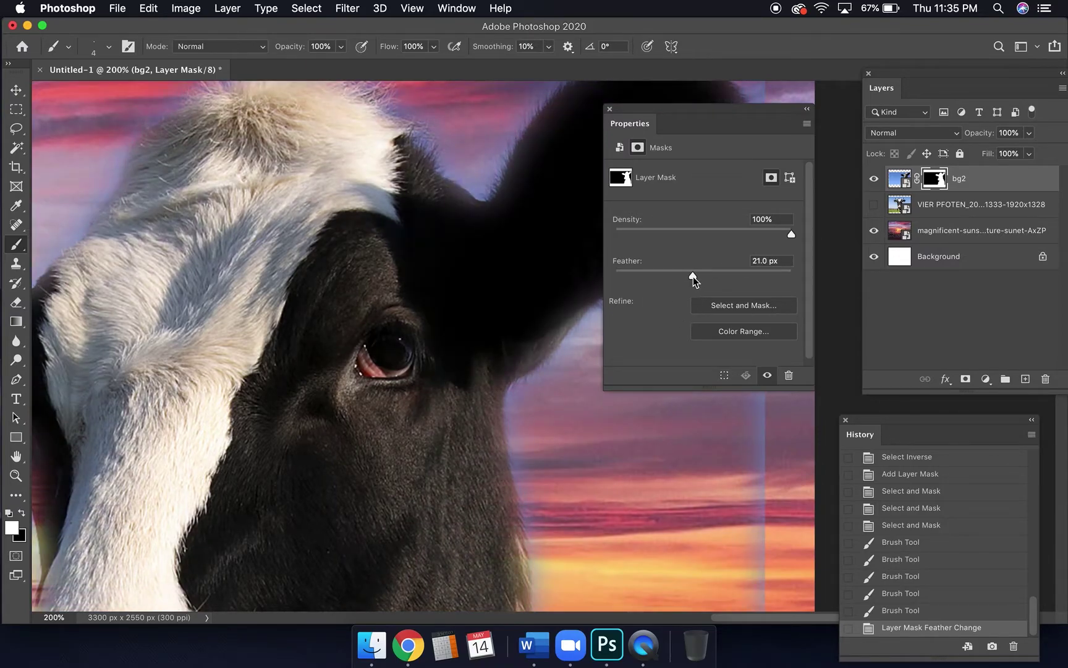
{"action": "key", "text": "super+minus"}
{"action": "key", "text": "super+minus"}
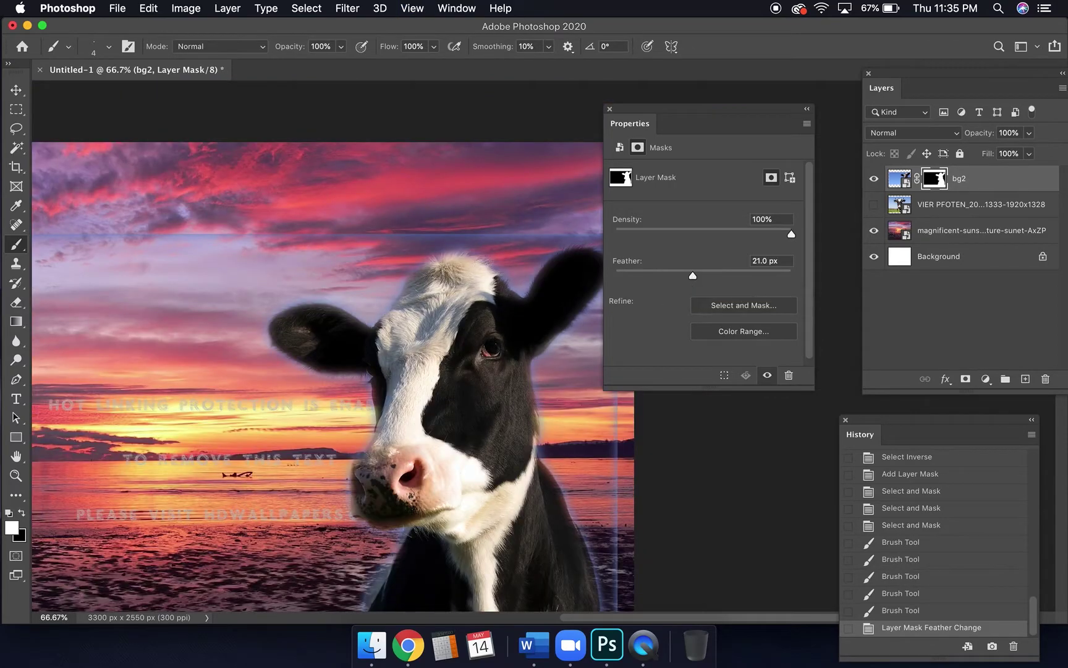
{"action": "left_click_drag", "start_coordinate": [666, 111], "coordinate": [746, 133]}
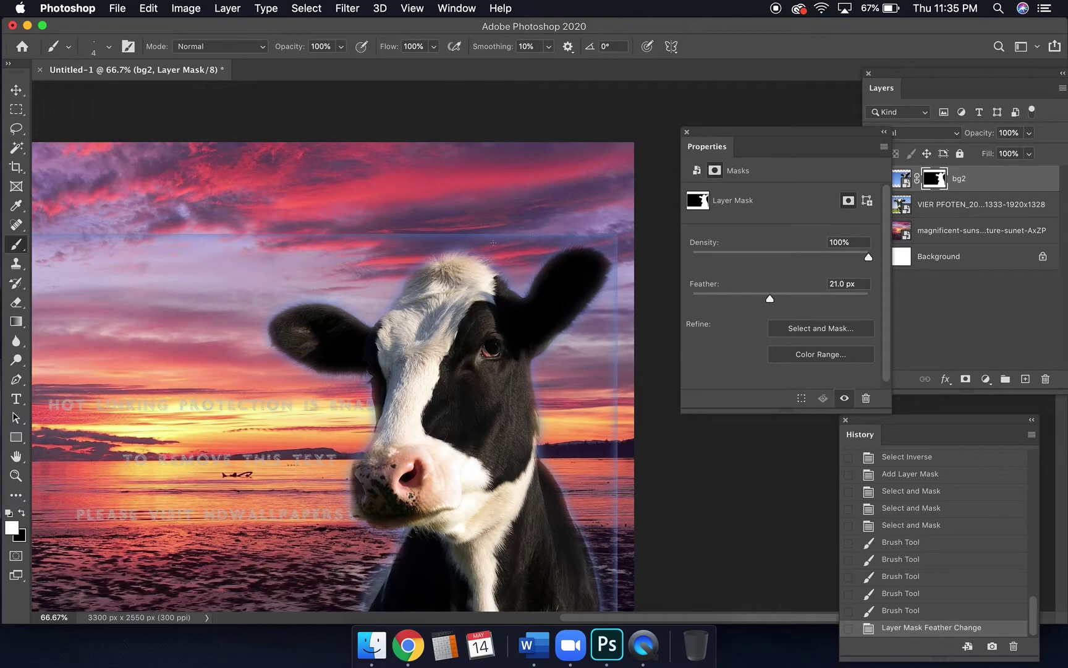
{"action": "scroll", "coordinate": [581, 449], "scroll_direction": "down", "scroll_amount": 3}
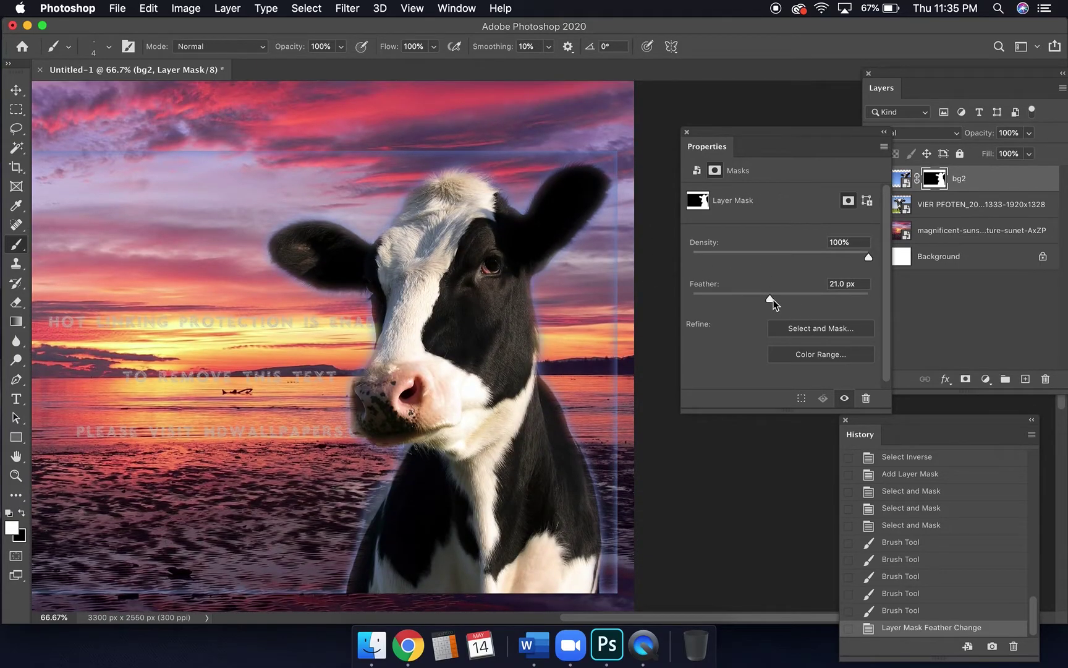
Try the bg2 layer mask's feather at 3.0 px and at 33.3 px, and close the mask properties
{"action": "left_click_drag", "start_coordinate": [769, 297], "coordinate": [759, 297]}
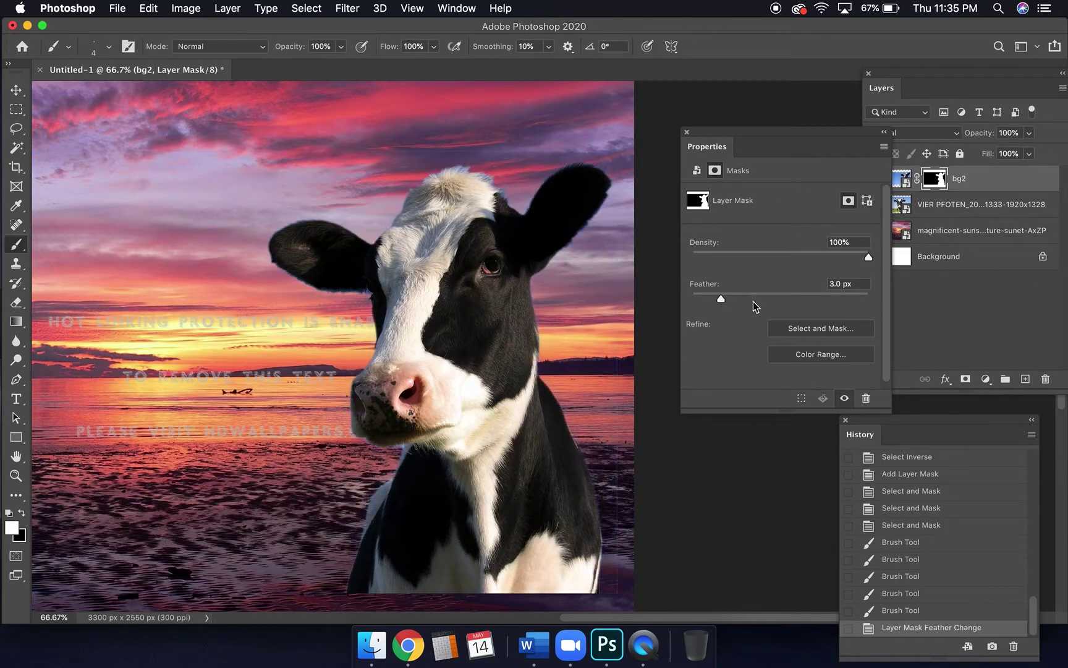
{"action": "mouse_move", "coordinate": [763, 302]}
{"action": "left_mouse_down"}
{"action": "mouse_move", "coordinate": [817, 301]}
{"action": "mouse_move", "coordinate": [782, 301]}
{"action": "left_mouse_up"}
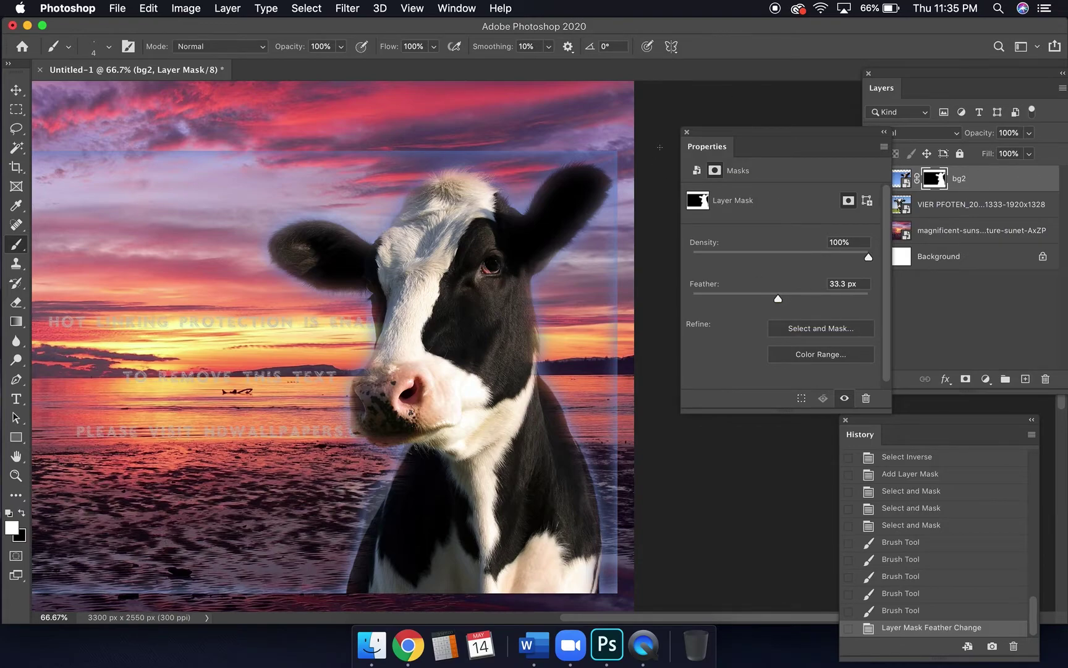
{"action": "left_click", "coordinate": [686, 132]}
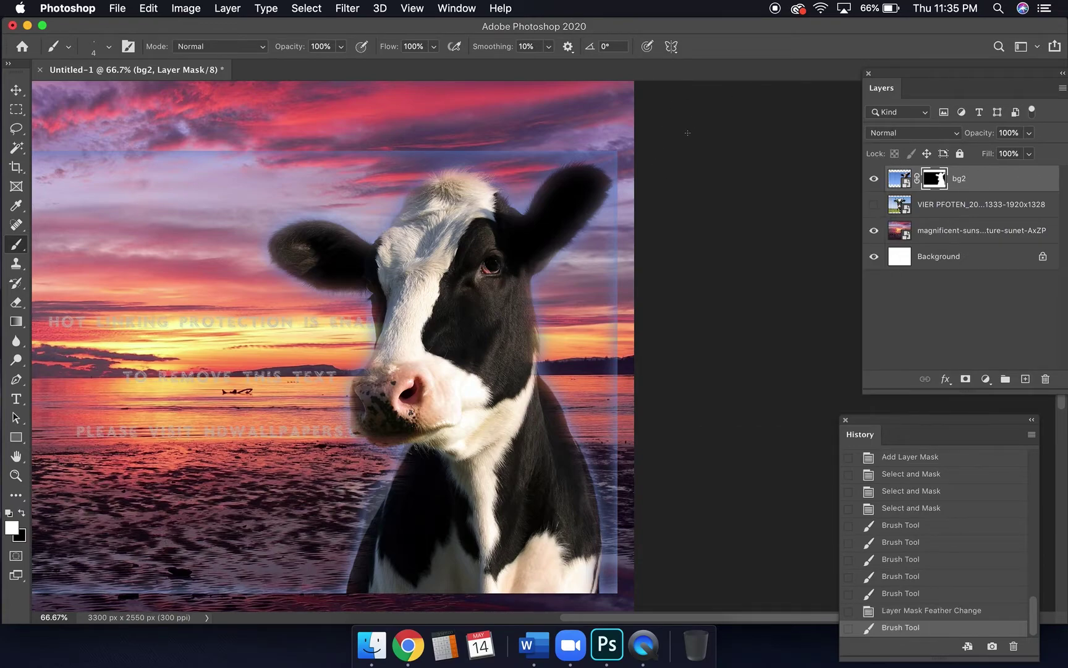
Paint black with a soft 175 px brush on the bg2 mask over the leftover blue along the photo's outer edges
{"action": "left_click", "coordinate": [935, 179]}
{"action": "right_click", "coordinate": [18, 249]}
{"action": "left_click", "coordinate": [77, 243]}
{"action": "key", "text": "bracketright"}
{"action": "key", "text": "bracketright"}
{"action": "key", "text": "bracketright"}
{"action": "key", "text": "bracketright"}
{"action": "key", "text": "bracketright"}
{"action": "key", "text": "bracketright"}
{"action": "key", "text": "bracketright"}
{"action": "key", "text": "bracketright"}
{"action": "key", "text": "bracketright"}
{"action": "left_click", "coordinate": [21, 512]}
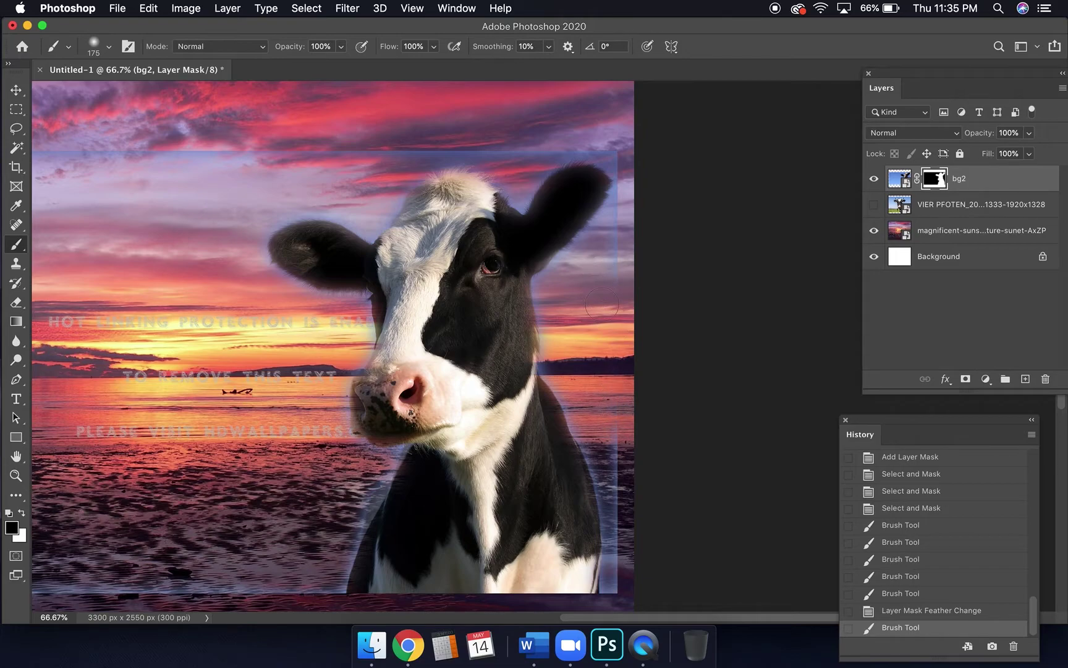
{"action": "mouse_move", "coordinate": [630, 430]}
{"action": "left_mouse_down"}
{"action": "mouse_move", "coordinate": [651, 517]}
{"action": "mouse_move", "coordinate": [621, 458]}
{"action": "mouse_move", "coordinate": [636, 587]}
{"action": "mouse_move", "coordinate": [641, 488]}
{"action": "left_mouse_up"}
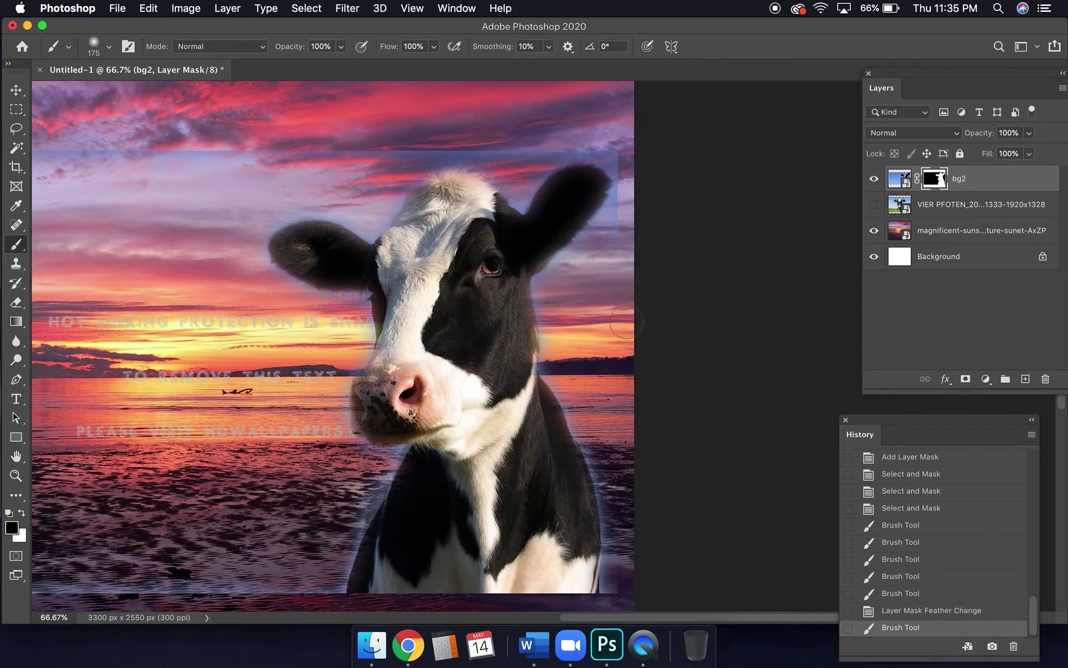
{"action": "left_click_drag", "start_coordinate": [627, 217], "coordinate": [625, 159]}
{"action": "mouse_move", "coordinate": [479, 137]}
{"action": "left_mouse_down"}
{"action": "mouse_move", "coordinate": [253, 171]}
{"action": "mouse_move", "coordinate": [236, 148]}
{"action": "mouse_move", "coordinate": [214, 155]}
{"action": "left_mouse_up"}
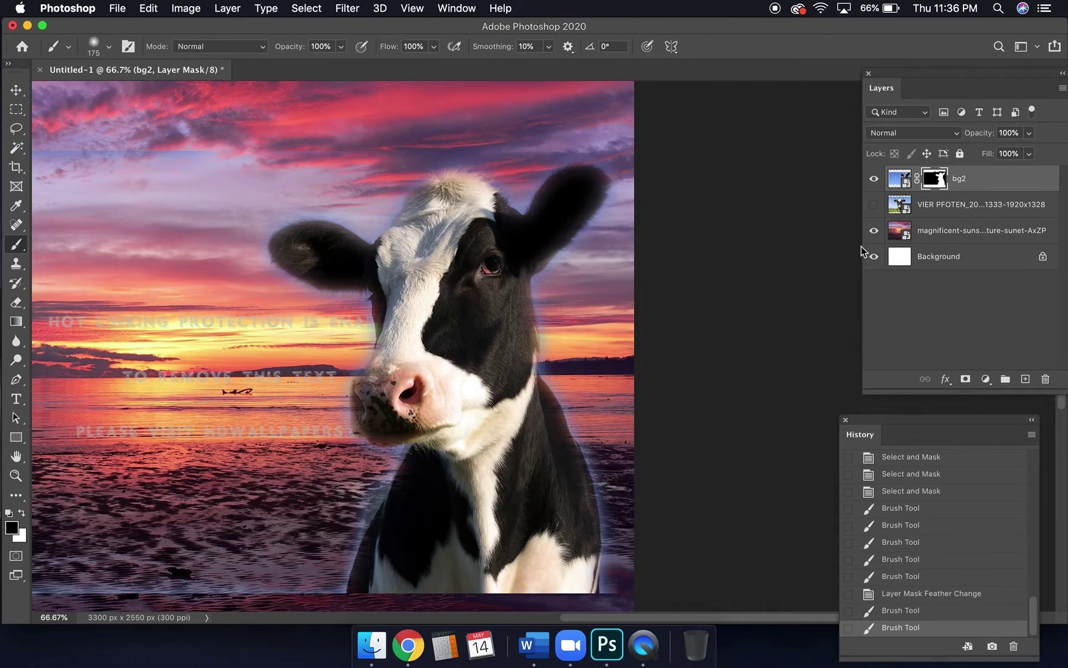
Hide the sunset layer and select everything outside a loose lasso outline drawn around the cow
{"action": "left_click", "coordinate": [873, 233]}
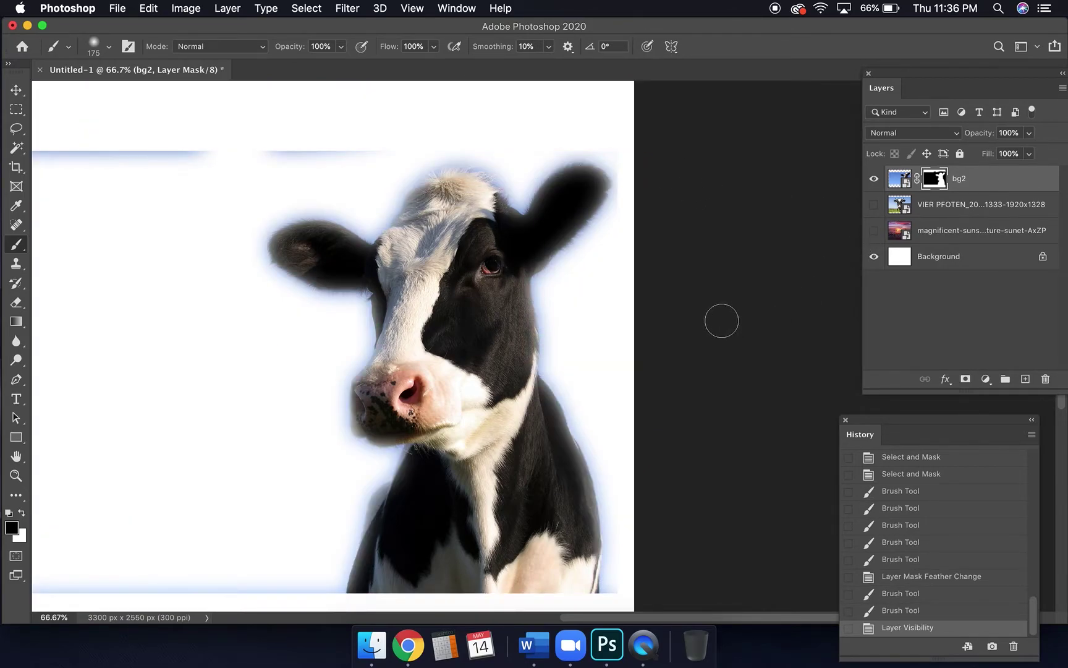
{"action": "scroll", "coordinate": [721, 320], "scroll_direction": "down", "scroll_amount": 2}
{"action": "scroll", "coordinate": [721, 320], "scroll_direction": "left", "scroll_amount": 2}
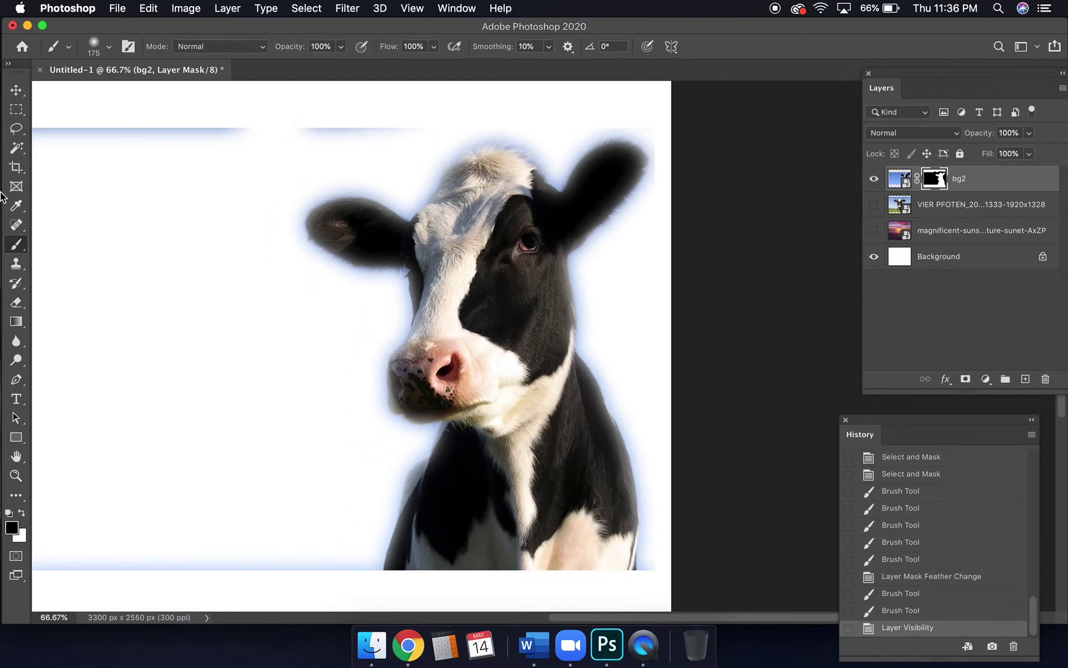
{"action": "left_click", "coordinate": [16, 128]}
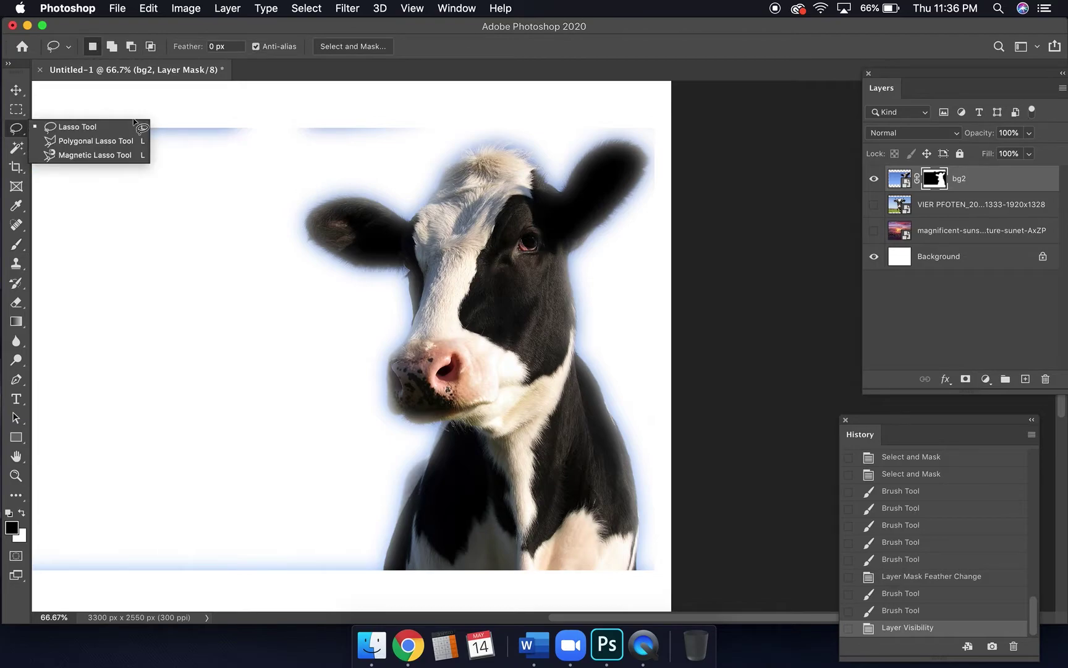
{"action": "left_click", "coordinate": [117, 130]}
{"action": "mouse_move", "coordinate": [416, 186]}
{"action": "left_mouse_down"}
{"action": "mouse_move", "coordinate": [337, 171]}
{"action": "mouse_move", "coordinate": [293, 190]}
{"action": "mouse_move", "coordinate": [298, 260]}
{"action": "mouse_move", "coordinate": [376, 378]}
{"action": "mouse_move", "coordinate": [364, 399]}
{"action": "mouse_move", "coordinate": [355, 499]}
{"action": "mouse_move", "coordinate": [374, 596]}
{"action": "mouse_move", "coordinate": [636, 585]}
{"action": "mouse_move", "coordinate": [657, 572]}
{"action": "mouse_move", "coordinate": [659, 509]}
{"action": "mouse_move", "coordinate": [607, 379]}
{"action": "mouse_move", "coordinate": [595, 298]}
{"action": "mouse_move", "coordinate": [652, 183]}
{"action": "mouse_move", "coordinate": [648, 144]}
{"action": "mouse_move", "coordinate": [497, 137]}
{"action": "mouse_move", "coordinate": [445, 147]}
{"action": "mouse_move", "coordinate": [415, 187]}
{"action": "left_mouse_up"}
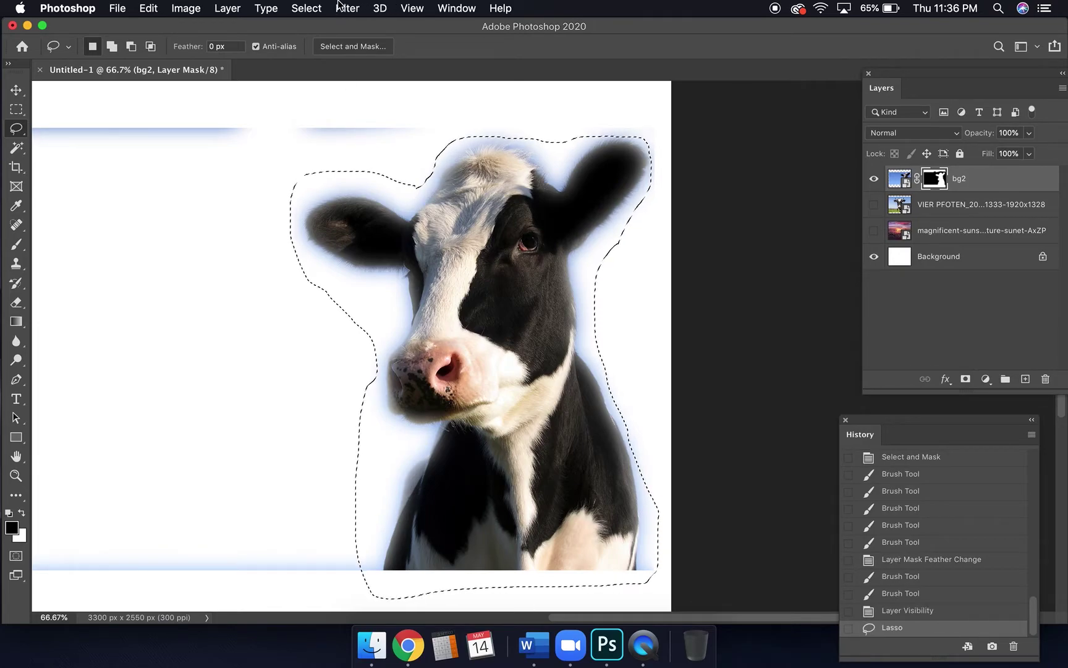
{"action": "left_click", "coordinate": [297, 6]}
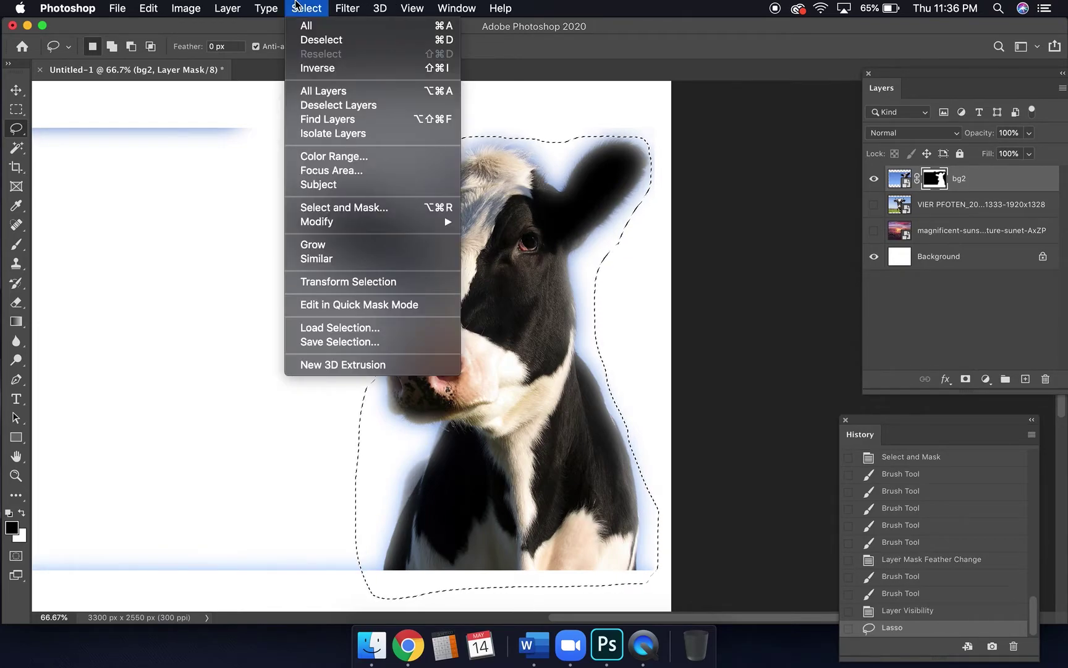
{"action": "left_click", "coordinate": [324, 72]}
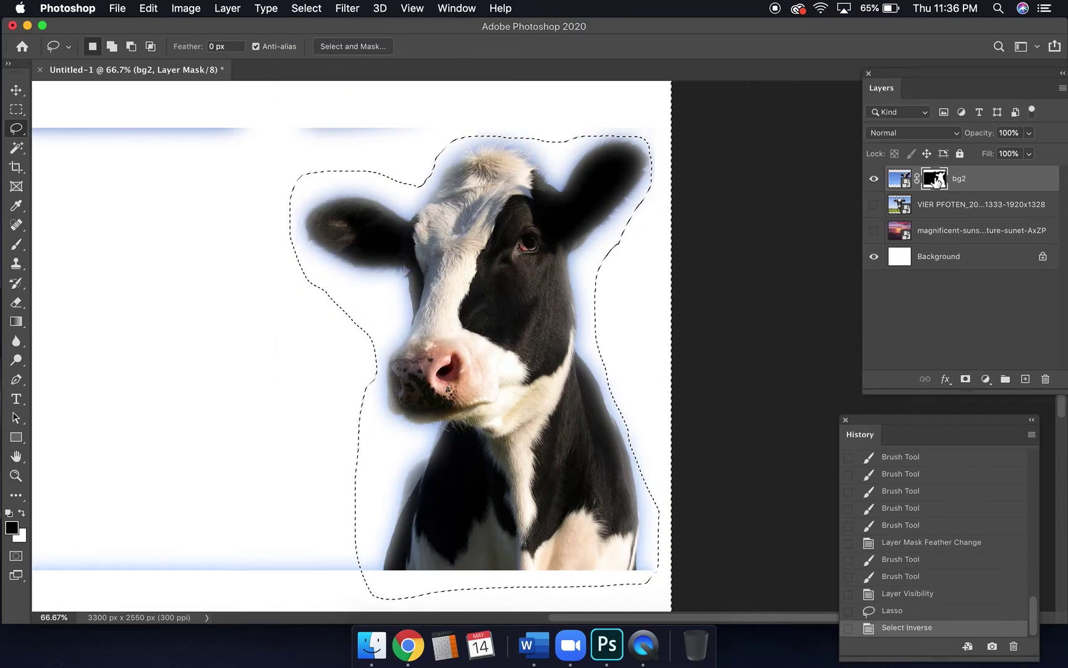
Fill the selected area of the bg2 layer mask with Content-Aware contents at 100% opacity, and deselect
{"action": "left_click", "coordinate": [899, 183]}
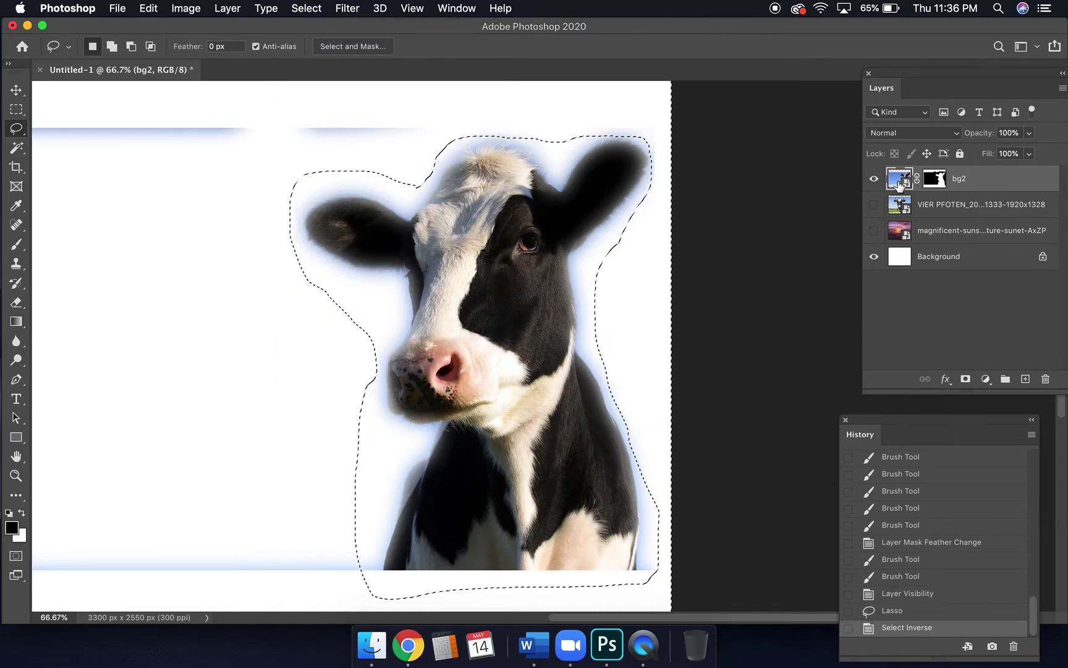
{"action": "left_click", "coordinate": [936, 179]}
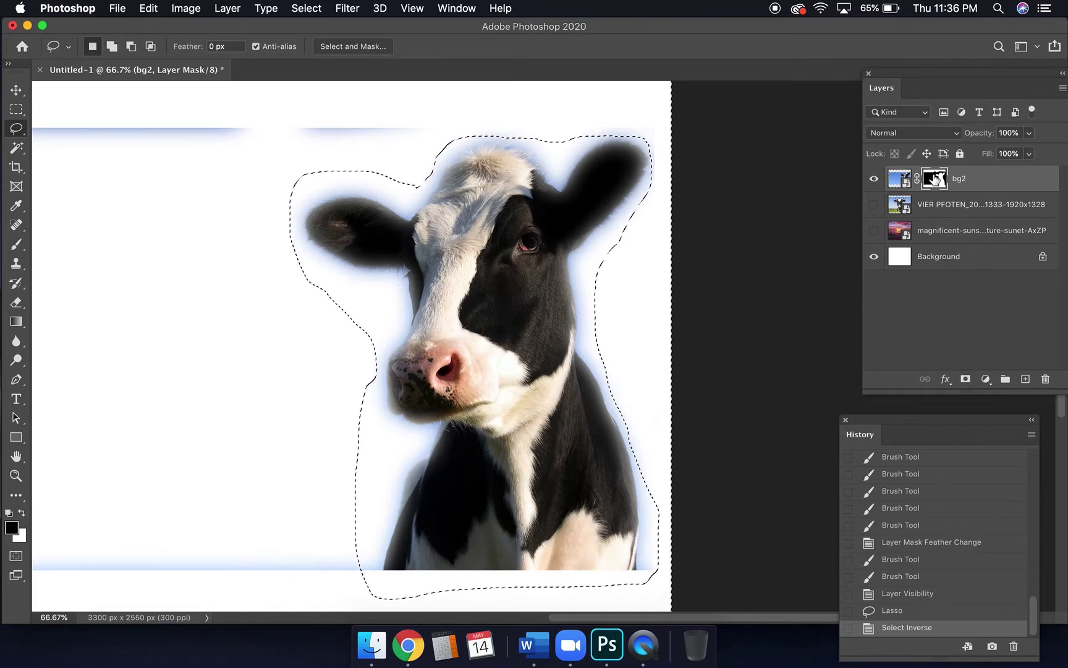
{"action": "left_click", "coordinate": [905, 180]}
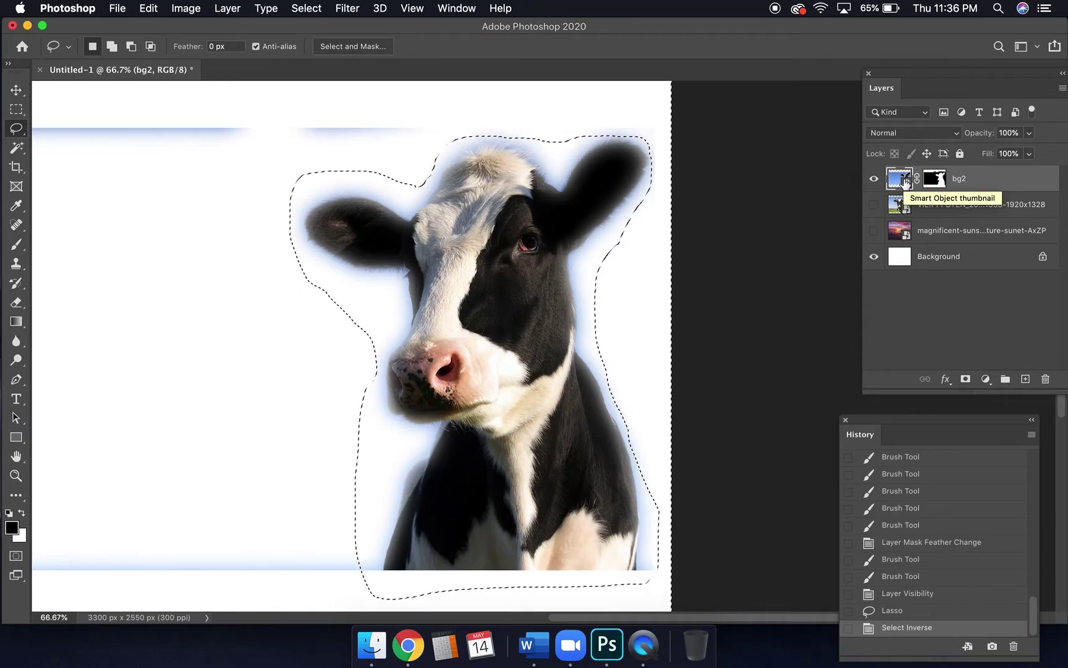
{"action": "left_click", "coordinate": [937, 180]}
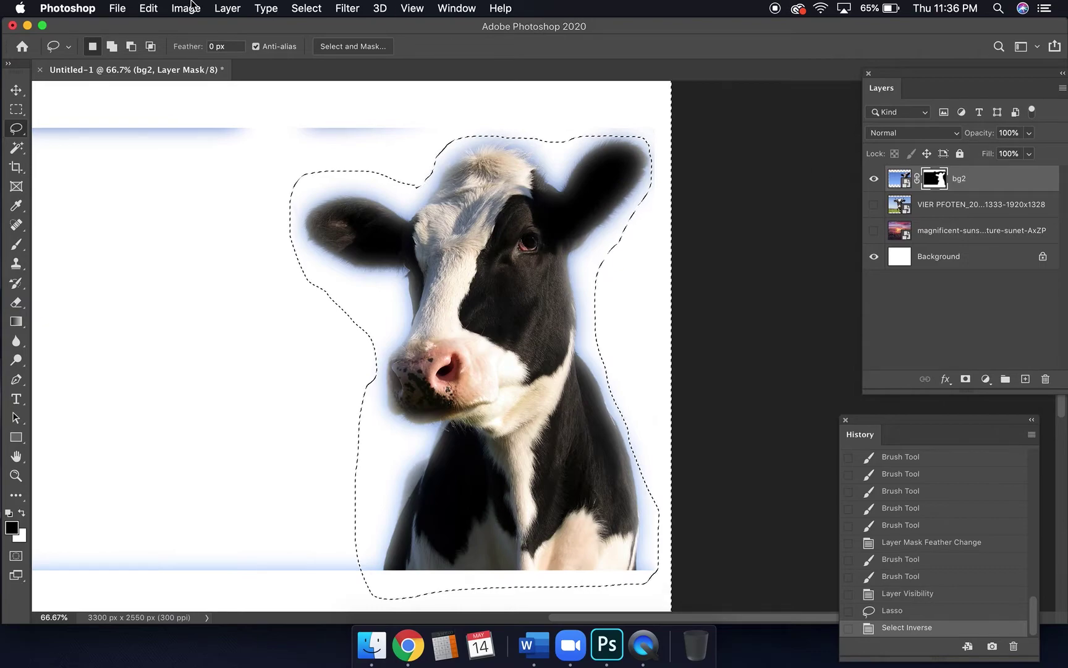
{"action": "left_click", "coordinate": [154, 7]}
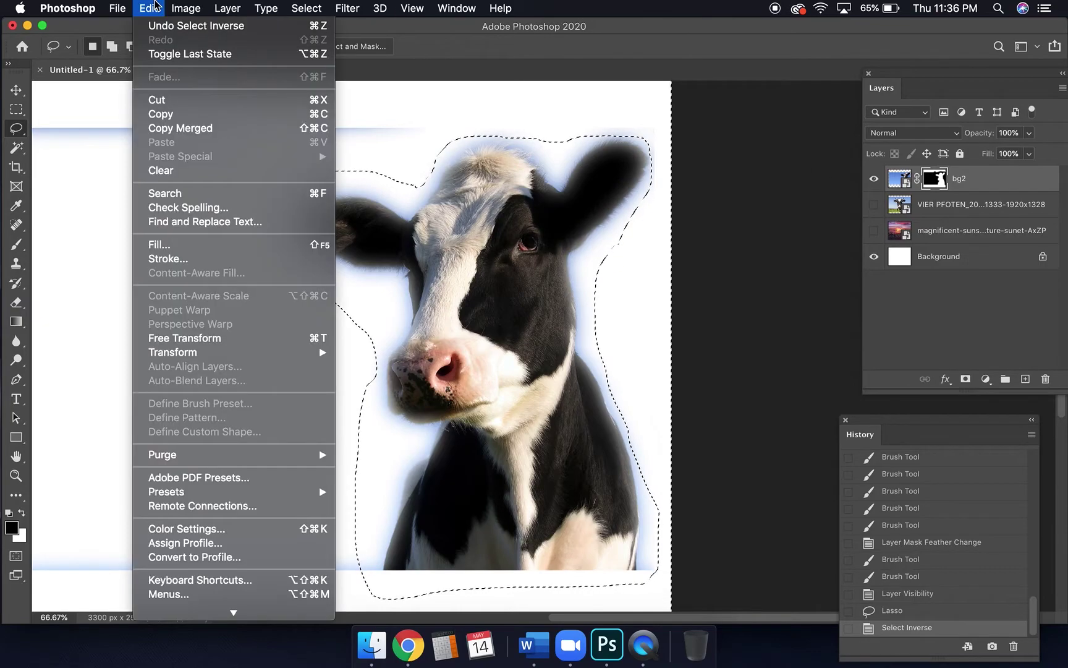
{"action": "left_click", "coordinate": [173, 245]}
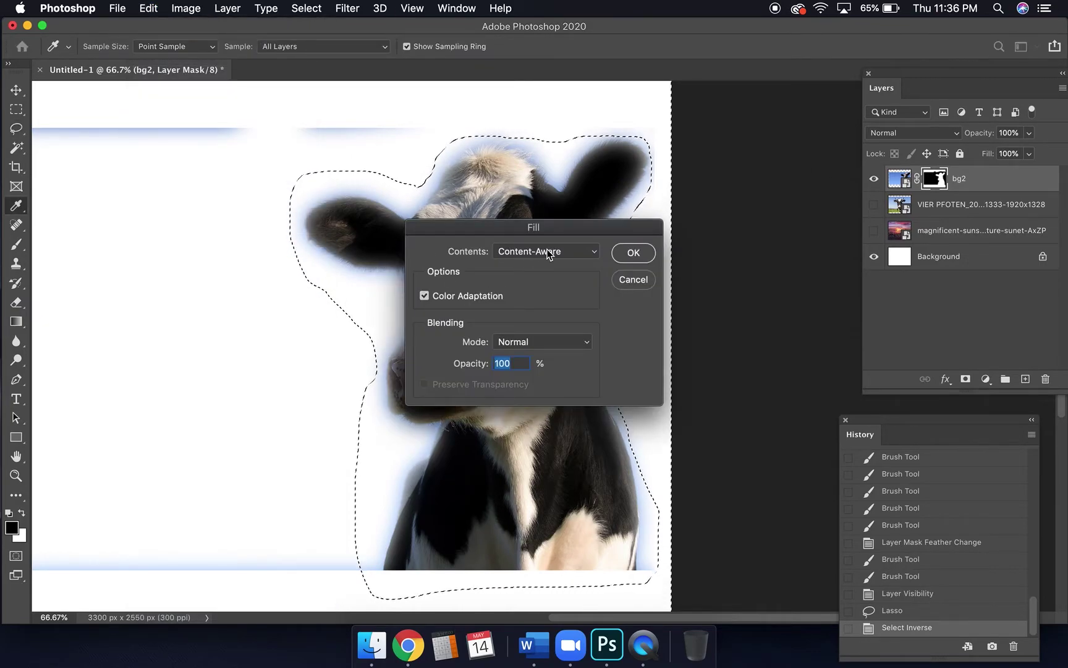
{"action": "left_click", "coordinate": [548, 254]}
{"action": "left_click", "coordinate": [542, 295]}
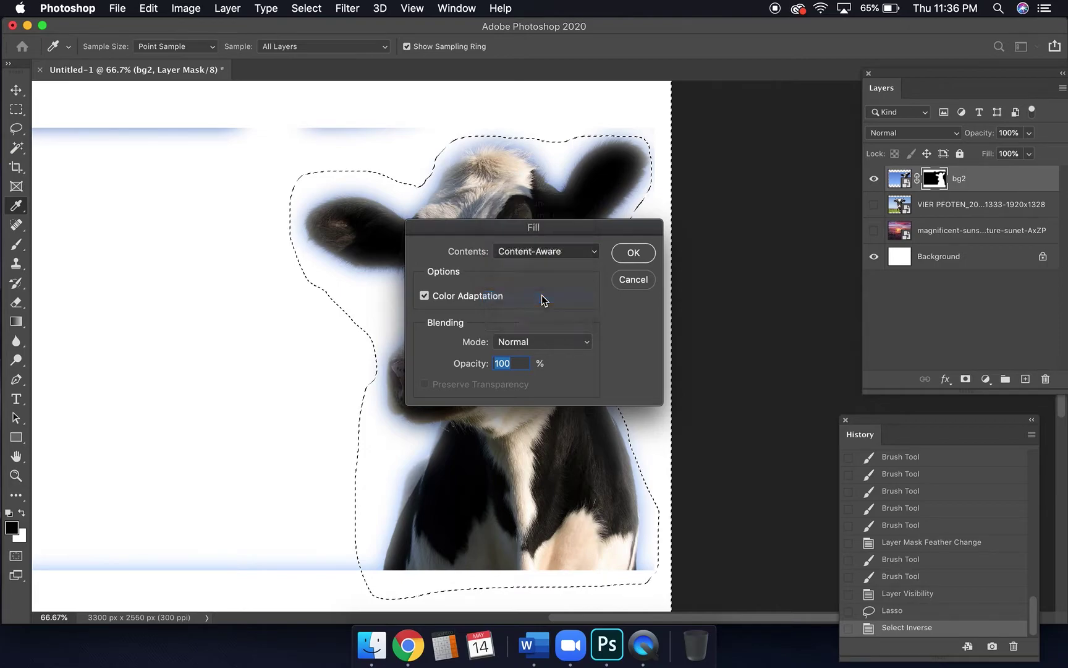
{"action": "left_click", "coordinate": [634, 254]}
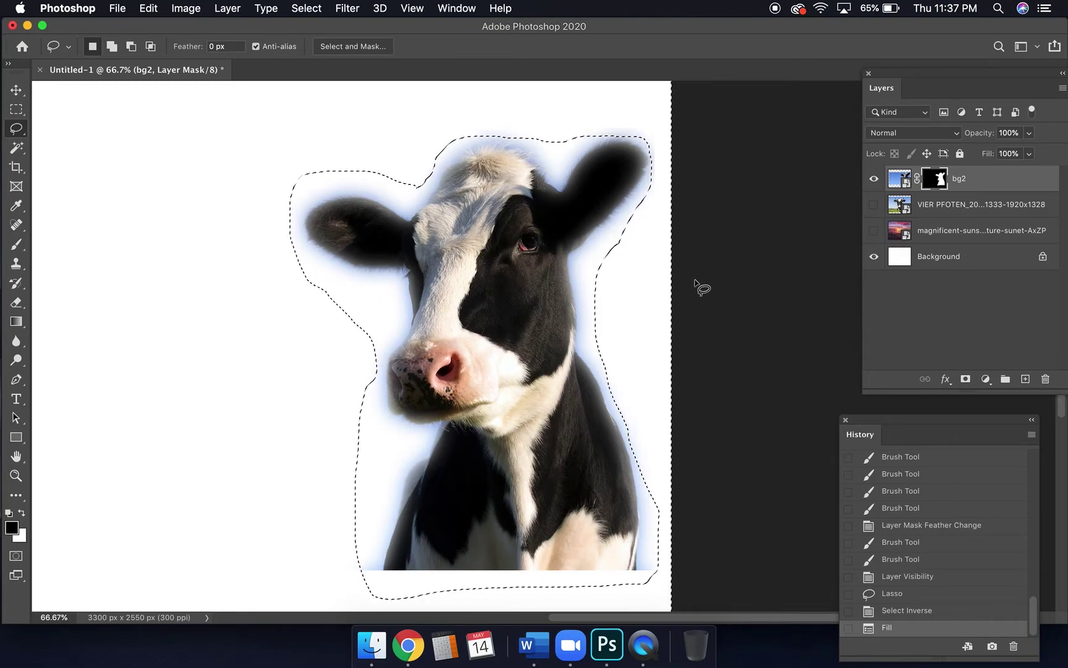
{"action": "key", "text": "super+d"}
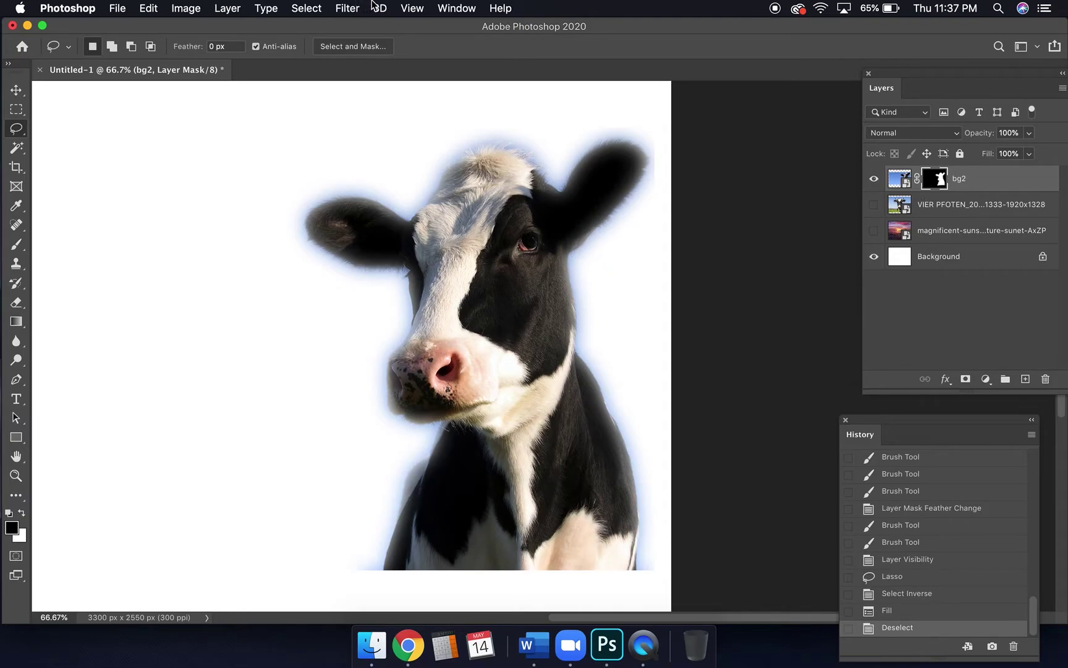
Show the bg2 layer mask's properties and try a density of 36% before restoring it to 100%
{"action": "left_click", "coordinate": [456, 8]}
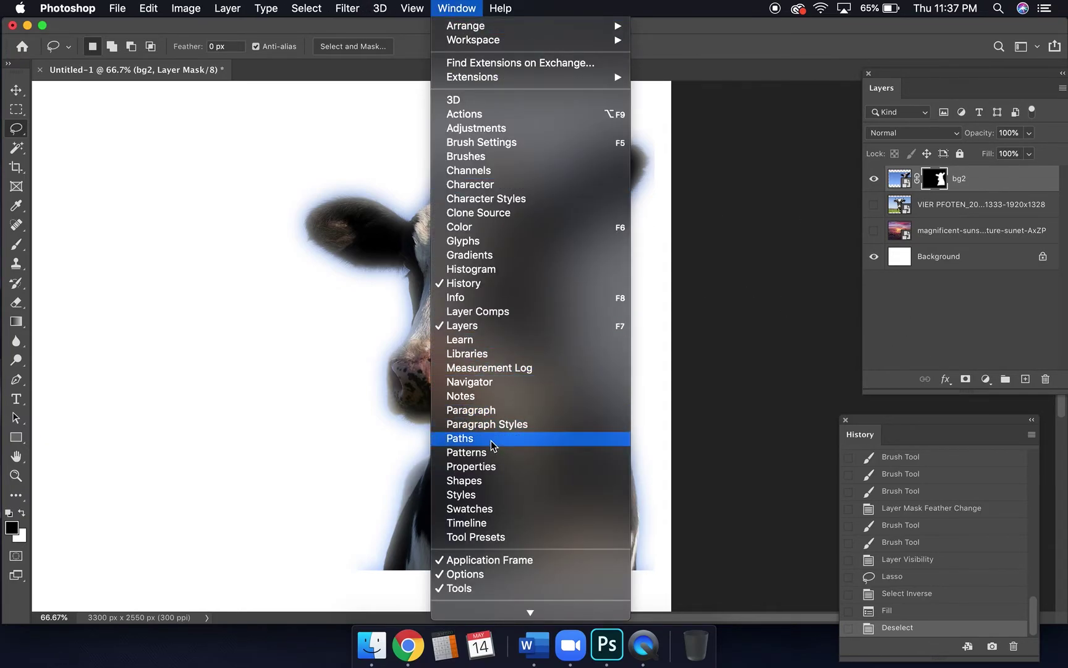
{"action": "left_click", "coordinate": [489, 467]}
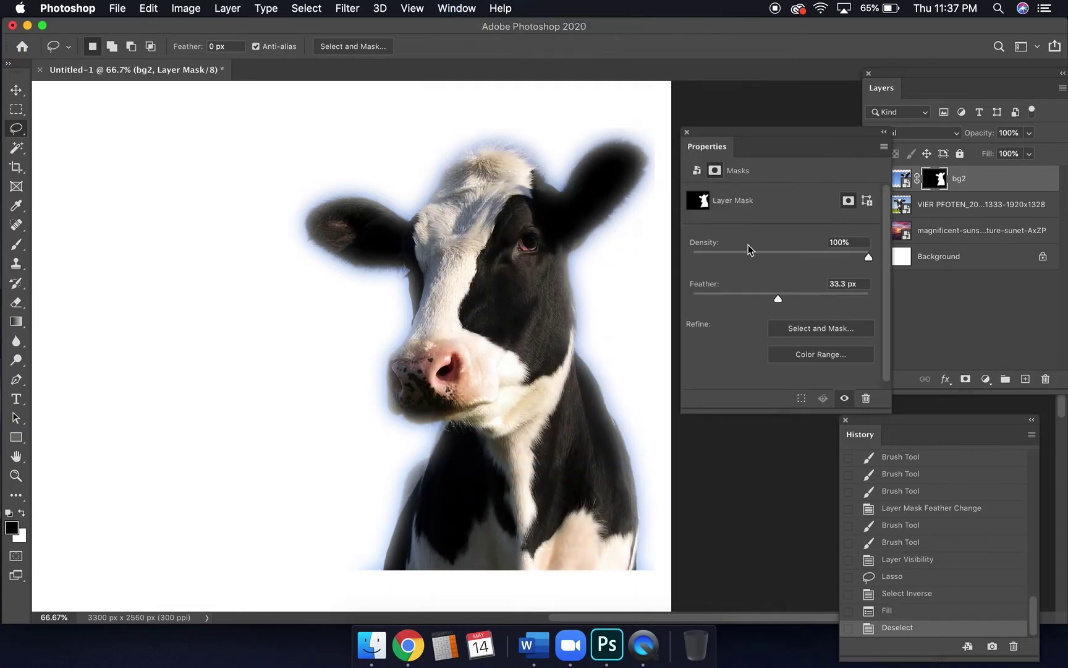
{"action": "left_click_drag", "start_coordinate": [858, 261], "coordinate": [759, 271]}
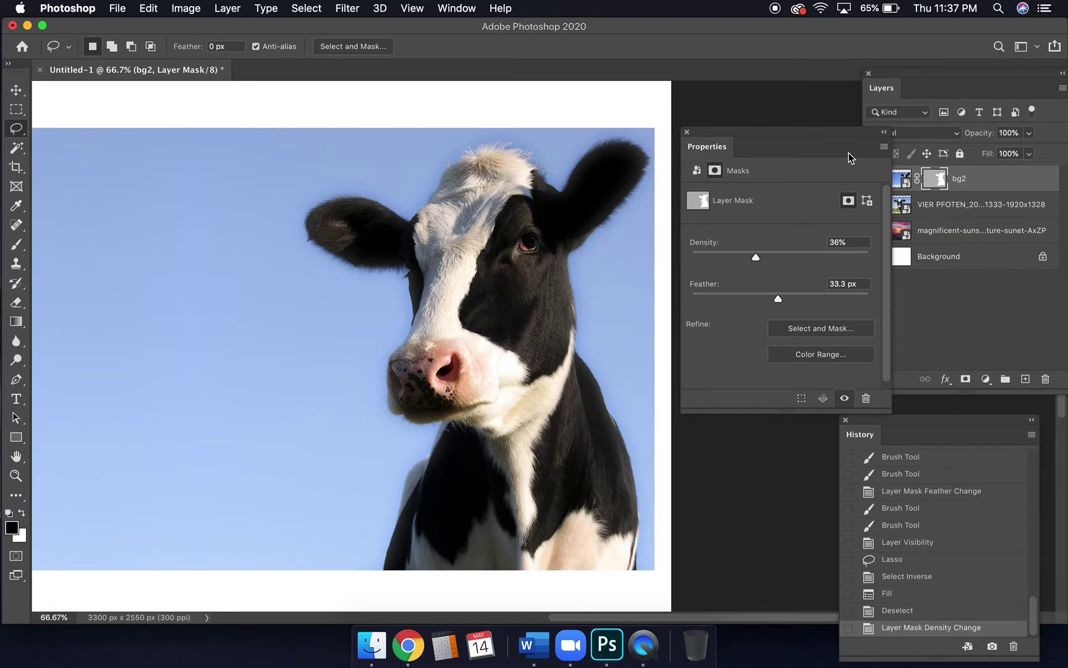
{"action": "right_click", "coordinate": [938, 179]}
{"action": "left_click", "coordinate": [731, 261]}
{"action": "left_click_drag", "start_coordinate": [756, 257], "coordinate": [846, 245]}
{"action": "double_click", "coordinate": [848, 241]}
{"action": "type", "text": "100"}
{"action": "key", "text": "Return"}
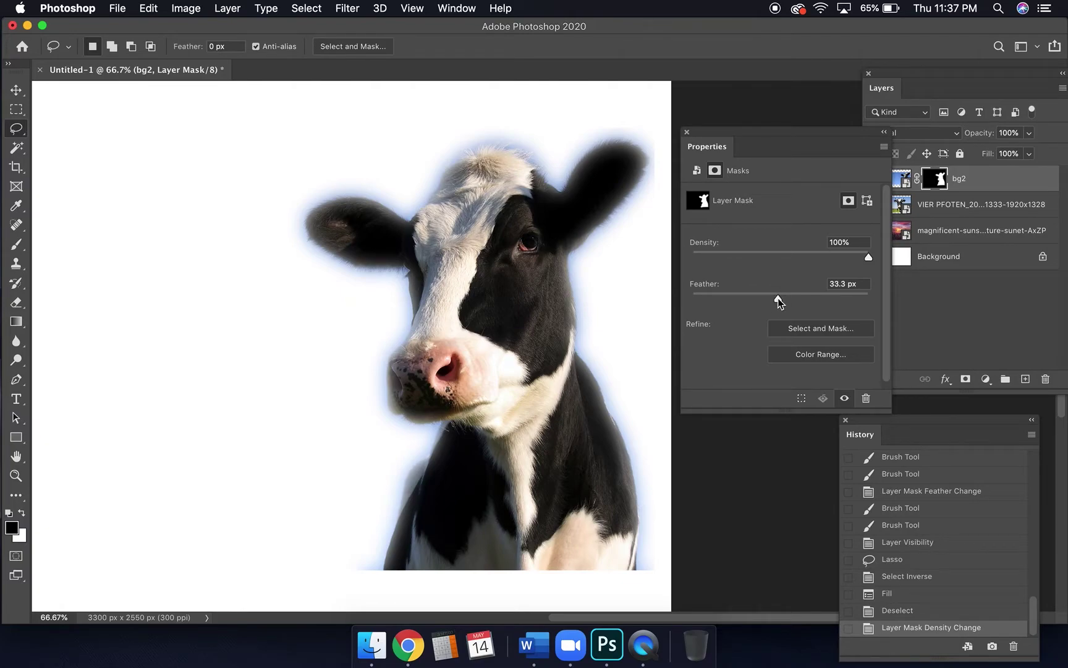
Set the bg2 layer mask's feather to 2.5 px and check the cow's ear and head edges at 200%
{"action": "left_click_drag", "start_coordinate": [734, 300], "coordinate": [731, 302]}
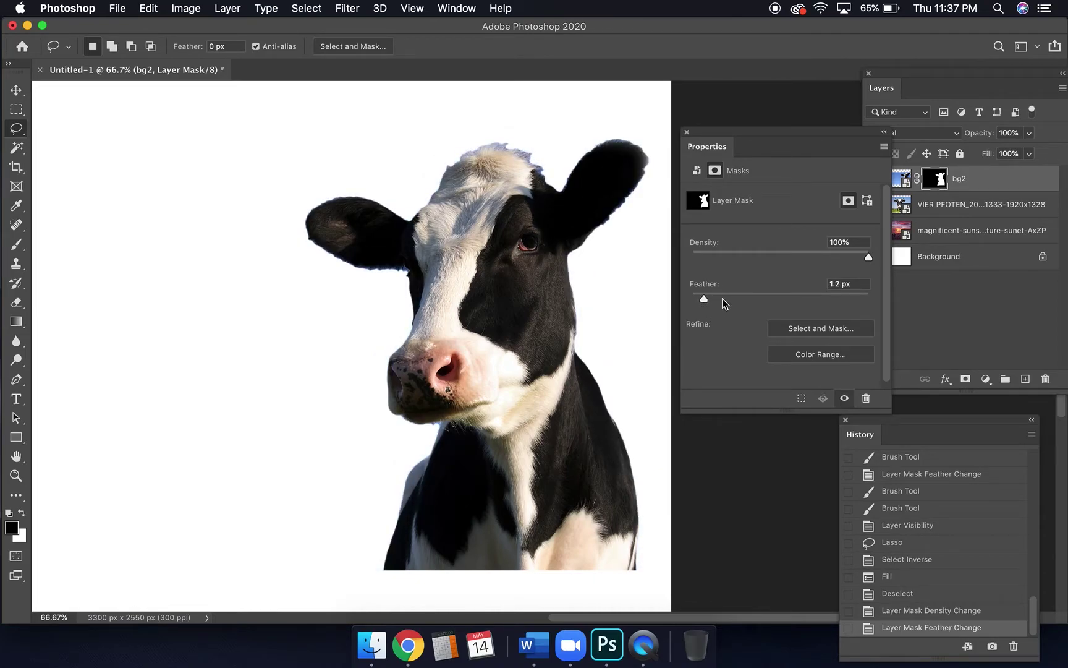
{"action": "left_click_drag", "start_coordinate": [721, 298], "coordinate": [702, 297]}
{"action": "key", "text": "super+equal"}
{"action": "key", "text": "super+equal"}
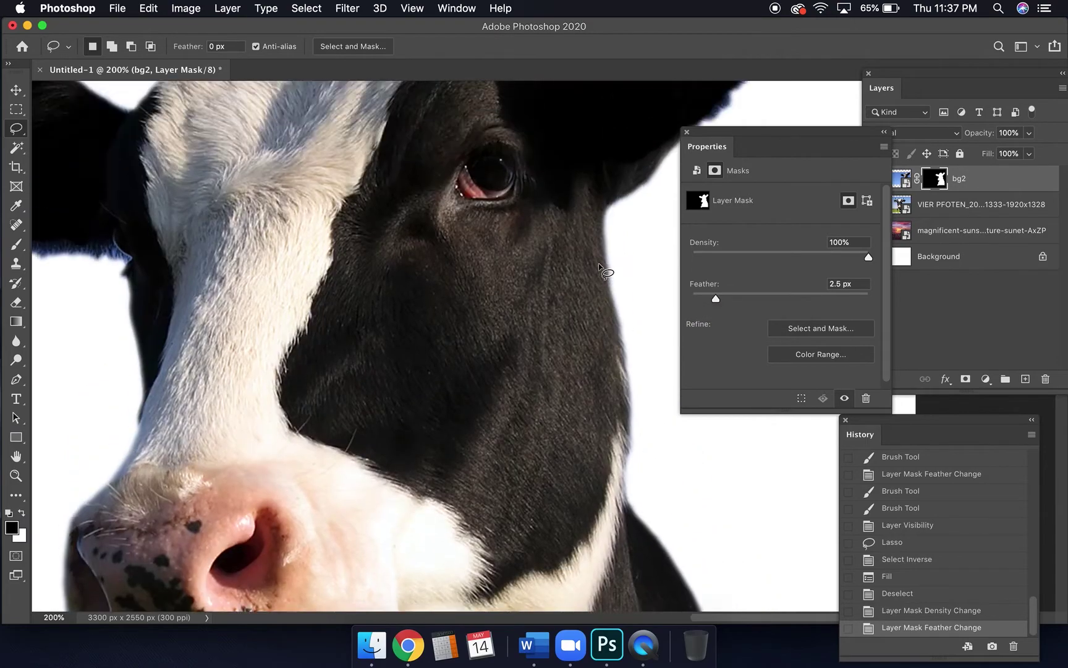
{"action": "scroll", "coordinate": [599, 267], "scroll_direction": "up", "scroll_amount": 10}
{"action": "scroll", "coordinate": [604, 269], "scroll_direction": "right", "scroll_amount": 5}
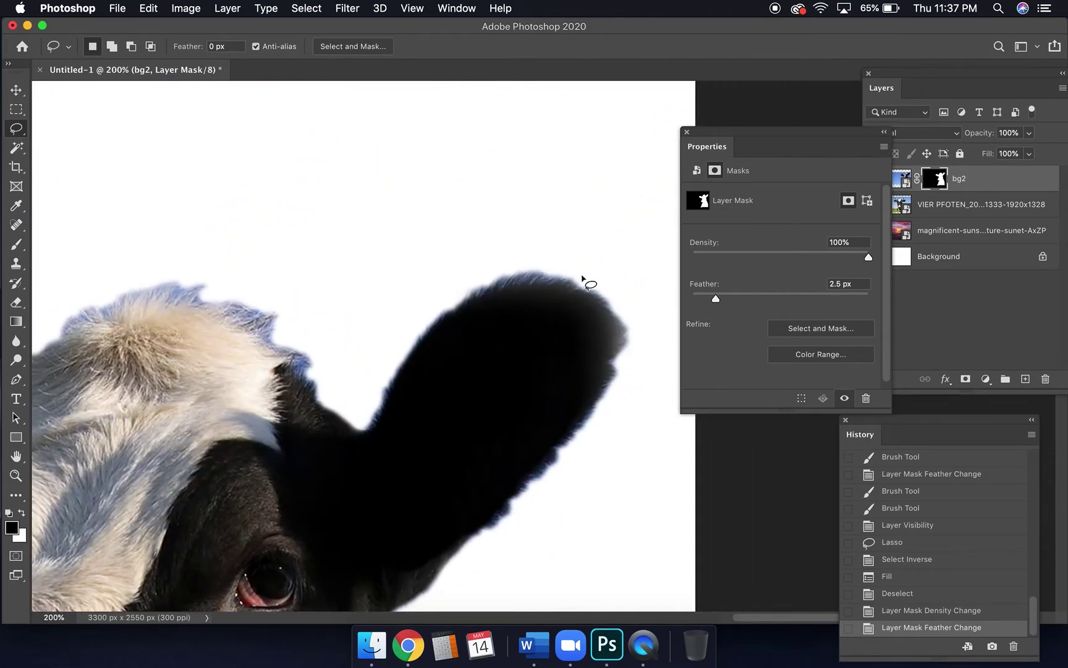
{"action": "scroll", "coordinate": [549, 312], "scroll_direction": "left", "scroll_amount": 10}
{"action": "scroll", "coordinate": [550, 309], "scroll_direction": "down", "scroll_amount": 3}
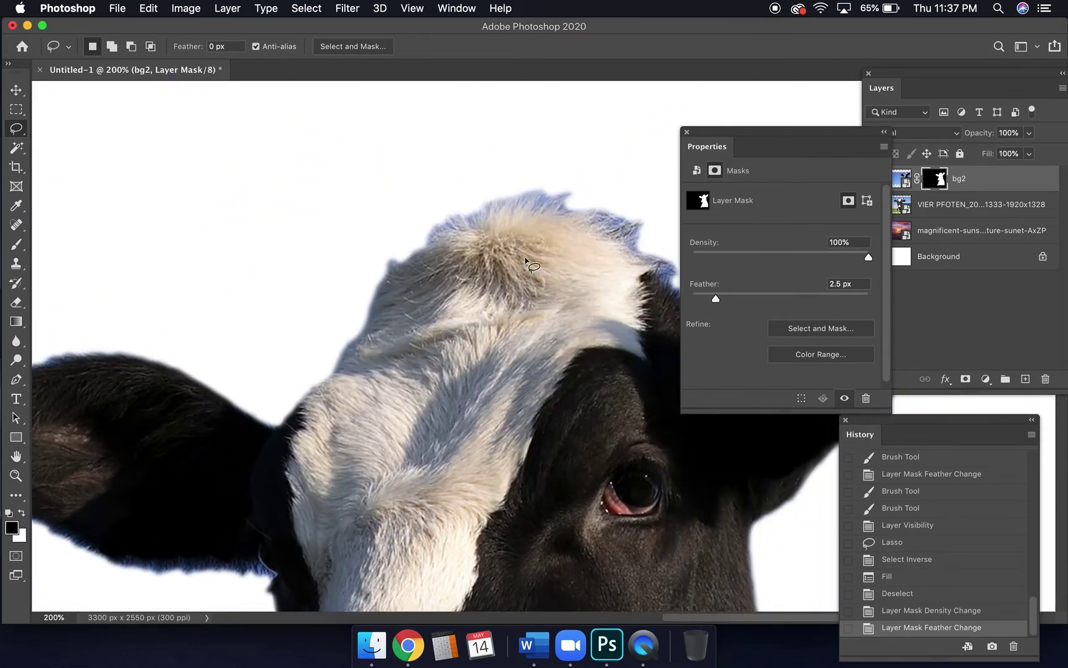
{"action": "scroll", "coordinate": [560, 210], "scroll_direction": "right", "scroll_amount": 6}
{"action": "scroll", "coordinate": [560, 210], "scroll_direction": "down", "scroll_amount": 3}
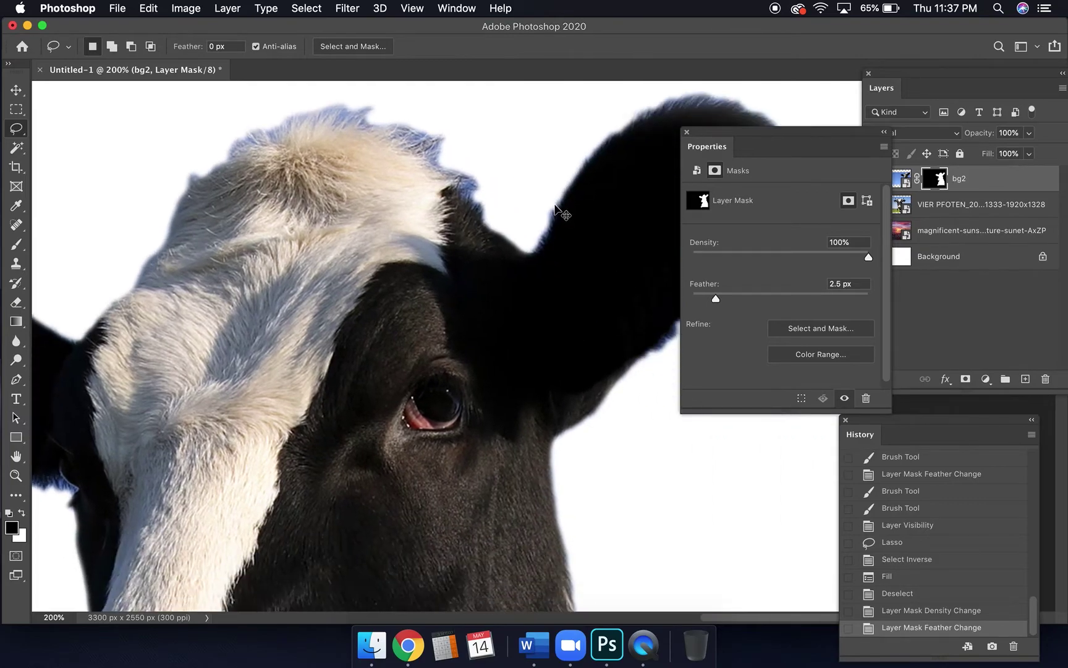
{"action": "scroll", "coordinate": [560, 210], "scroll_direction": "down", "scroll_amount": 3}
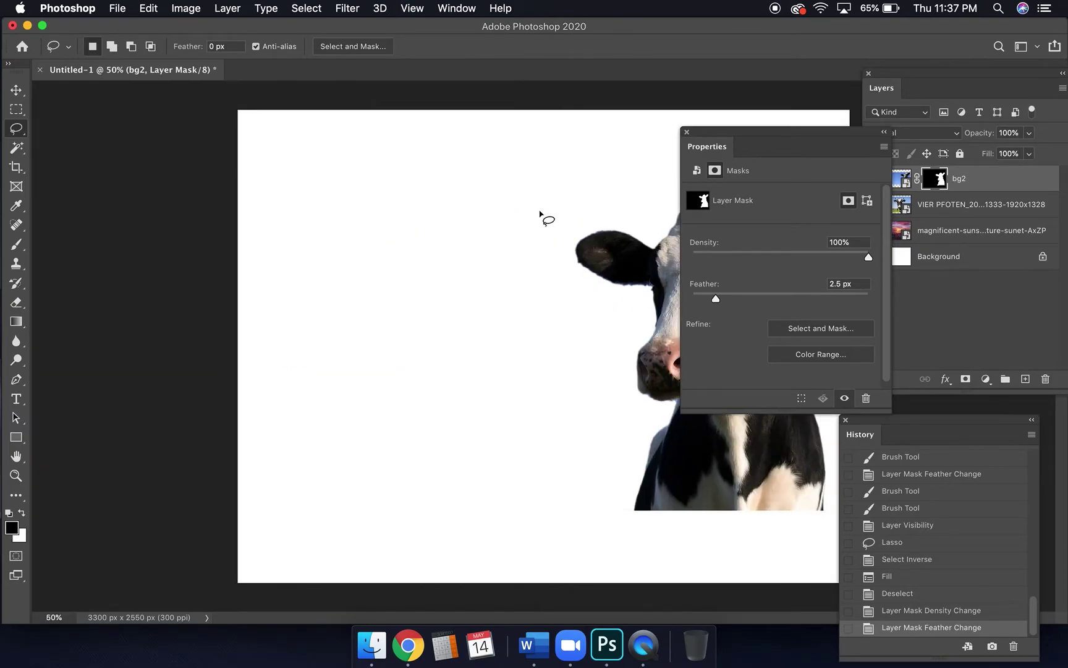
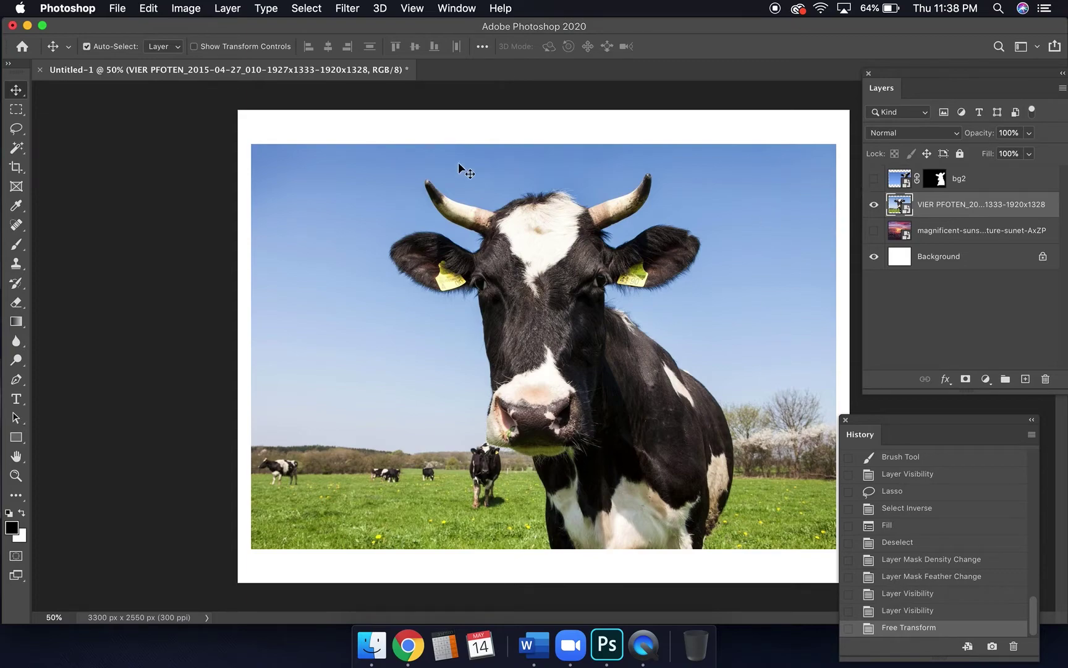
Select the blue sky around the horned cow with the Quick Selection tool, covering both sides and the area above its head
{"action": "left_click", "coordinate": [17, 129]}
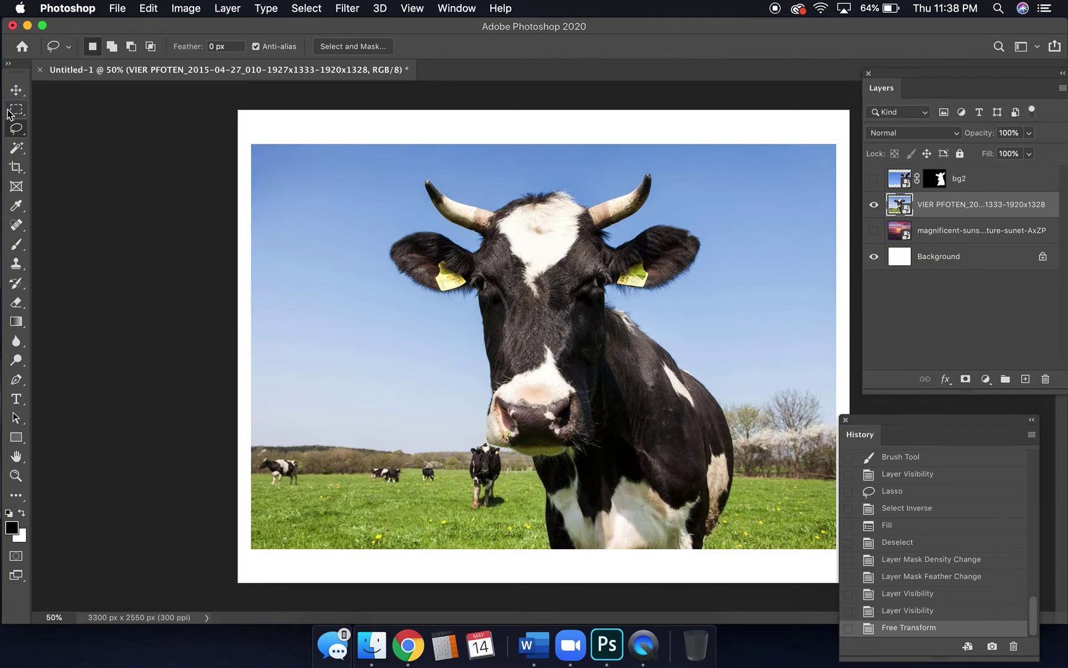
{"action": "left_click", "coordinate": [17, 149]}
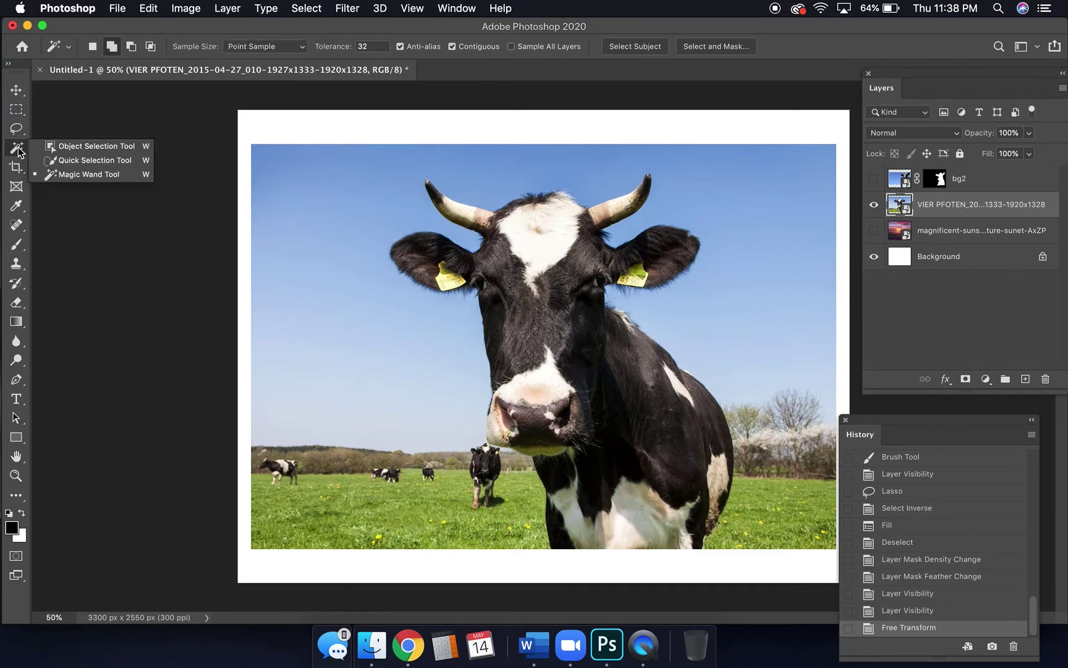
{"action": "left_click", "coordinate": [71, 161]}
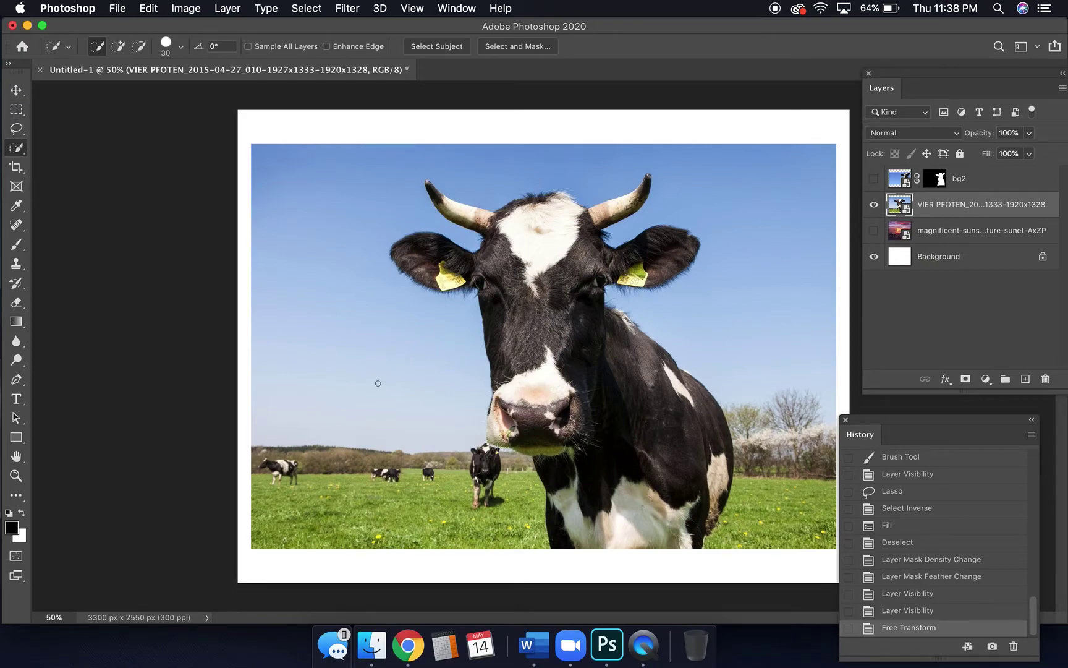
{"action": "mouse_move", "coordinate": [397, 388]}
{"action": "left_mouse_down"}
{"action": "mouse_move", "coordinate": [419, 374]}
{"action": "mouse_move", "coordinate": [437, 402]}
{"action": "mouse_move", "coordinate": [414, 378]}
{"action": "left_mouse_up"}
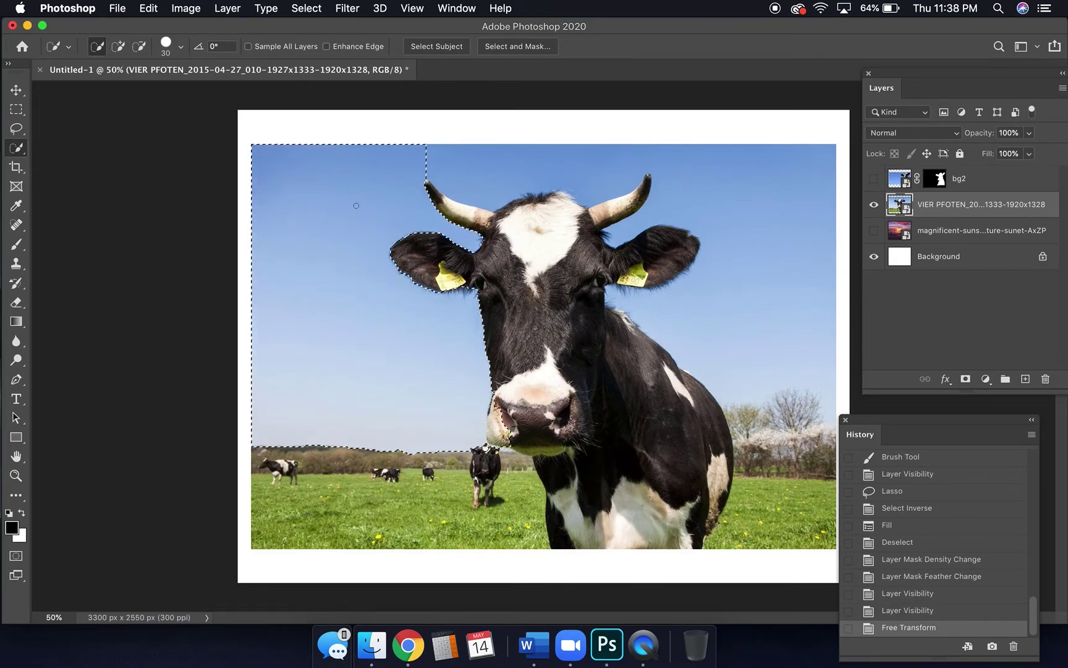
{"action": "left_click_drag", "start_coordinate": [532, 154], "coordinate": [579, 157]}
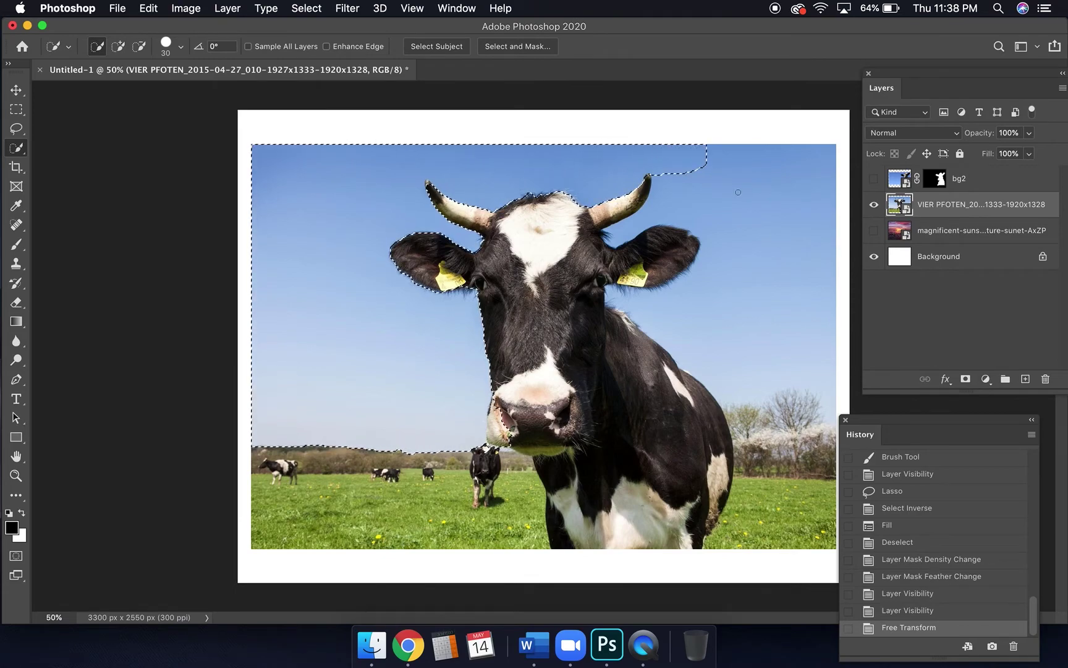
{"action": "left_click_drag", "start_coordinate": [742, 198], "coordinate": [764, 257]}
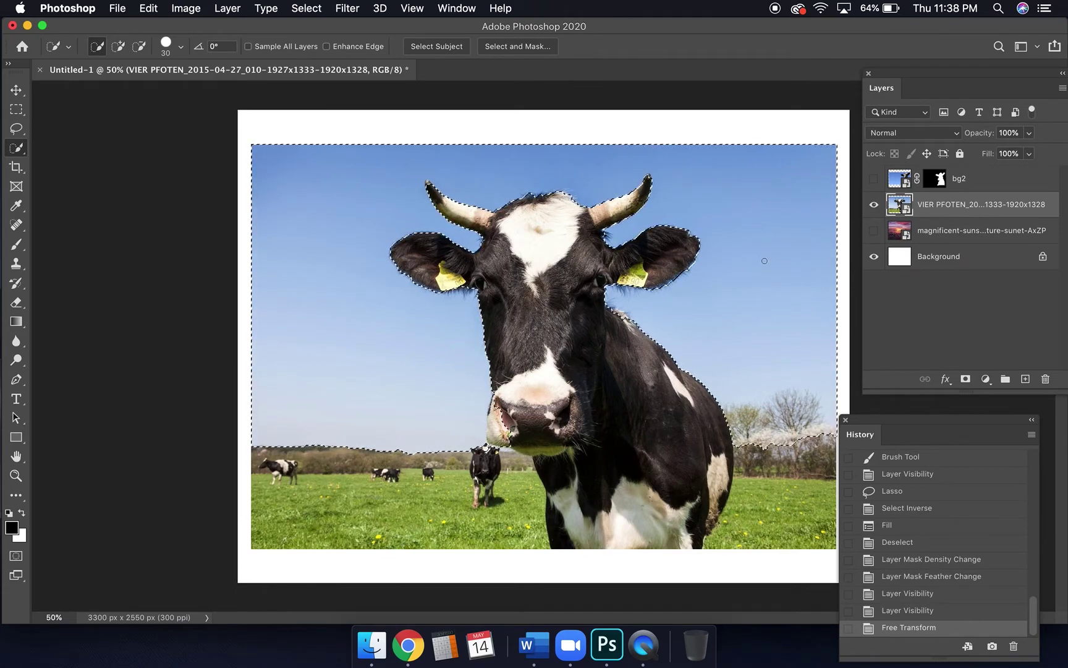
{"action": "left_click_drag", "start_coordinate": [781, 381], "coordinate": [777, 377]}
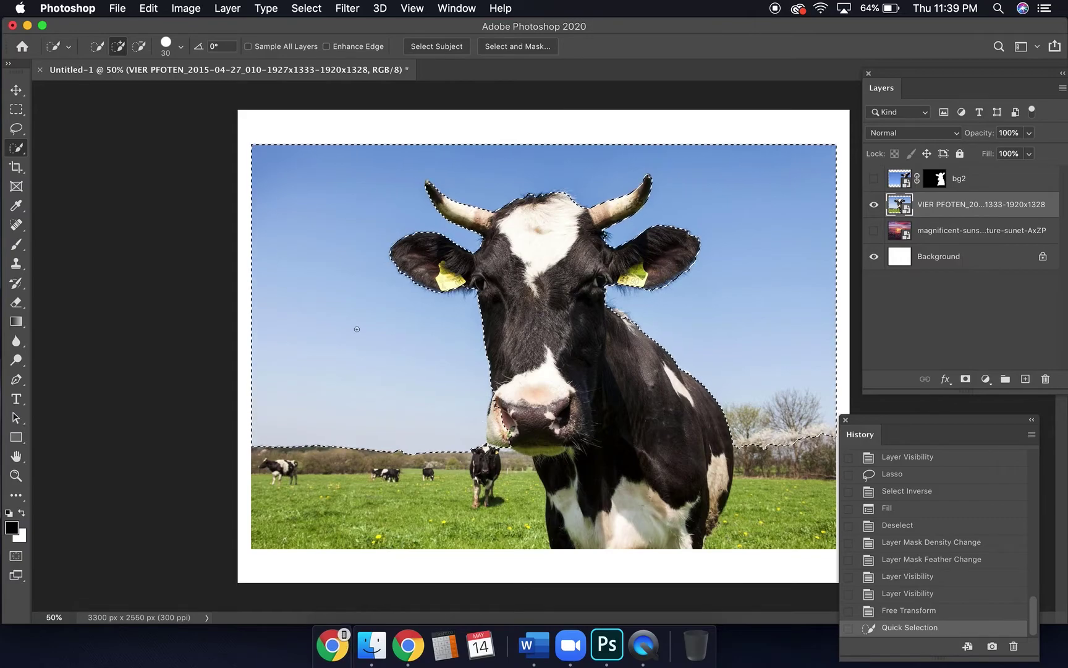
Invert the sky selection and add it as a layer mask on the horned cow layer
{"action": "left_click", "coordinate": [308, 7]}
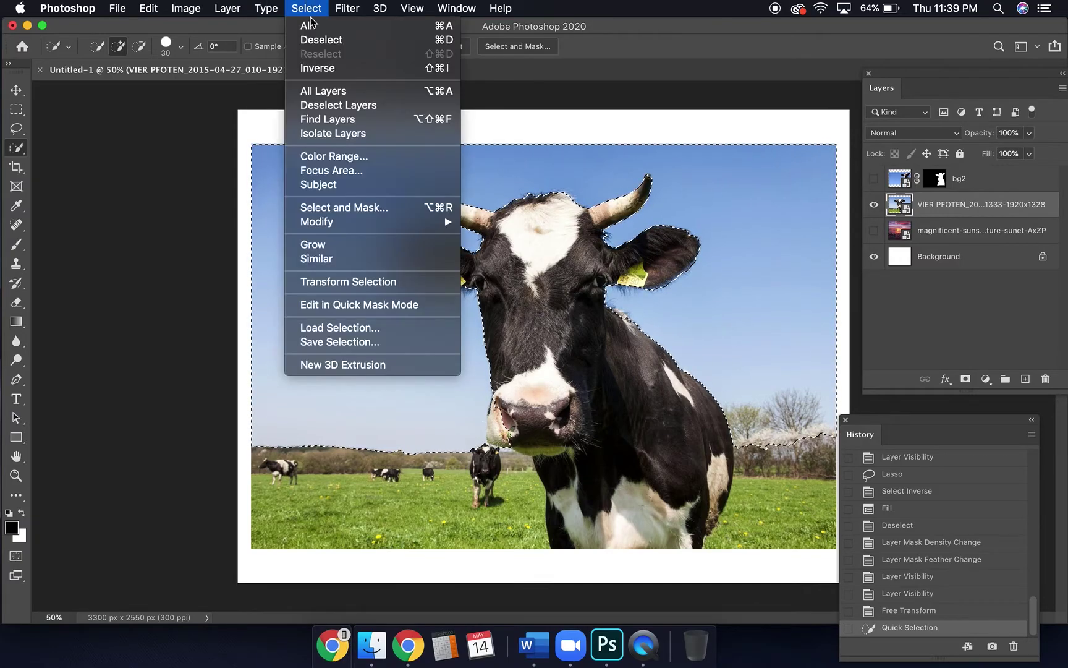
{"action": "left_click", "coordinate": [333, 68]}
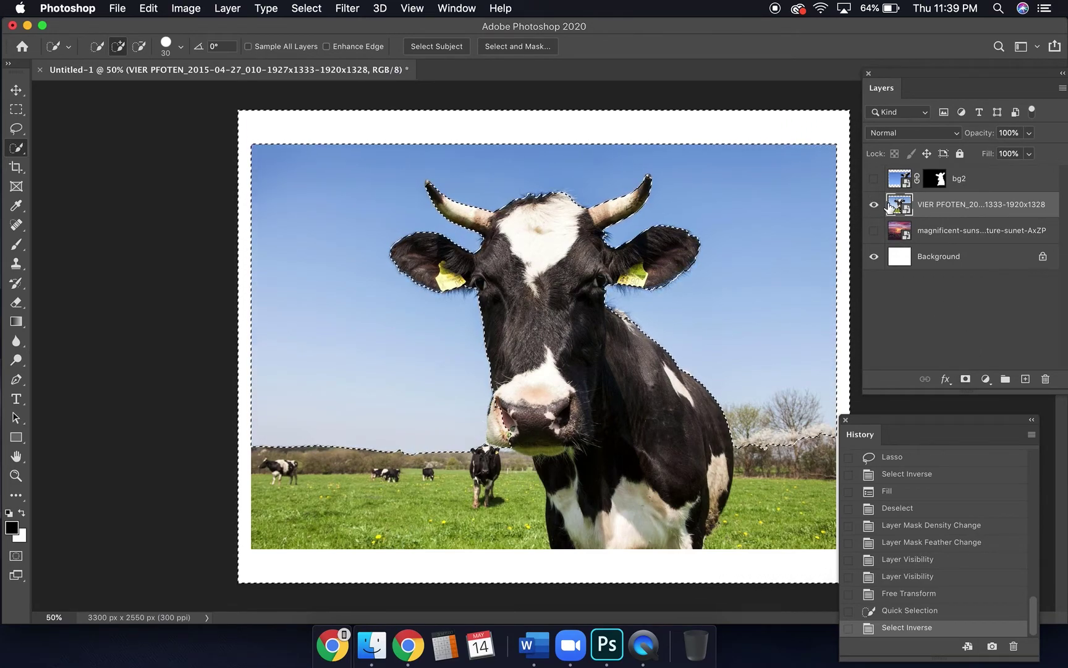
{"action": "left_click", "coordinate": [966, 379]}
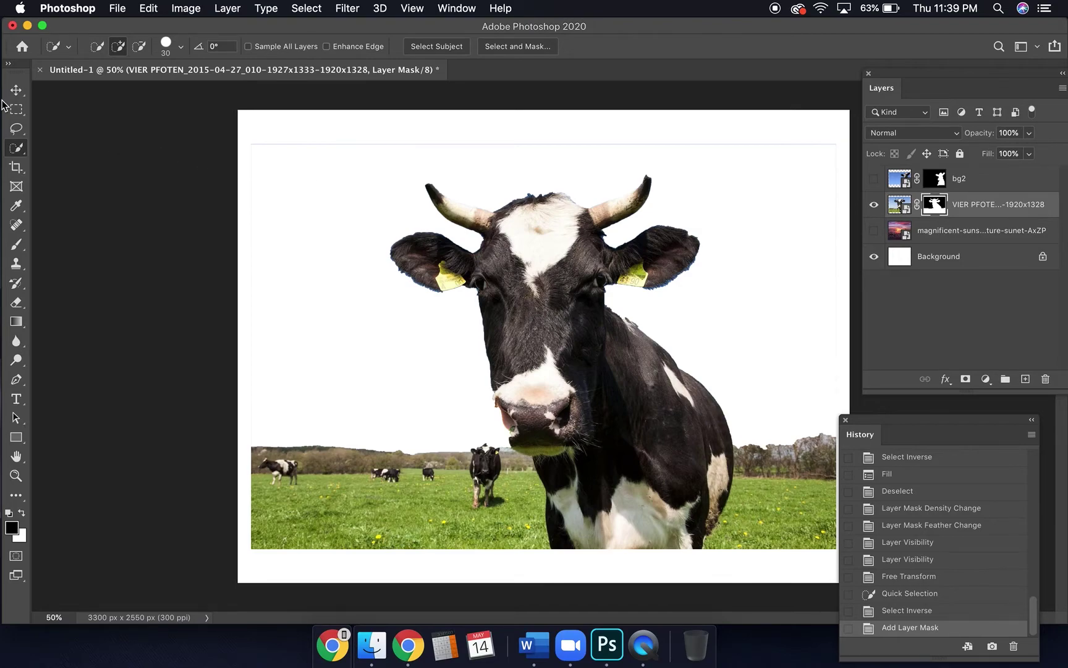
Draw a loose lasso outline around the horned cow and invert it to select everything outside
{"action": "left_click", "coordinate": [16, 128]}
{"action": "mouse_move", "coordinate": [504, 178]}
{"action": "left_mouse_down"}
{"action": "mouse_move", "coordinate": [436, 161]}
{"action": "mouse_move", "coordinate": [404, 181]}
{"action": "mouse_move", "coordinate": [376, 244]}
{"action": "mouse_move", "coordinate": [383, 309]}
{"action": "mouse_move", "coordinate": [503, 446]}
{"action": "mouse_move", "coordinate": [529, 541]}
{"action": "mouse_move", "coordinate": [548, 570]}
{"action": "mouse_move", "coordinate": [653, 572]}
{"action": "mouse_move", "coordinate": [728, 552]}
{"action": "mouse_move", "coordinate": [749, 515]}
{"action": "mouse_move", "coordinate": [758, 434]}
{"action": "mouse_move", "coordinate": [718, 367]}
{"action": "mouse_move", "coordinate": [739, 298]}
{"action": "mouse_move", "coordinate": [717, 220]}
{"action": "mouse_move", "coordinate": [681, 180]}
{"action": "mouse_move", "coordinate": [630, 171]}
{"action": "mouse_move", "coordinate": [625, 160]}
{"action": "mouse_move", "coordinate": [514, 178]}
{"action": "left_mouse_up"}
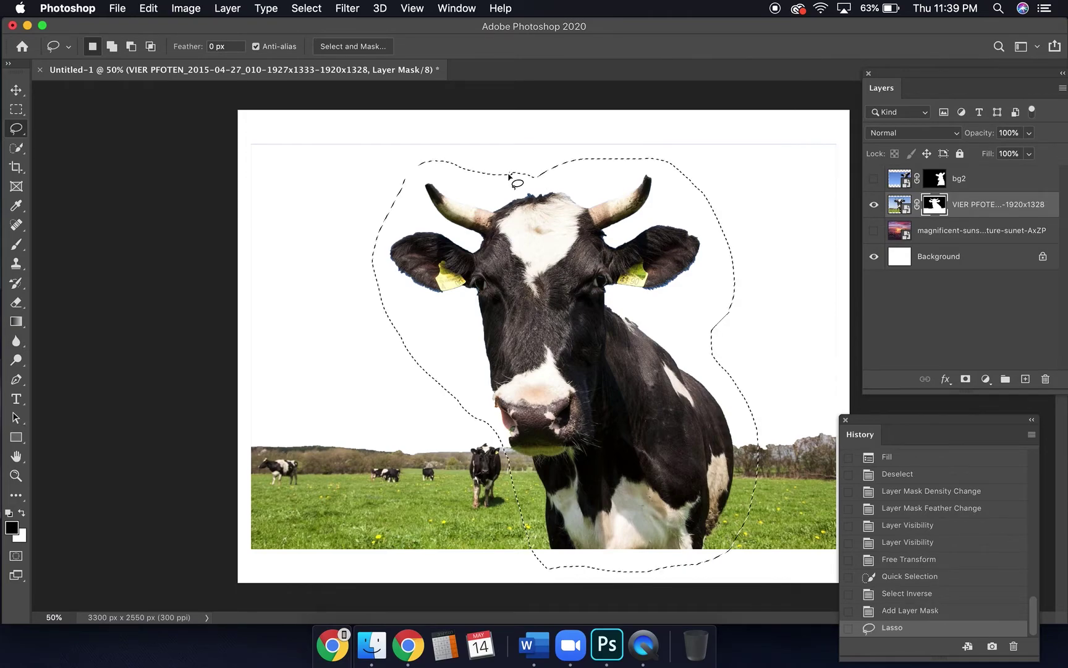
{"action": "left_click", "coordinate": [309, 8]}
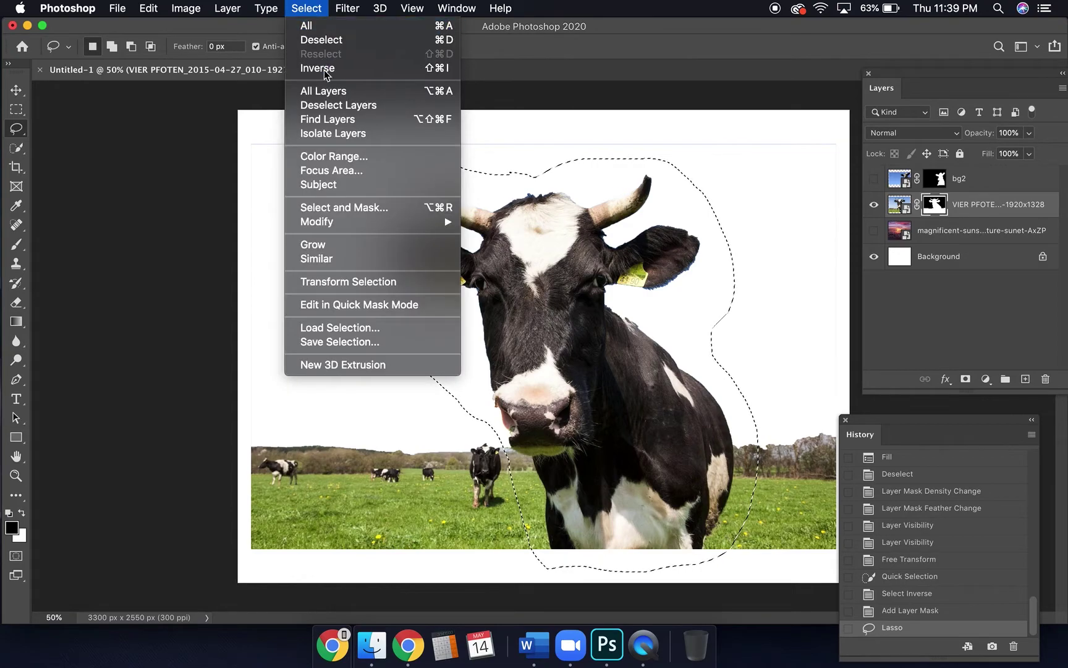
{"action": "left_click", "coordinate": [325, 71]}
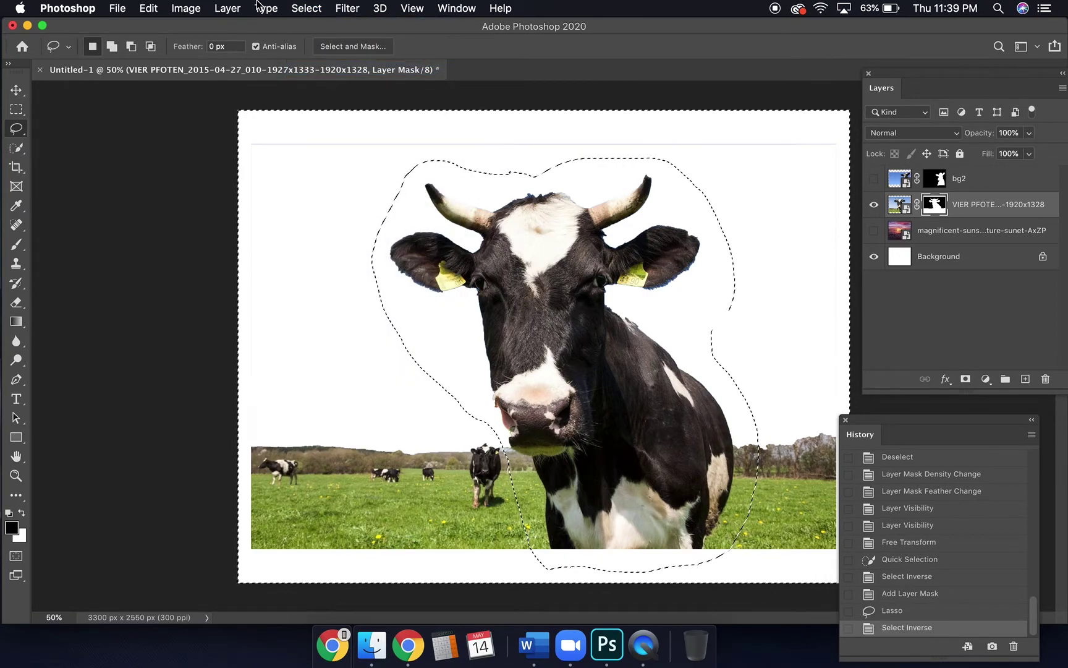
Fill the selected area of the horned cow's layer mask with black at 100% opacity, and deselect
{"action": "left_click", "coordinate": [149, 8]}
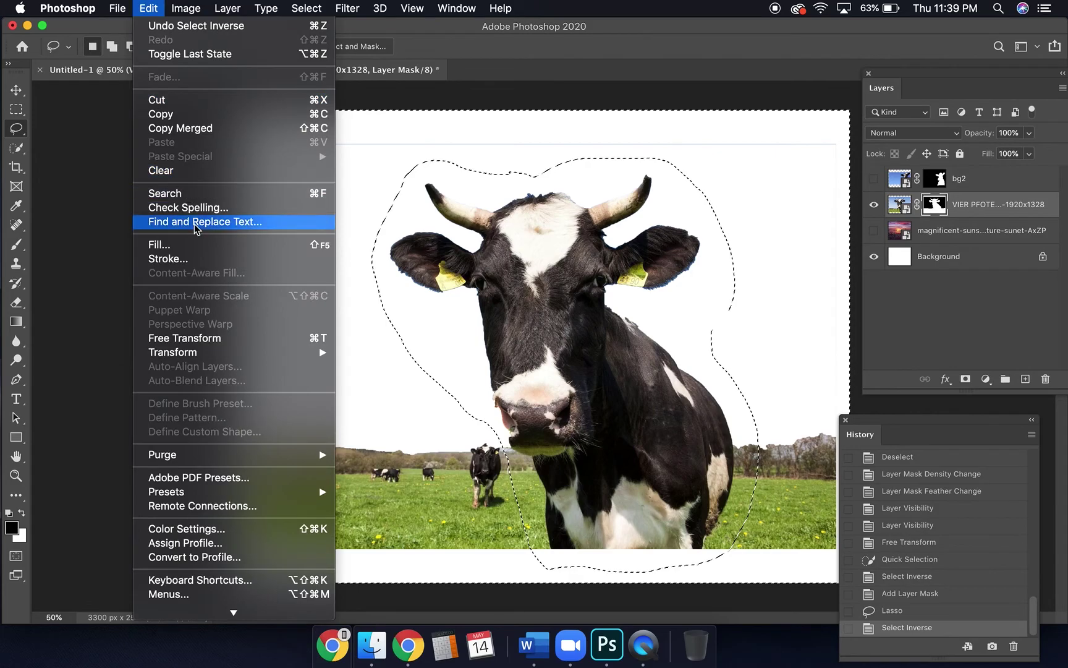
{"action": "left_click", "coordinate": [194, 248]}
{"action": "left_click", "coordinate": [518, 251]}
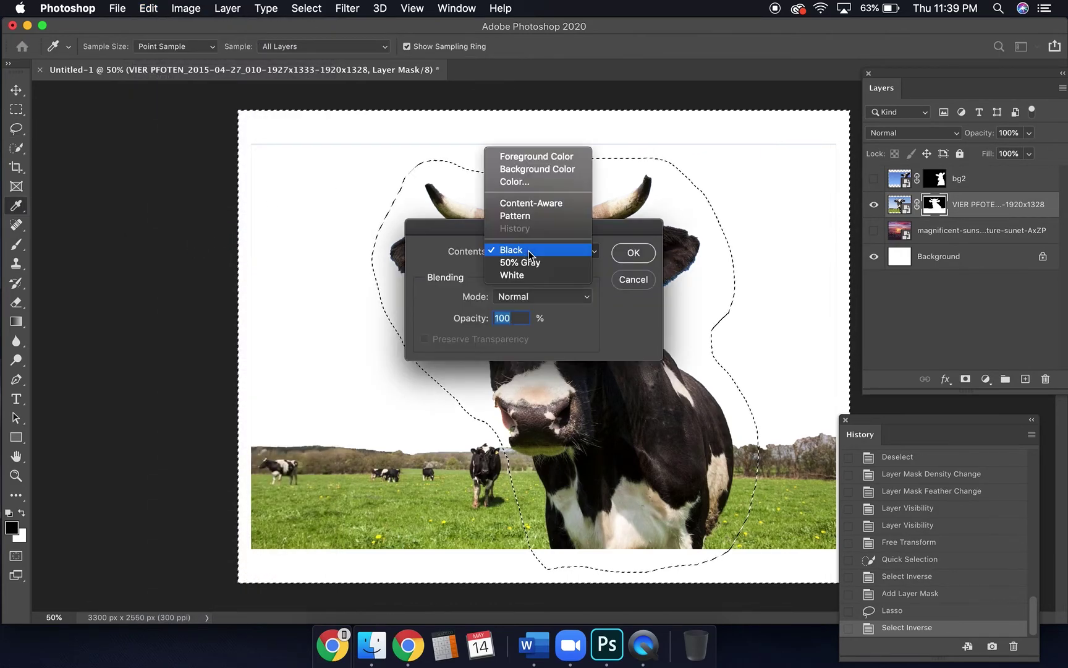
{"action": "left_click", "coordinate": [456, 261]}
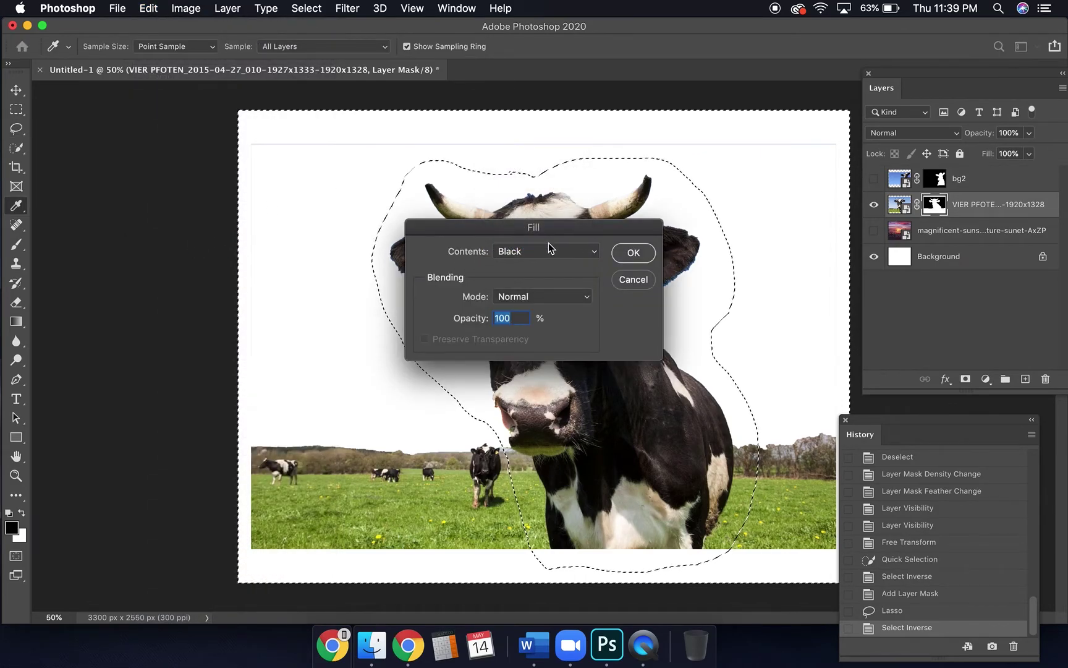
{"action": "left_click", "coordinate": [550, 247]}
{"action": "left_click", "coordinate": [551, 248]}
{"action": "left_click", "coordinate": [632, 253]}
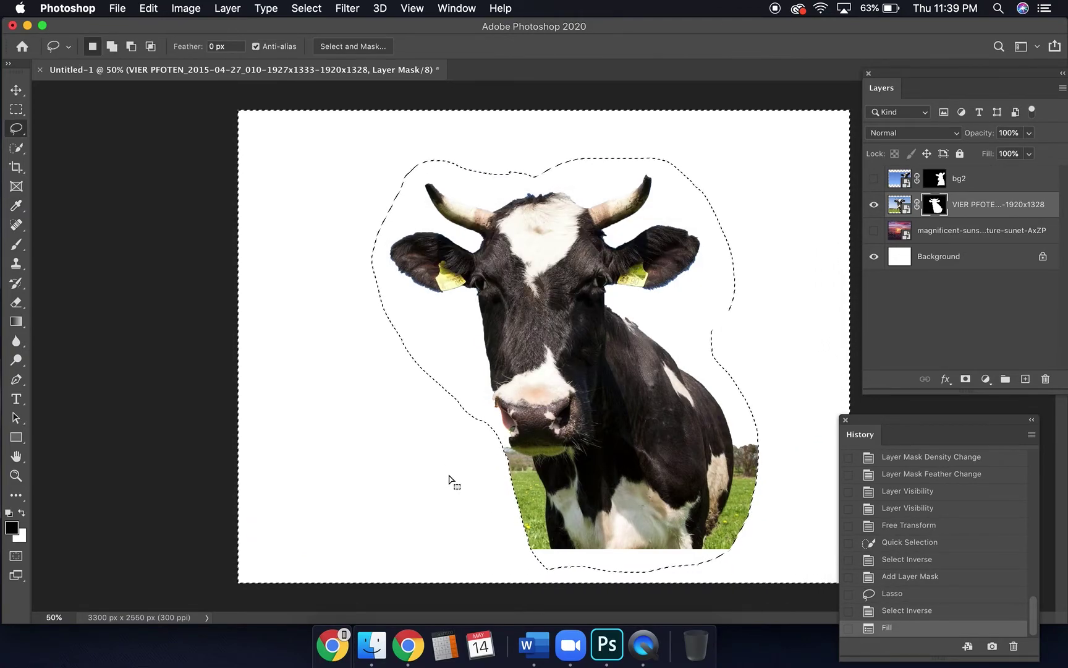
{"action": "key", "text": "super+d"}
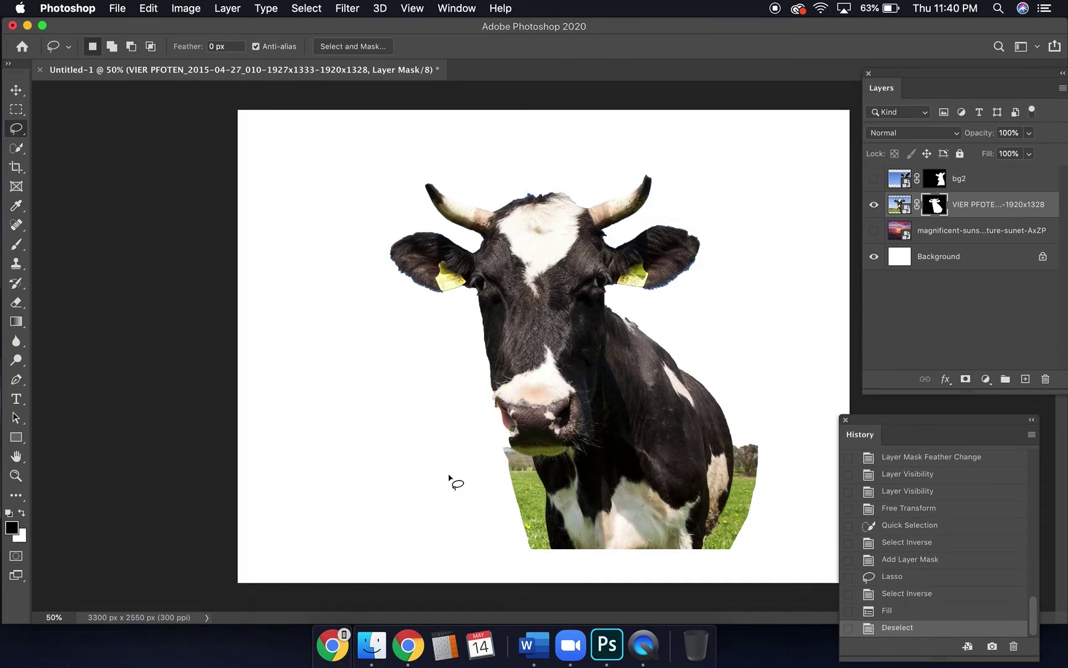
Paint black on the layer mask with a soft 175 px brush to hide the outer grass and trees behind the cow's rump
{"action": "key", "text": "super+equal"}
{"action": "scroll", "coordinate": [448, 473], "scroll_direction": "down", "scroll_amount": 5}
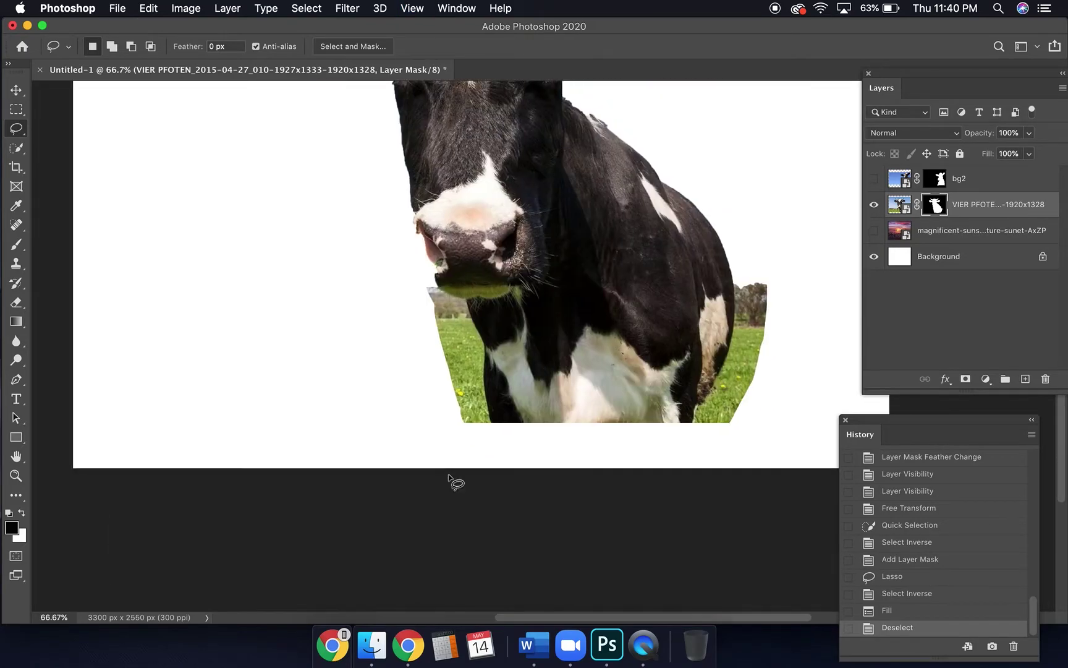
{"action": "scroll", "coordinate": [454, 482], "scroll_direction": "up", "scroll_amount": 3}
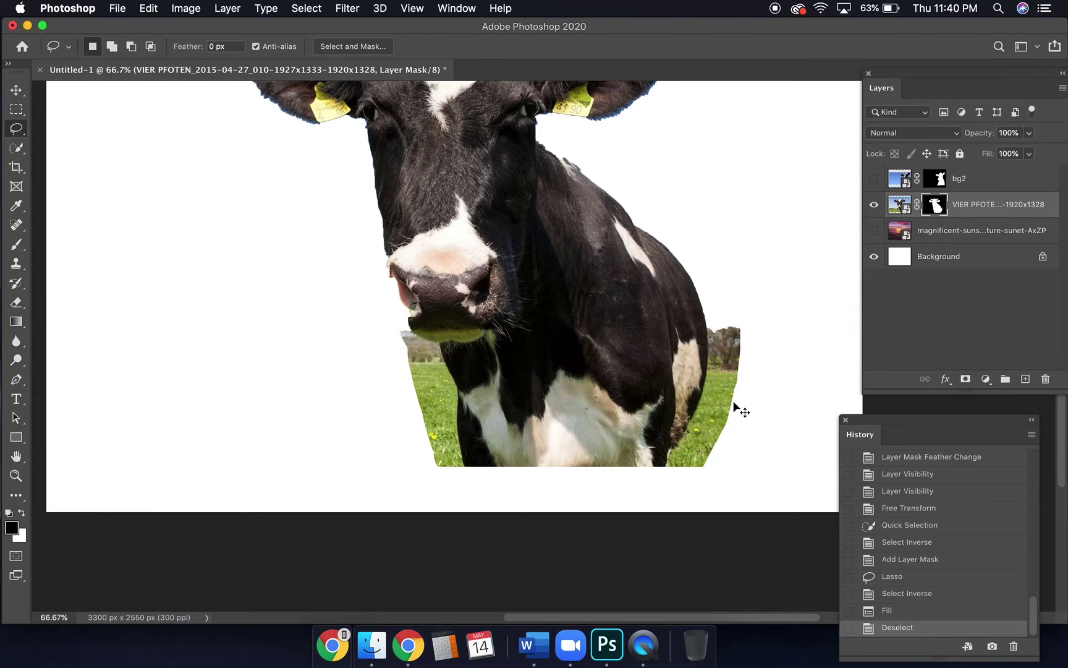
{"action": "key", "text": "super+1"}
{"action": "scroll", "coordinate": [740, 410], "scroll_direction": "right", "scroll_amount": 5}
{"action": "scroll", "coordinate": [739, 410], "scroll_direction": "down", "scroll_amount": 2}
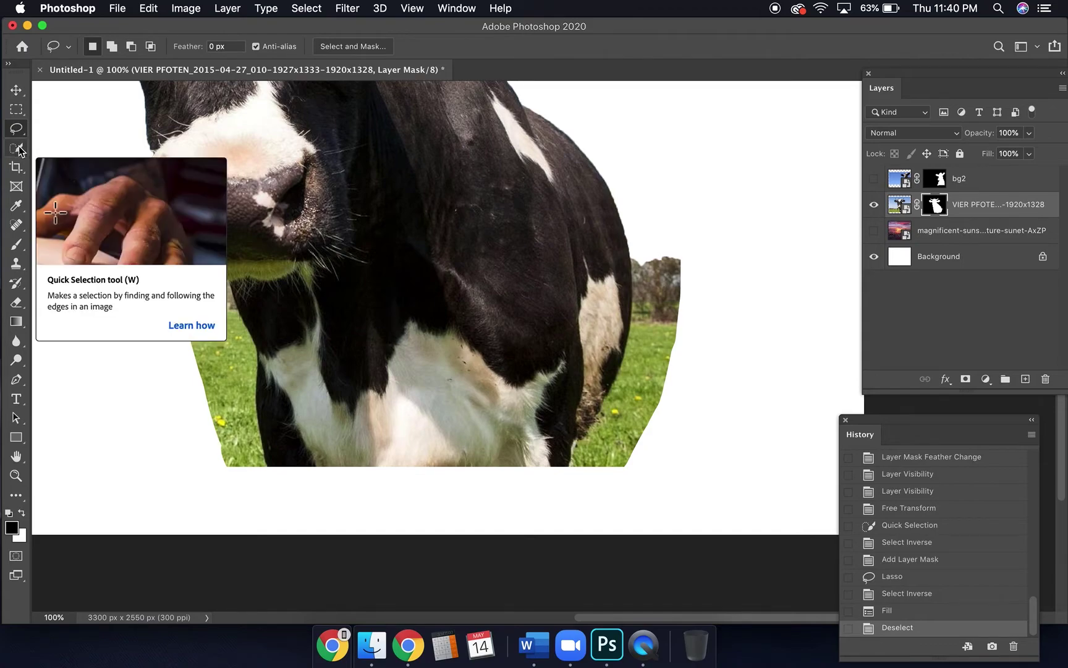
{"action": "left_click", "coordinate": [20, 244]}
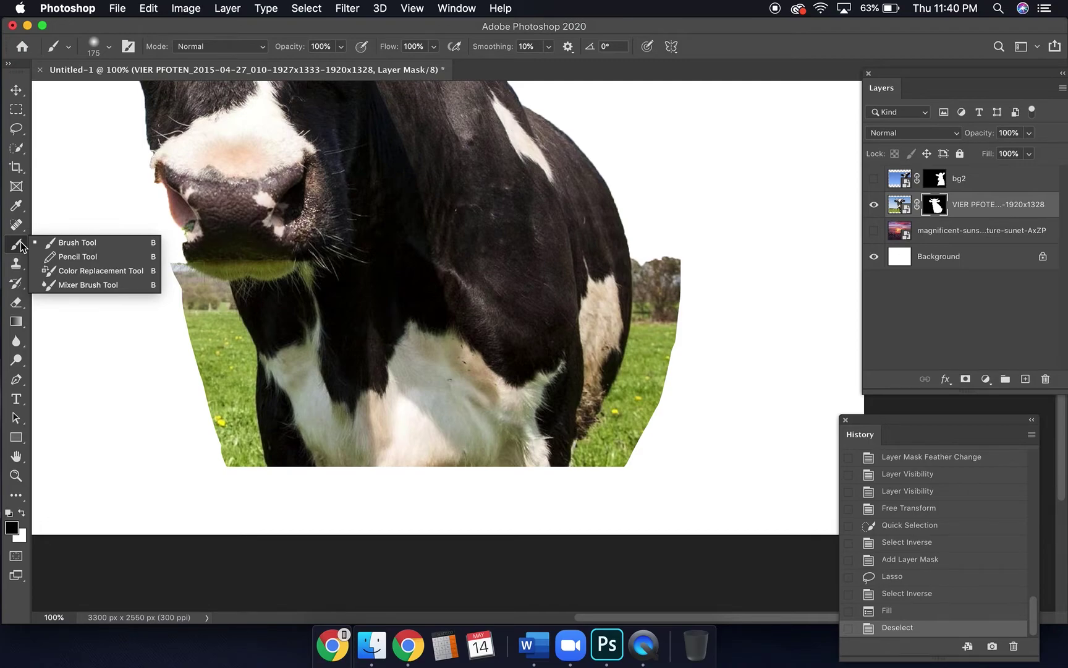
{"action": "left_click", "coordinate": [69, 243]}
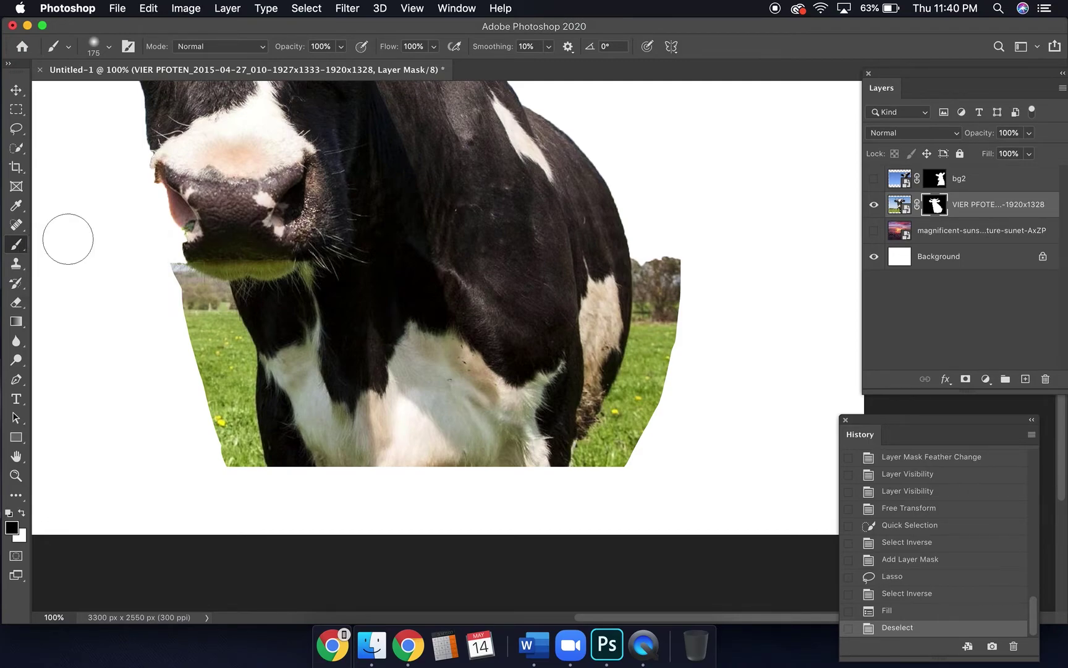
{"action": "left_click", "coordinate": [110, 47]}
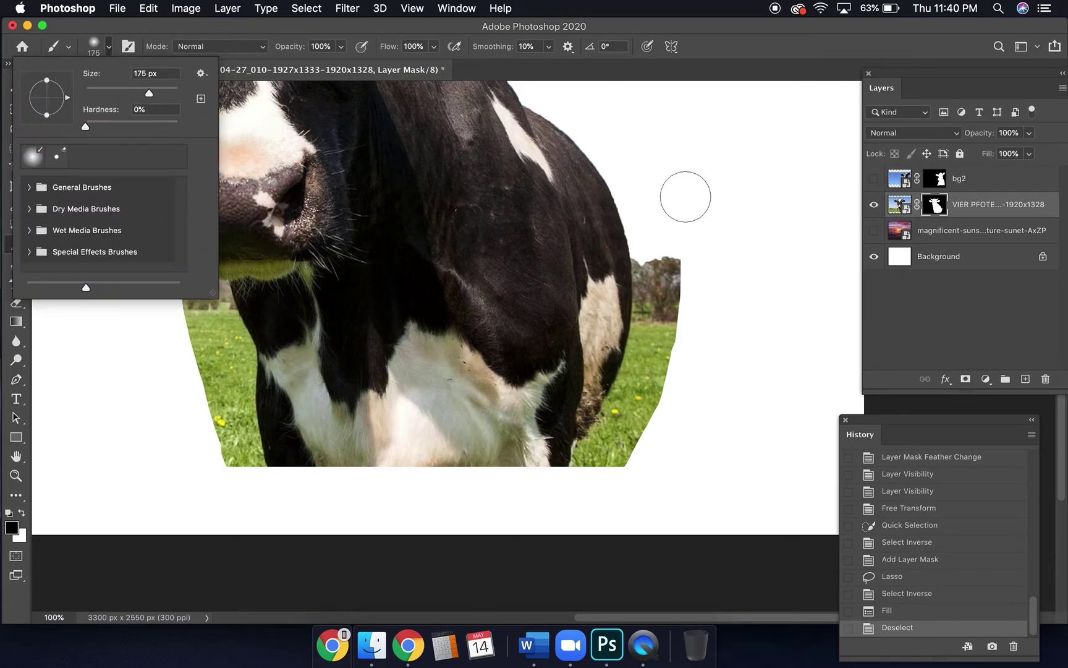
{"action": "left_click", "coordinate": [711, 222]}
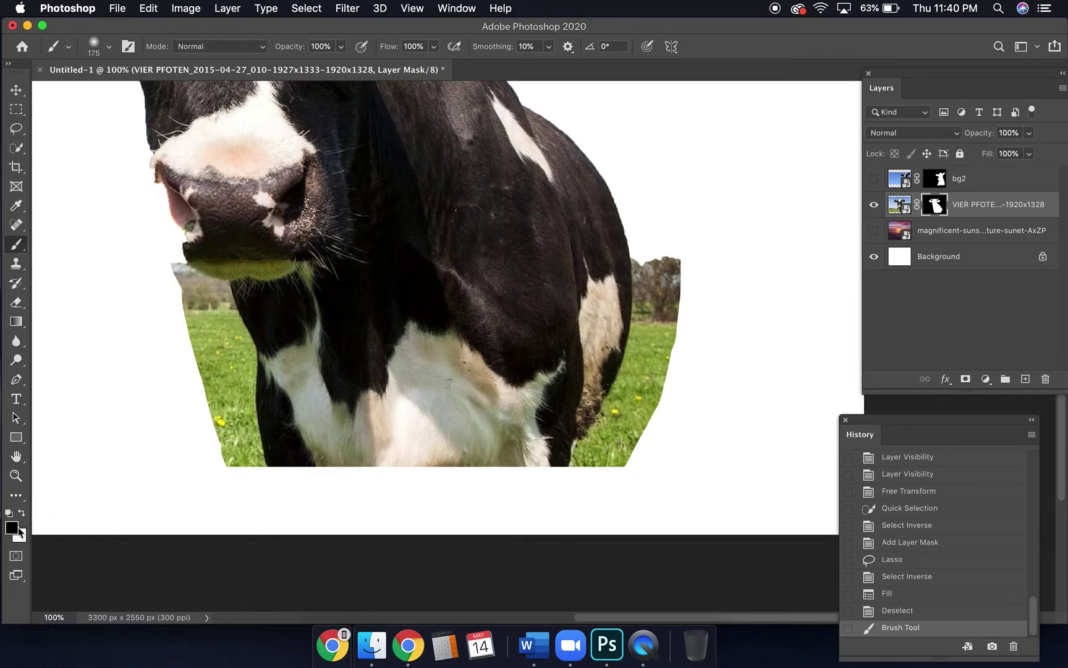
{"action": "key", "text": "x"}
{"action": "left_click", "coordinate": [24, 512]}
{"action": "left_click", "coordinate": [24, 512]}
{"action": "left_click", "coordinate": [24, 512]}
{"action": "mouse_move", "coordinate": [684, 260]}
{"action": "left_mouse_down"}
{"action": "mouse_move", "coordinate": [680, 366]}
{"action": "mouse_move", "coordinate": [680, 281]}
{"action": "mouse_move", "coordinate": [685, 321]}
{"action": "left_mouse_up"}
{"action": "mouse_move", "coordinate": [646, 487]}
{"action": "left_mouse_down"}
{"action": "mouse_move", "coordinate": [666, 413]}
{"action": "mouse_move", "coordinate": [638, 471]}
{"action": "mouse_move", "coordinate": [677, 384]}
{"action": "mouse_move", "coordinate": [636, 460]}
{"action": "mouse_move", "coordinate": [629, 448]}
{"action": "mouse_move", "coordinate": [663, 385]}
{"action": "left_mouse_up"}
Set the brush to 54 px with 88% hardness and mask out the grass closer to the cow's hind edge
{"action": "left_click", "coordinate": [109, 49]}
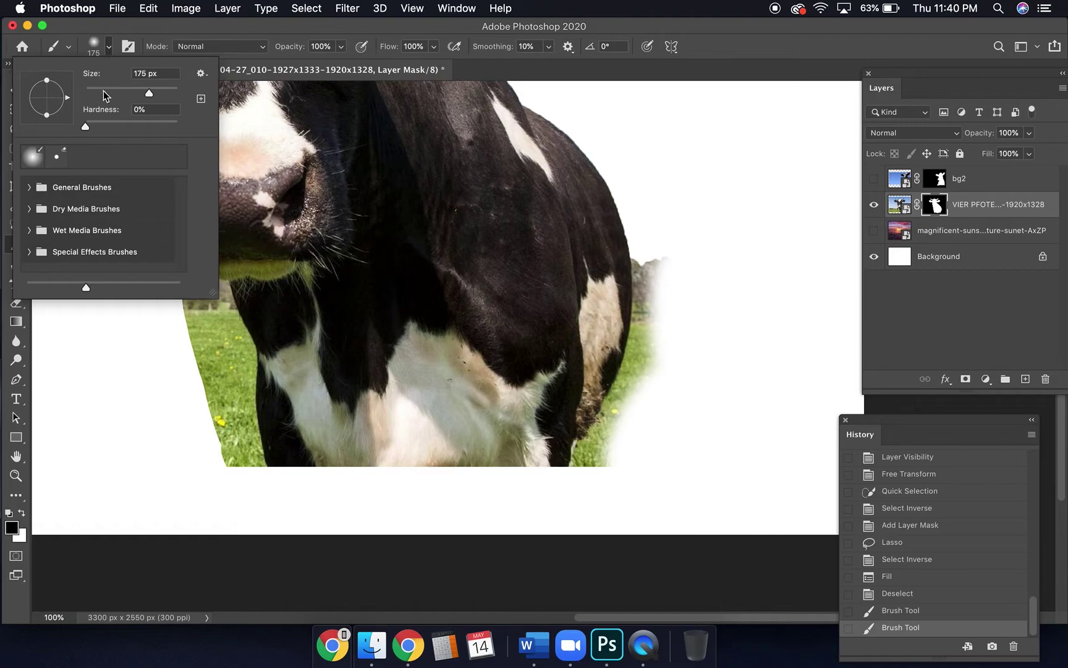
{"action": "left_click_drag", "start_coordinate": [90, 125], "coordinate": [166, 126]}
{"action": "left_click_drag", "start_coordinate": [114, 91], "coordinate": [112, 92]}
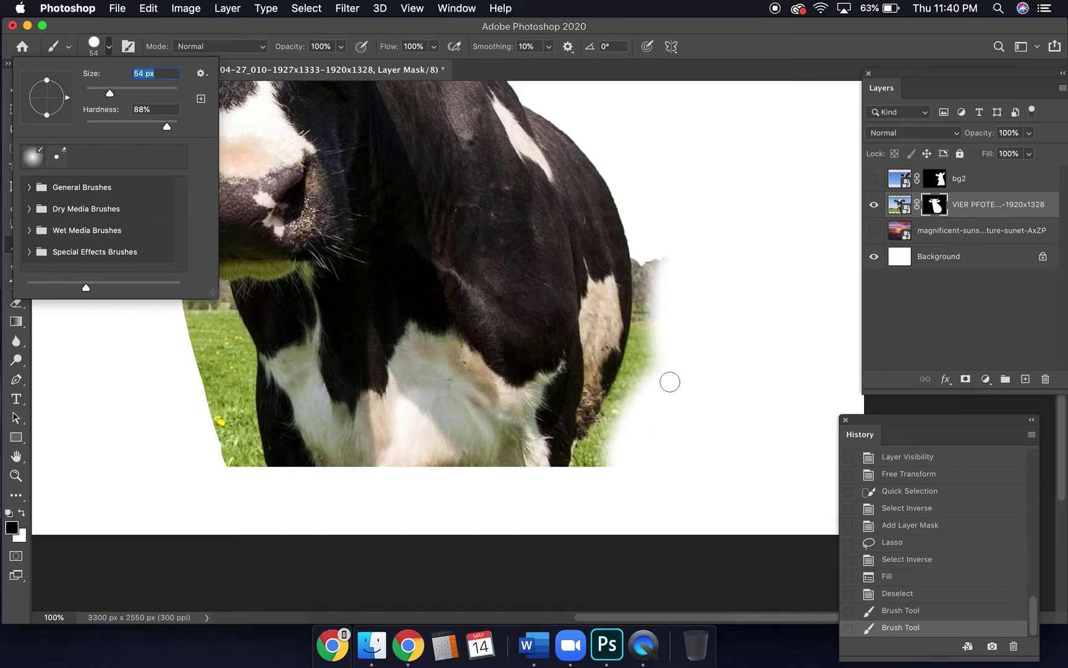
{"action": "key", "text": "super+equal"}
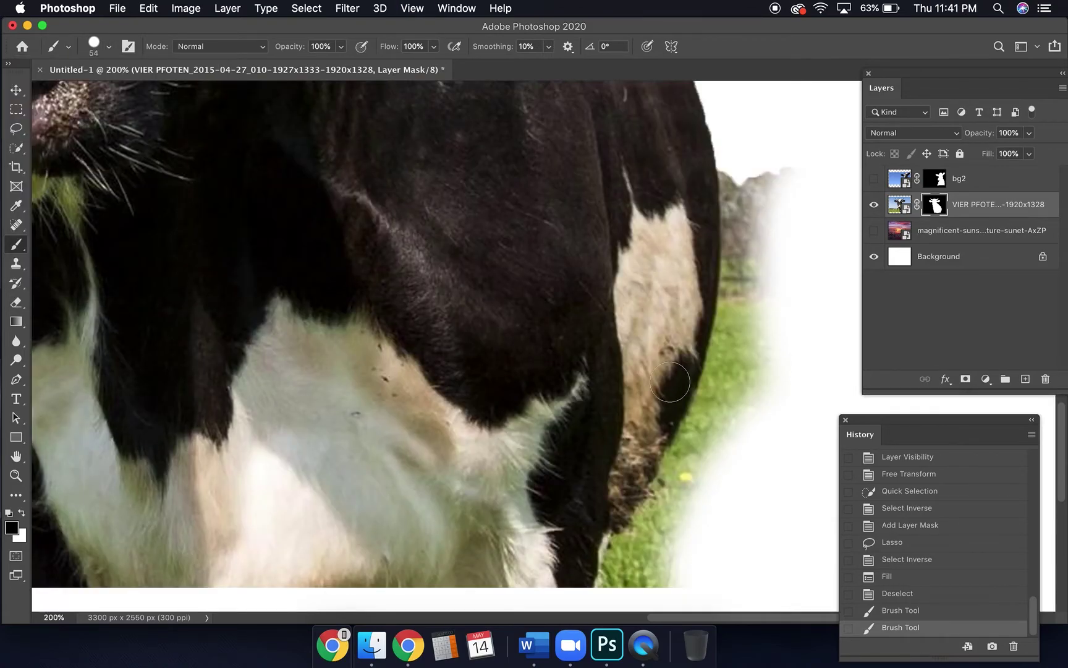
{"action": "scroll", "coordinate": [674, 386], "scroll_direction": "down", "scroll_amount": 5}
{"action": "scroll", "coordinate": [674, 386], "scroll_direction": "right", "scroll_amount": 4}
{"action": "key", "text": "super+equal"}
{"action": "scroll", "coordinate": [670, 382], "scroll_direction": "down", "scroll_amount": 3}
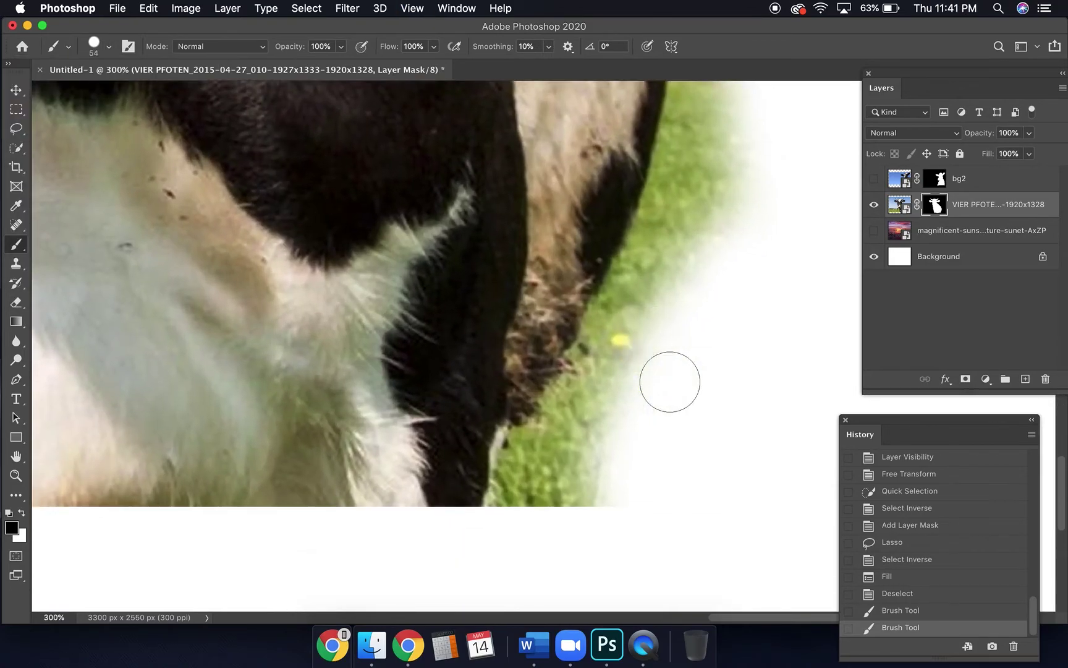
{"action": "scroll", "coordinate": [671, 382], "scroll_direction": "right", "scroll_amount": 2}
{"action": "mouse_move", "coordinate": [544, 458]}
{"action": "left_mouse_down"}
{"action": "mouse_move", "coordinate": [582, 399]}
{"action": "mouse_move", "coordinate": [491, 477]}
{"action": "mouse_move", "coordinate": [498, 414]}
{"action": "mouse_move", "coordinate": [484, 460]}
{"action": "mouse_move", "coordinate": [489, 420]}
{"action": "mouse_move", "coordinate": [527, 394]}
{"action": "mouse_move", "coordinate": [593, 280]}
{"action": "mouse_move", "coordinate": [537, 369]}
{"action": "mouse_move", "coordinate": [587, 307]}
{"action": "mouse_move", "coordinate": [584, 375]}
{"action": "mouse_move", "coordinate": [671, 153]}
{"action": "mouse_move", "coordinate": [675, 162]}
{"action": "left_mouse_up"}
{"action": "scroll", "coordinate": [675, 162], "scroll_direction": "up", "scroll_amount": 5}
{"action": "mouse_move", "coordinate": [680, 210]}
{"action": "left_mouse_down"}
{"action": "mouse_move", "coordinate": [684, 183]}
{"action": "mouse_move", "coordinate": [652, 221]}
{"action": "mouse_move", "coordinate": [630, 313]}
{"action": "mouse_move", "coordinate": [611, 311]}
{"action": "mouse_move", "coordinate": [664, 147]}
{"action": "left_mouse_up"}
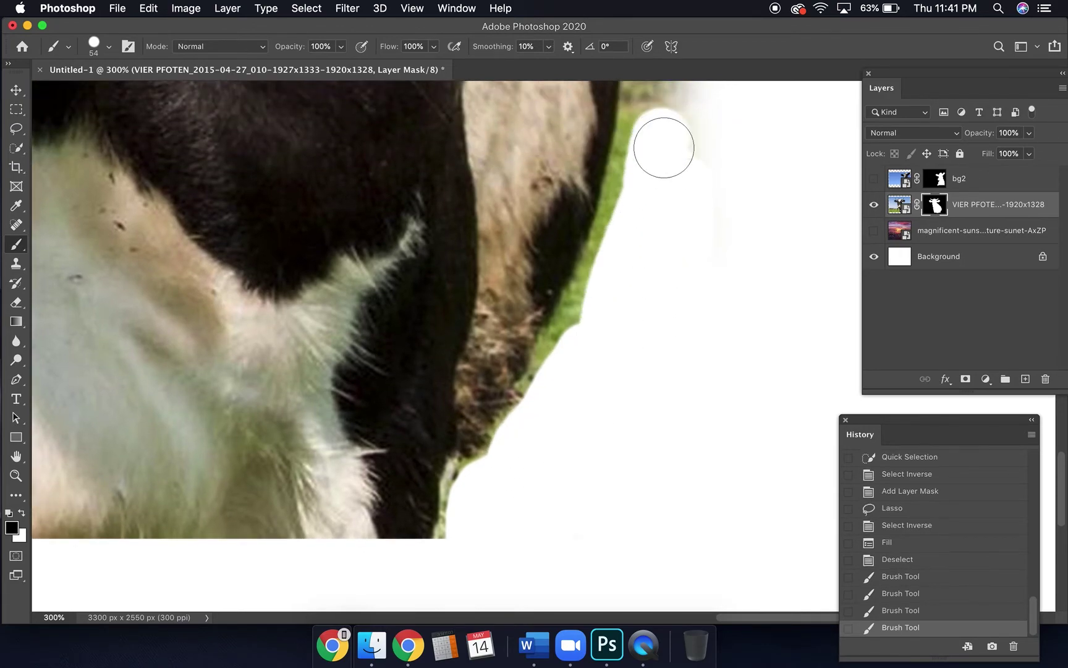
Reduce the brush to 25 px and mask out the thin grass strip along the cow's lower hindquarter
{"action": "key", "text": "bracketleft"}
{"action": "key", "text": "bracketleft"}
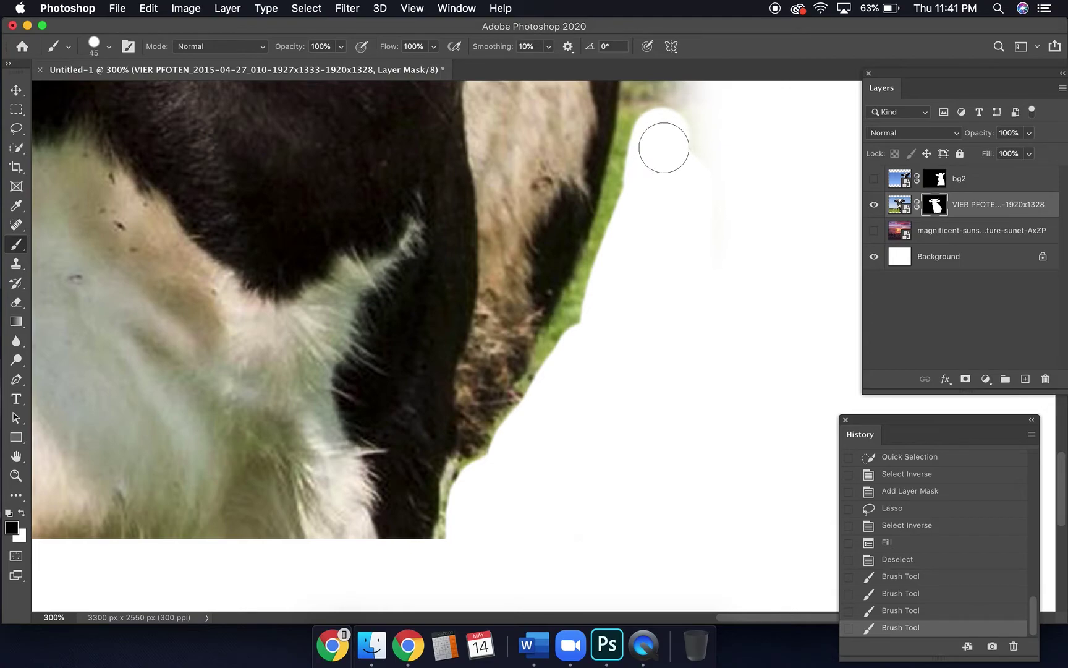
{"action": "key", "text": "super+equal"}
{"action": "key", "text": "super+equal"}
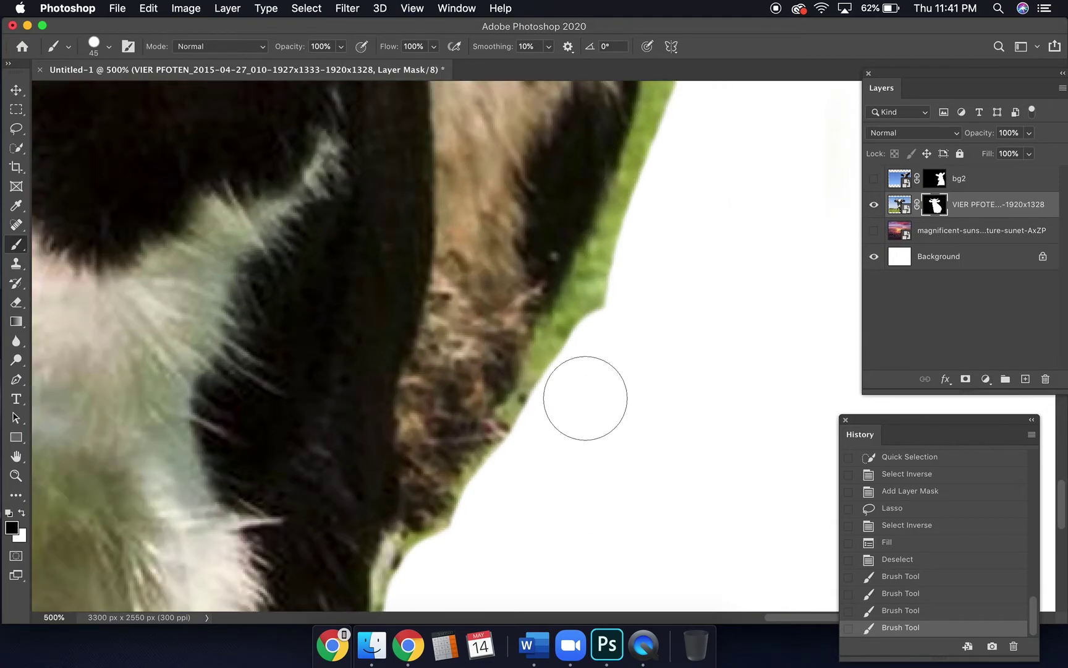
{"action": "key", "text": "bracketleft"}
{"action": "key", "text": "bracketleft"}
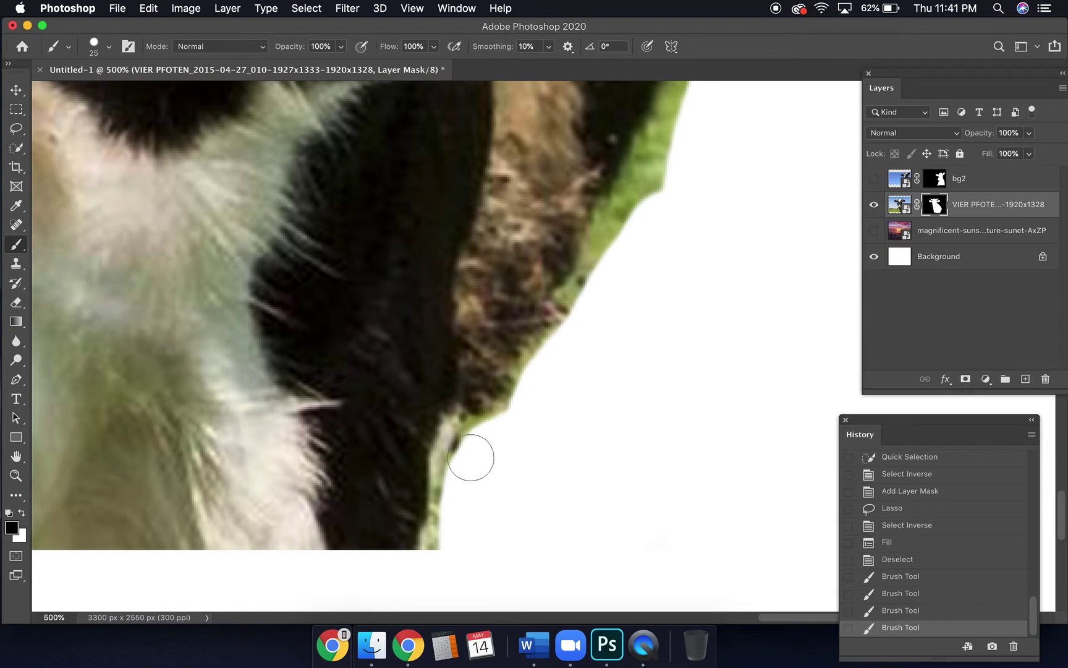
{"action": "mouse_move", "coordinate": [465, 456]}
{"action": "left_mouse_down"}
{"action": "mouse_move", "coordinate": [515, 423]}
{"action": "mouse_move", "coordinate": [550, 373]}
{"action": "mouse_move", "coordinate": [620, 226]}
{"action": "left_mouse_up"}
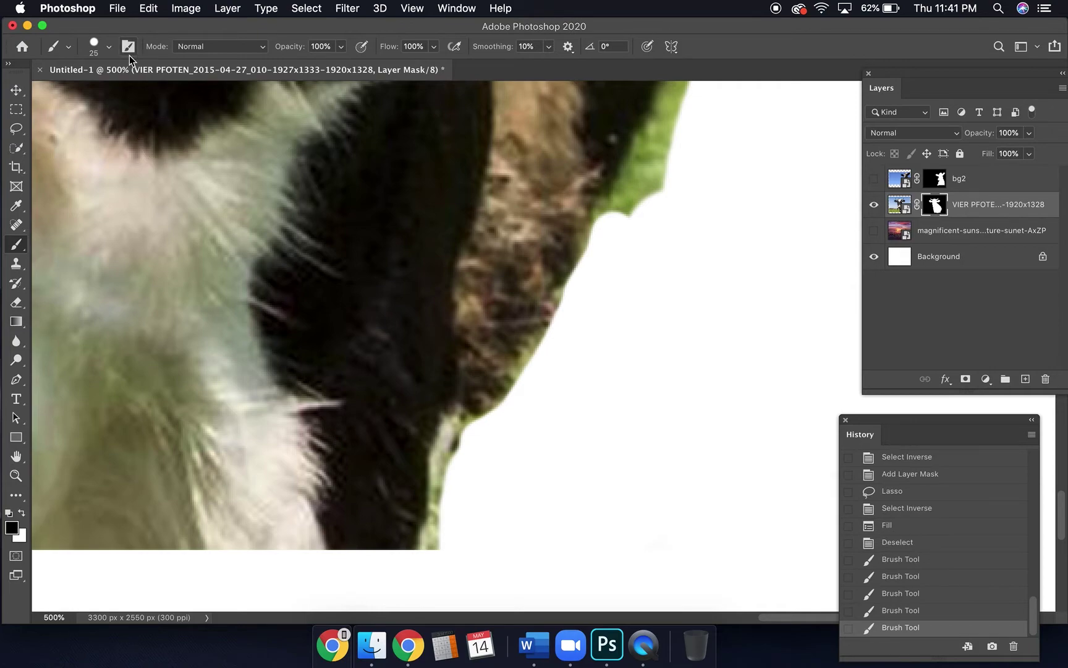
Set the brush to 15 px with 70% hardness and mask out the green fringe along the cow's lower hind edge
{"action": "left_click", "coordinate": [109, 46]}
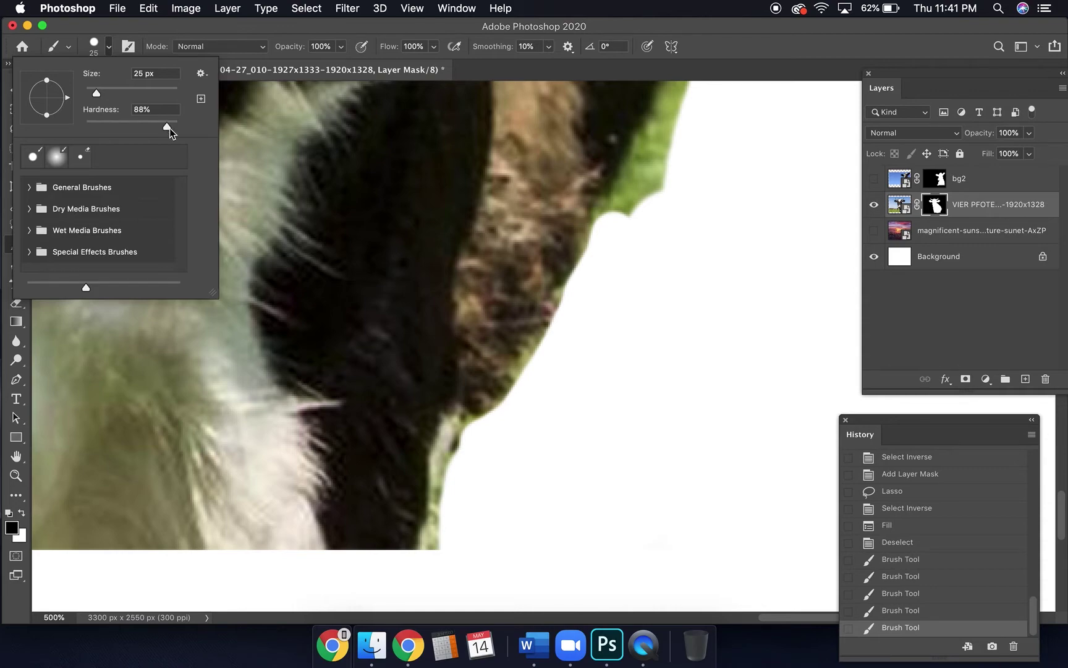
{"action": "left_click_drag", "start_coordinate": [165, 127], "coordinate": [150, 128]}
{"action": "right_click", "coordinate": [480, 448]}
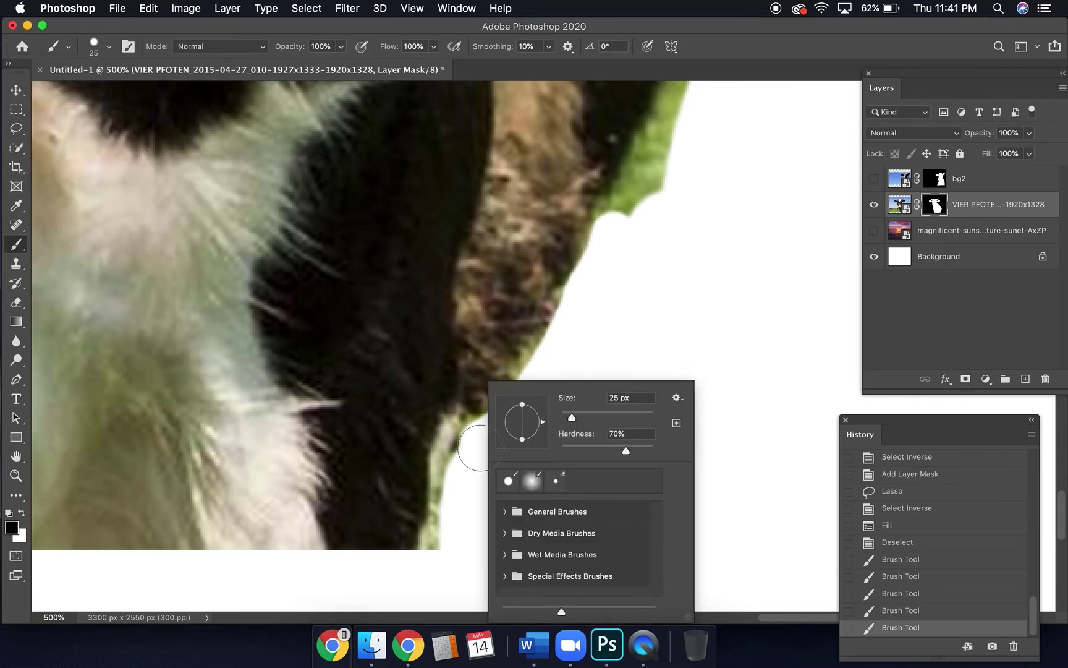
{"action": "left_click", "coordinate": [760, 326]}
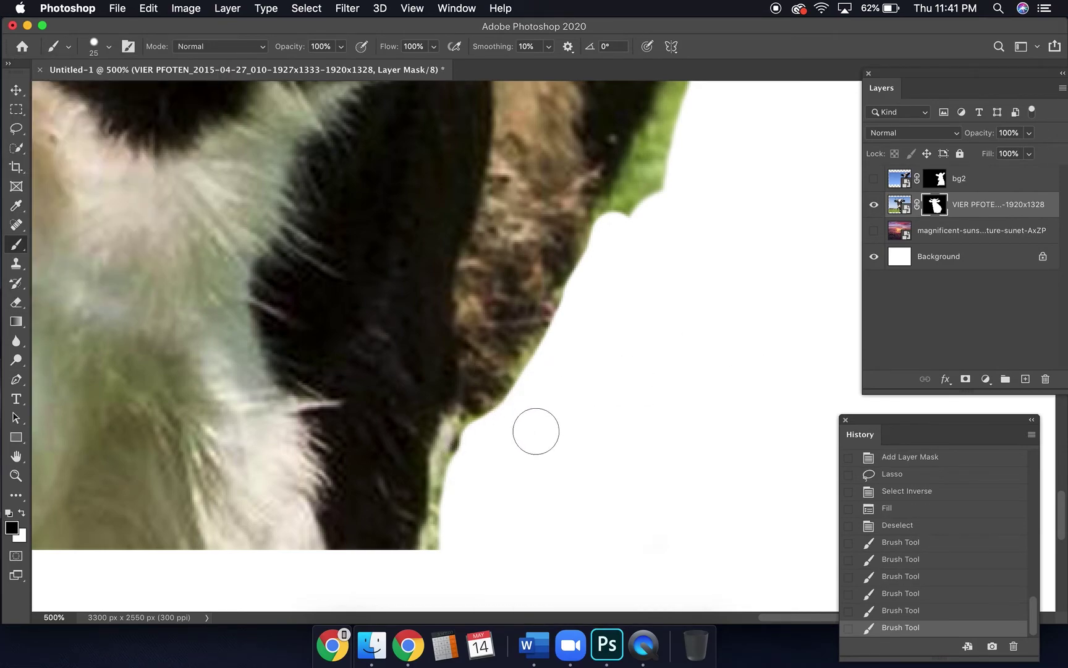
{"action": "key", "text": "r"}
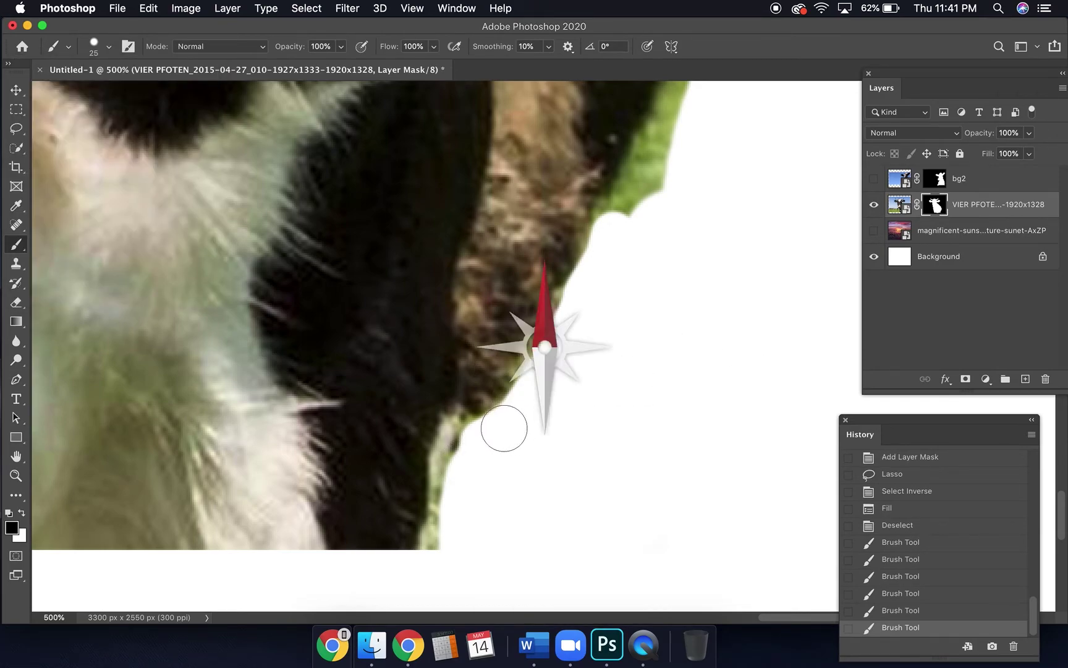
{"action": "left_click", "coordinate": [504, 428]}
{"action": "key", "text": "bracketleft"}
{"action": "key", "text": "bracketleft"}
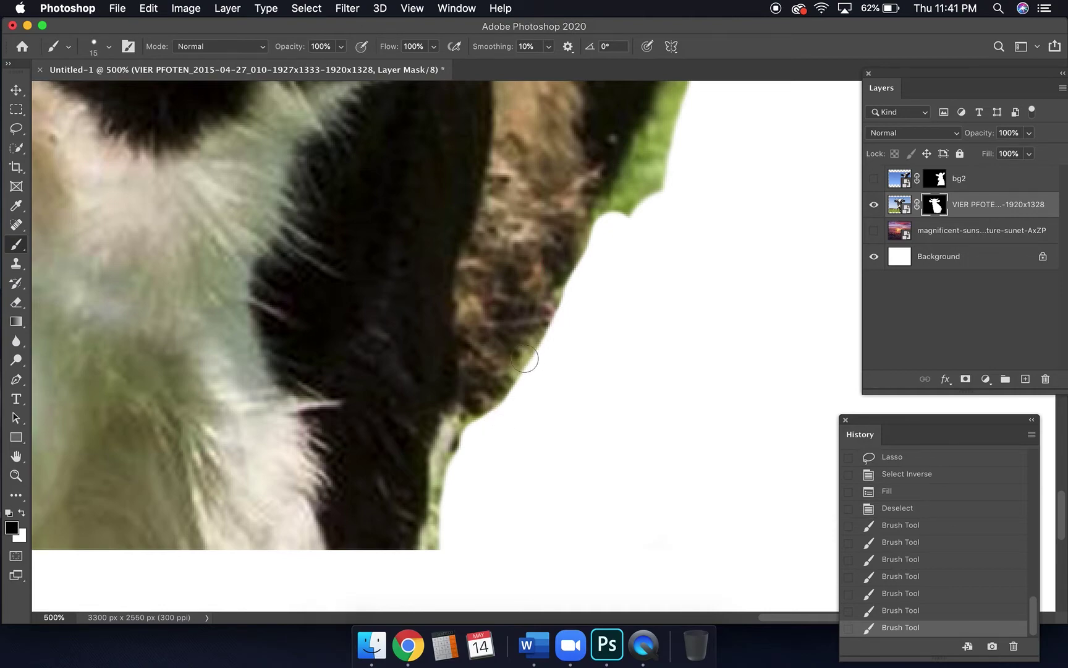
{"action": "mouse_move", "coordinate": [548, 347]}
{"action": "left_mouse_down"}
{"action": "mouse_move", "coordinate": [562, 312]}
{"action": "mouse_move", "coordinate": [557, 325]}
{"action": "left_mouse_up"}
{"action": "left_click_drag", "start_coordinate": [554, 327], "coordinate": [573, 293]}
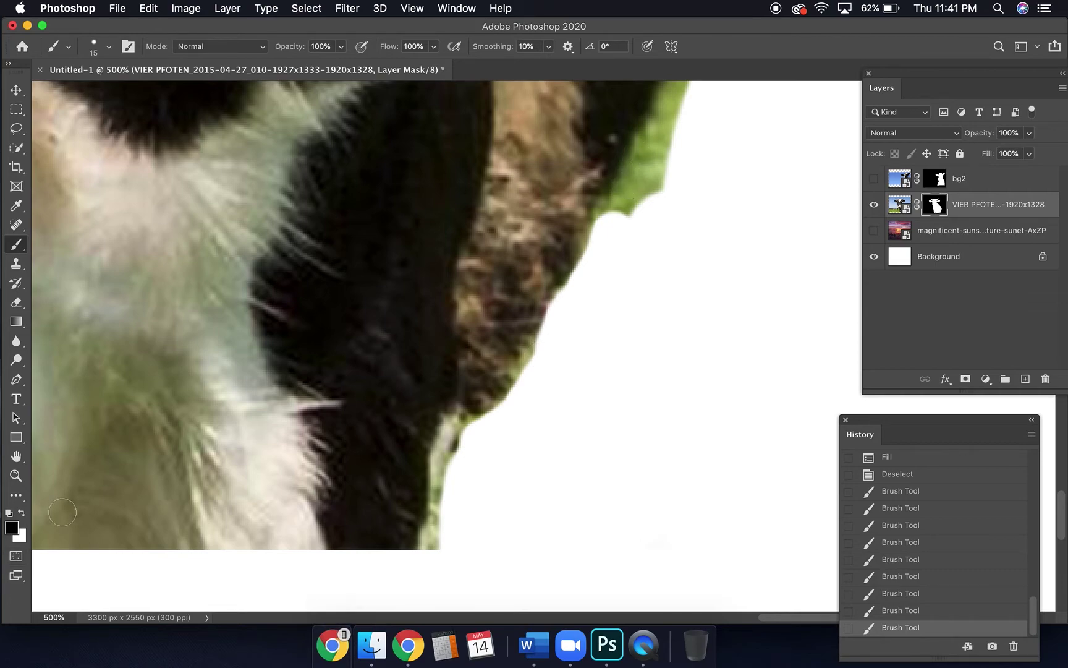
Switch the paint colour to white and restore the over-erased fur on the cow's lower hind edge
{"action": "left_click", "coordinate": [22, 512]}
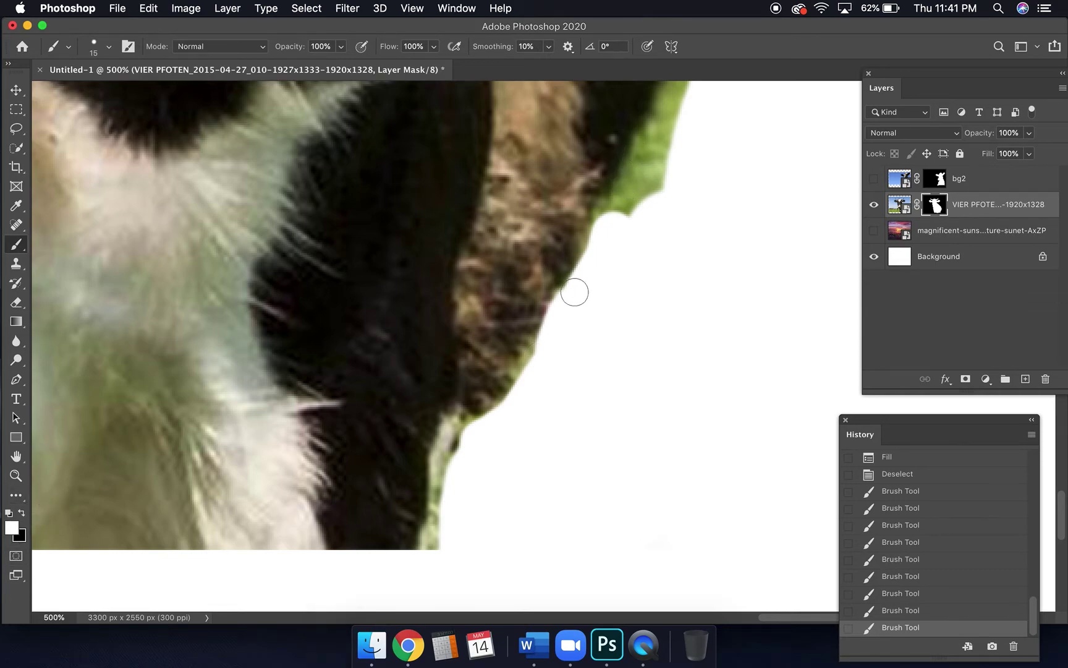
{"action": "left_click", "coordinate": [545, 294]}
{"action": "right_click", "coordinate": [540, 303]}
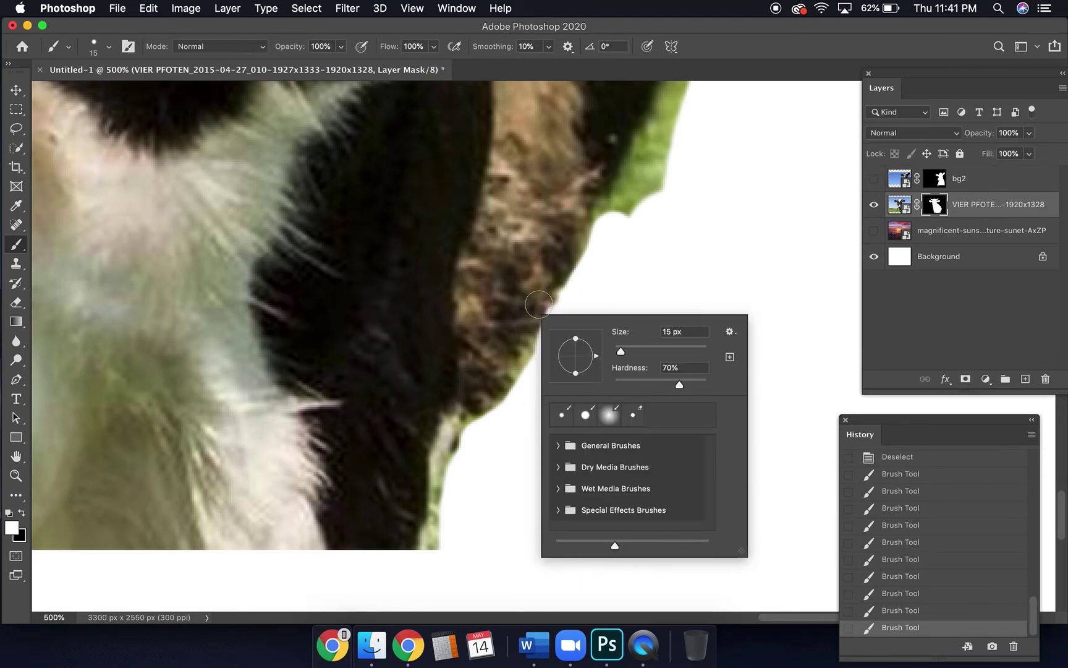
{"action": "left_click", "coordinate": [539, 304]}
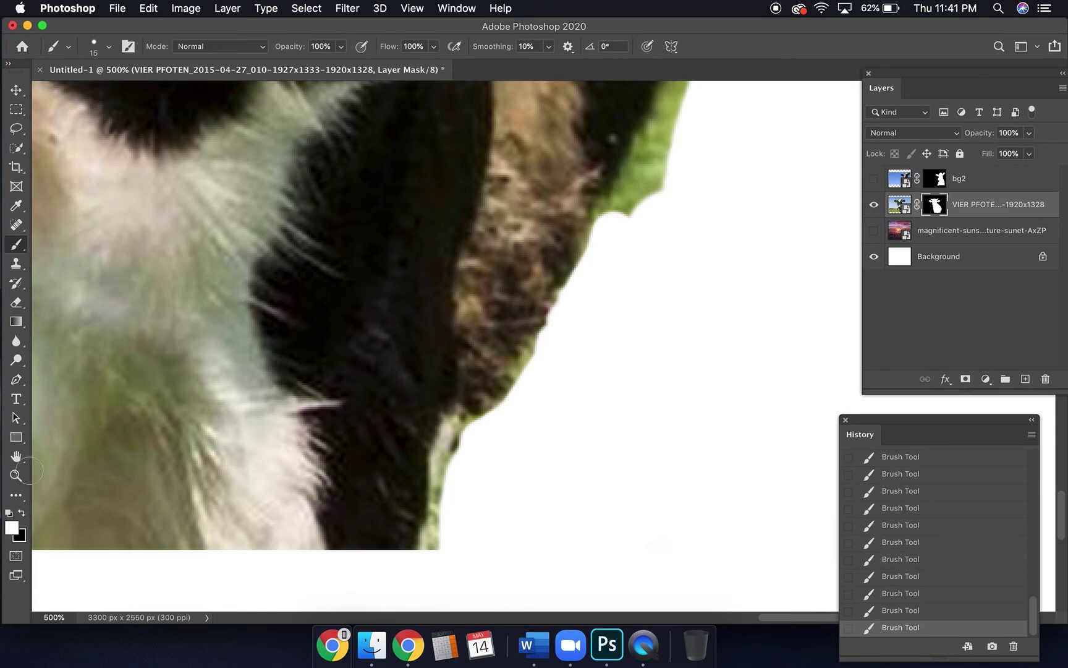
Switch back to black and mask out the grass strip higher up along the cow's hind edge
{"action": "left_click", "coordinate": [22, 514]}
{"action": "mouse_move", "coordinate": [630, 218]}
{"action": "left_mouse_down"}
{"action": "mouse_move", "coordinate": [676, 120]}
{"action": "mouse_move", "coordinate": [658, 212]}
{"action": "mouse_move", "coordinate": [623, 217]}
{"action": "mouse_move", "coordinate": [677, 89]}
{"action": "left_mouse_up"}
{"action": "key", "text": "super+minus"}
{"action": "key", "text": "super+minus"}
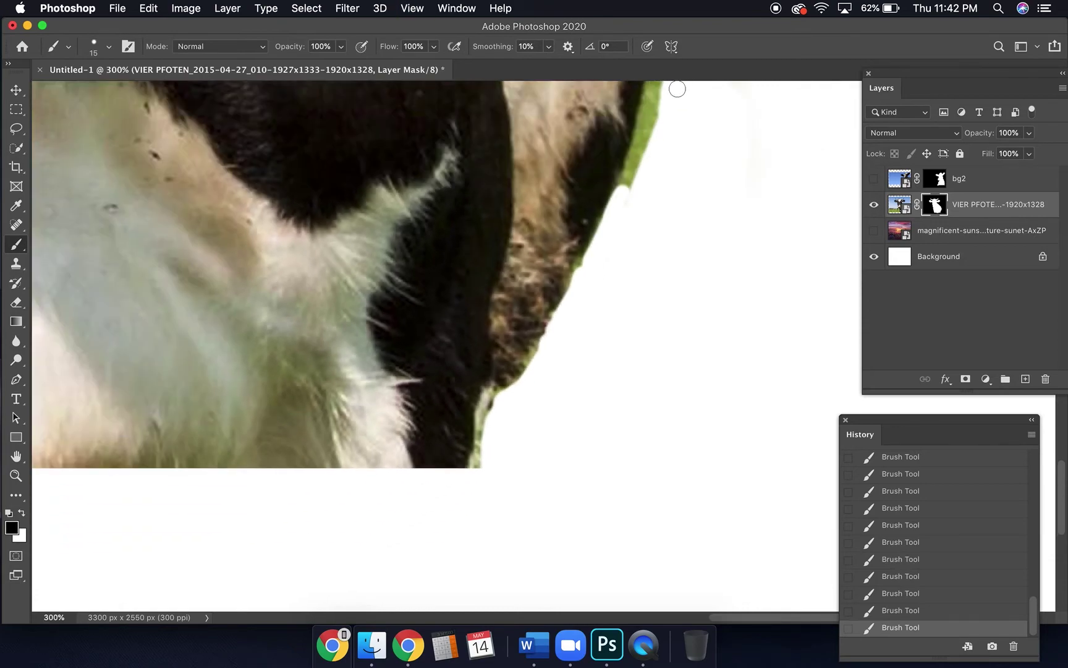
{"action": "left_click_drag", "start_coordinate": [632, 198], "coordinate": [657, 122]}
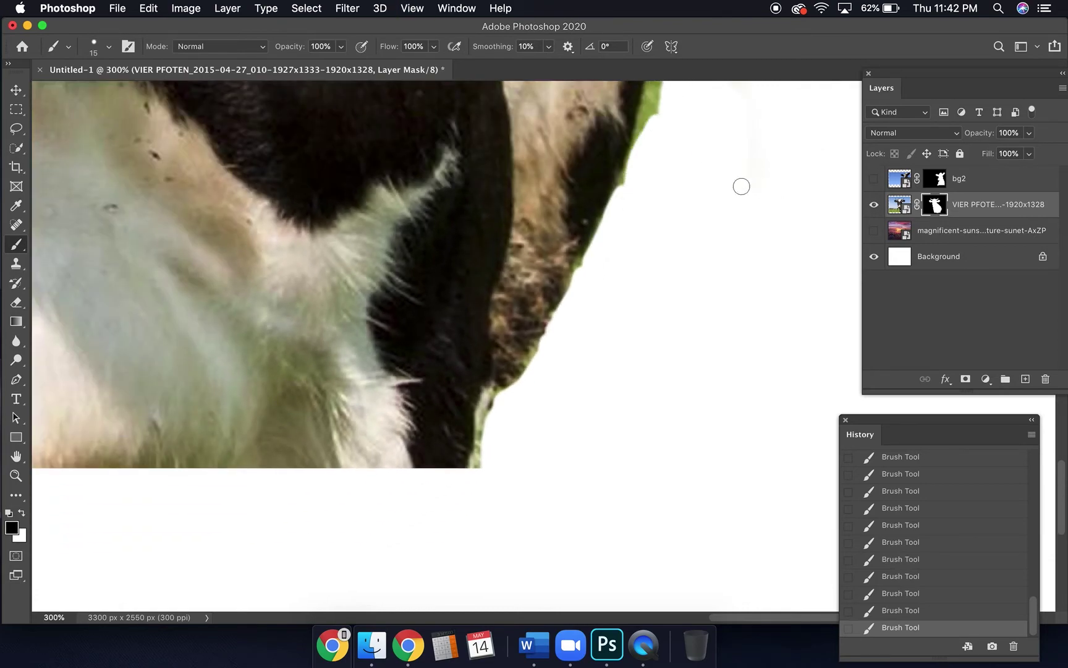
{"action": "scroll", "coordinate": [758, 160], "scroll_direction": "up", "scroll_amount": 6}
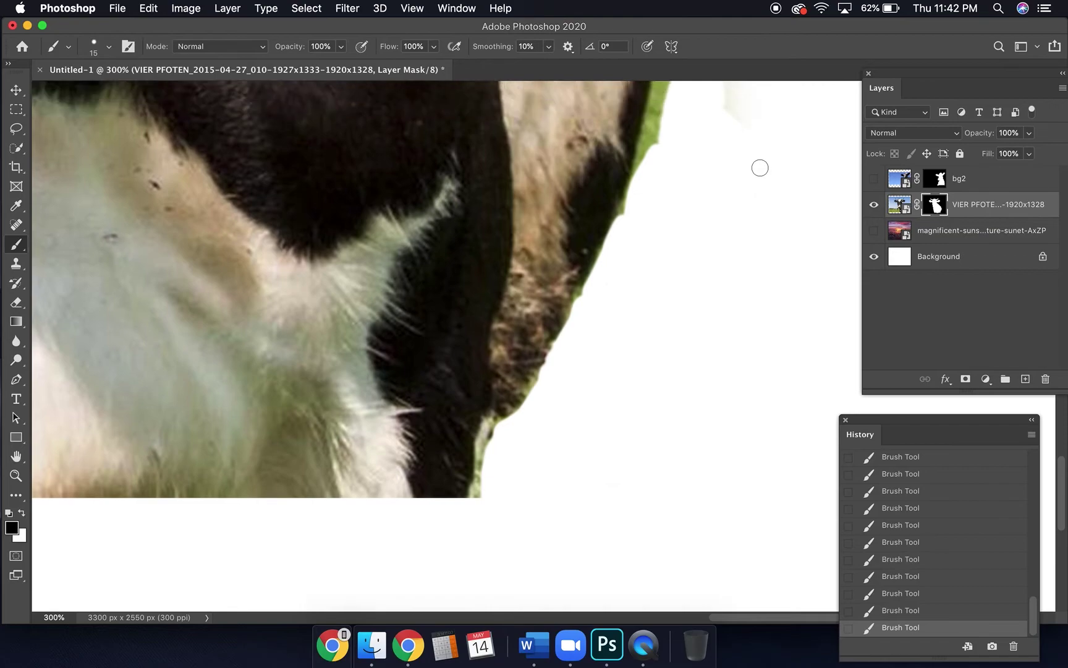
Show the Channels panel on its own, close the panels grouped with it, and enlarge it to list every channel
{"action": "left_click", "coordinate": [446, 6]}
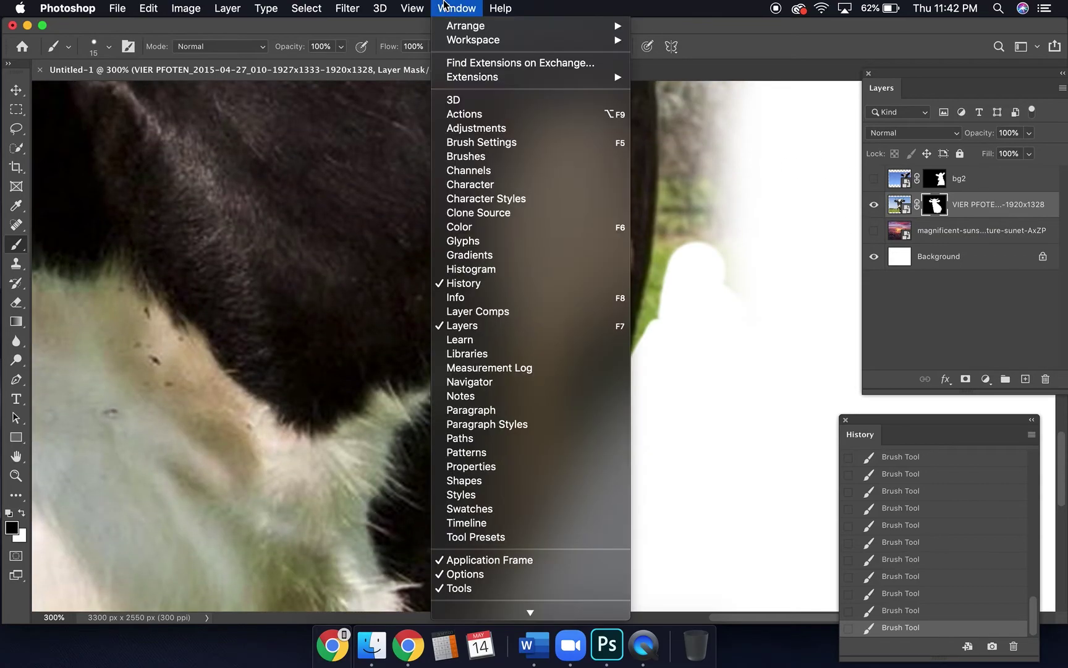
{"action": "left_click", "coordinate": [475, 172]}
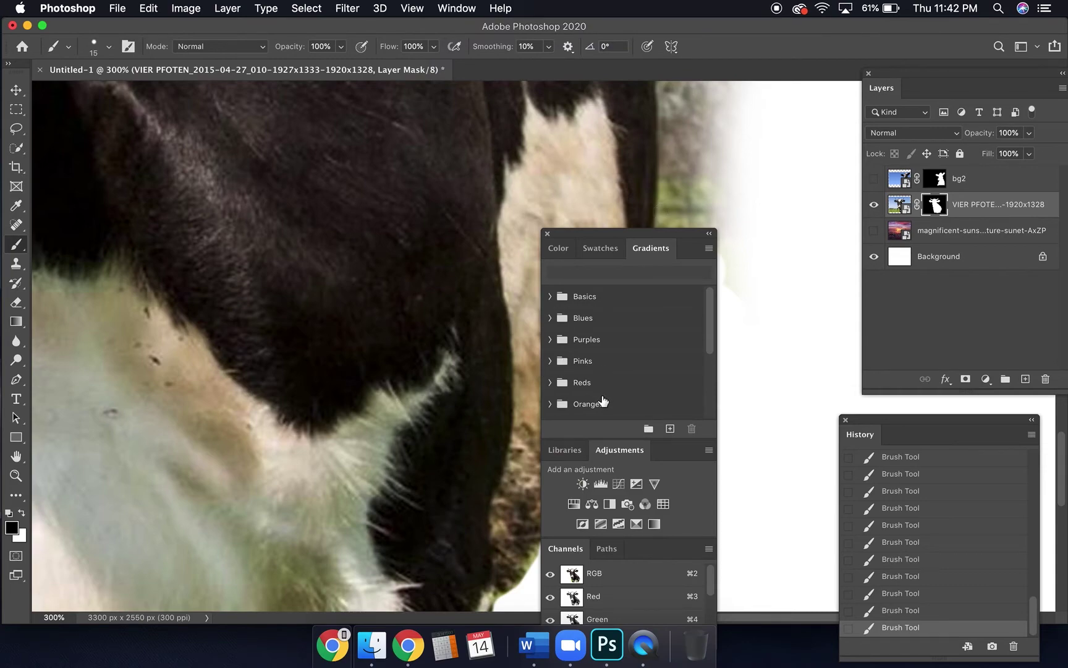
{"action": "left_click_drag", "start_coordinate": [637, 234], "coordinate": [734, 104]}
{"action": "left_click_drag", "start_coordinate": [662, 418], "coordinate": [452, 385]}
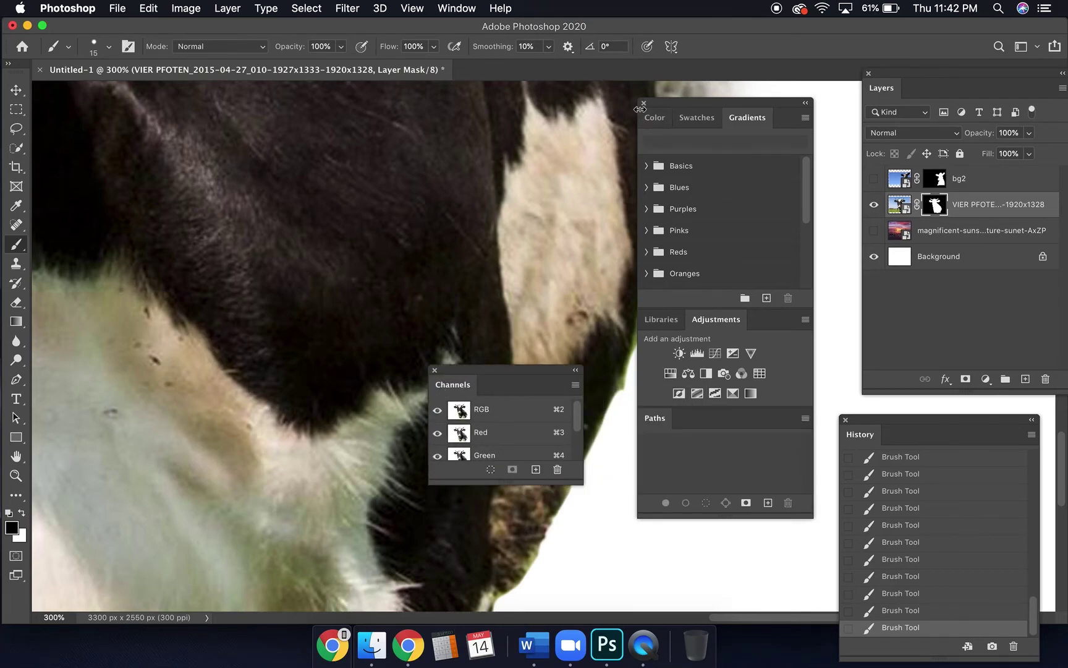
{"action": "left_click", "coordinate": [645, 104]}
{"action": "left_click_drag", "start_coordinate": [527, 374], "coordinate": [747, 207]}
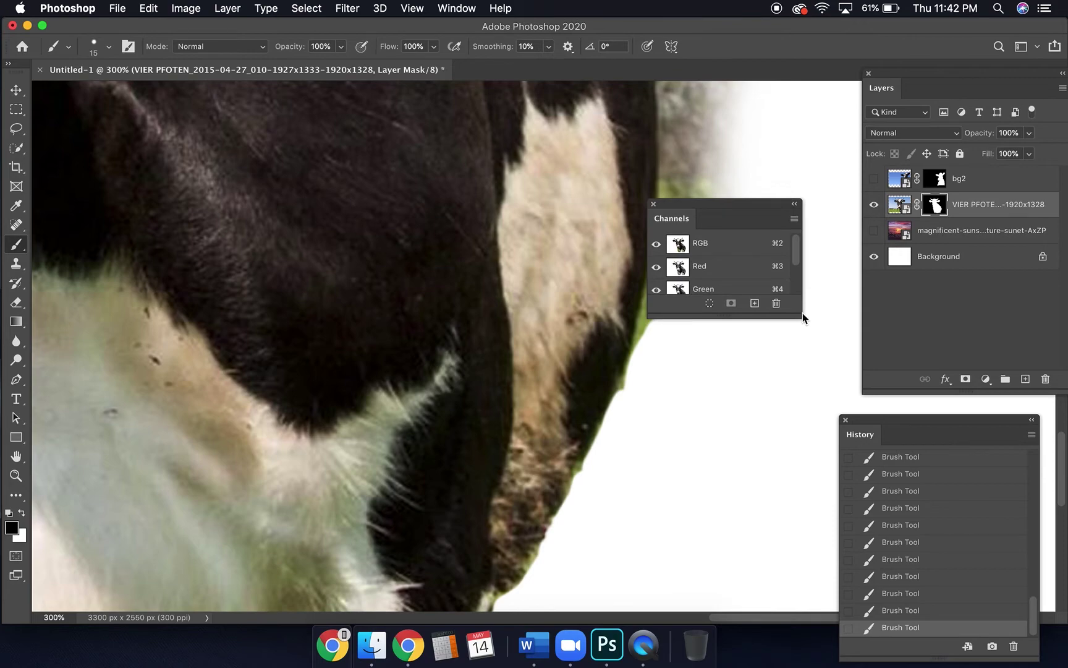
{"action": "left_click_drag", "start_coordinate": [804, 317], "coordinate": [846, 483]}
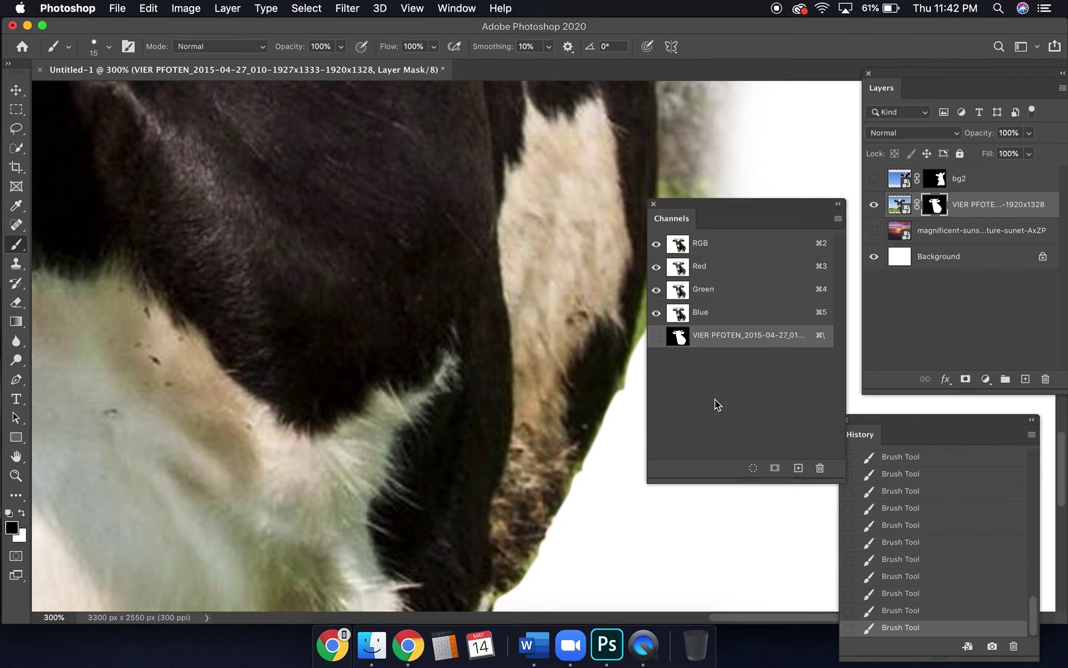
Display the layer mask channel as a red overlay and paint out the remaining grass and trees beside the cow's rump
{"action": "left_click", "coordinate": [656, 336]}
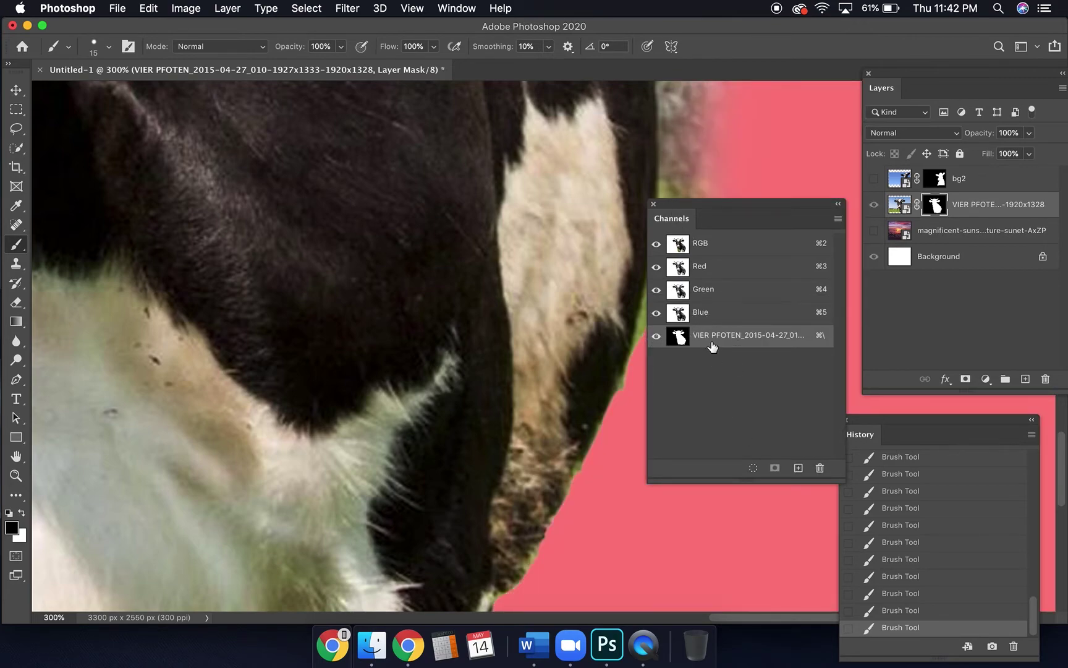
{"action": "left_click_drag", "start_coordinate": [703, 211], "coordinate": [882, 371]}
{"action": "mouse_move", "coordinate": [726, 189]}
{"action": "left_mouse_down"}
{"action": "mouse_move", "coordinate": [699, 222]}
{"action": "mouse_move", "coordinate": [695, 211]}
{"action": "mouse_move", "coordinate": [674, 234]}
{"action": "mouse_move", "coordinate": [645, 337]}
{"action": "mouse_move", "coordinate": [677, 164]}
{"action": "mouse_move", "coordinate": [685, 227]}
{"action": "left_mouse_up"}
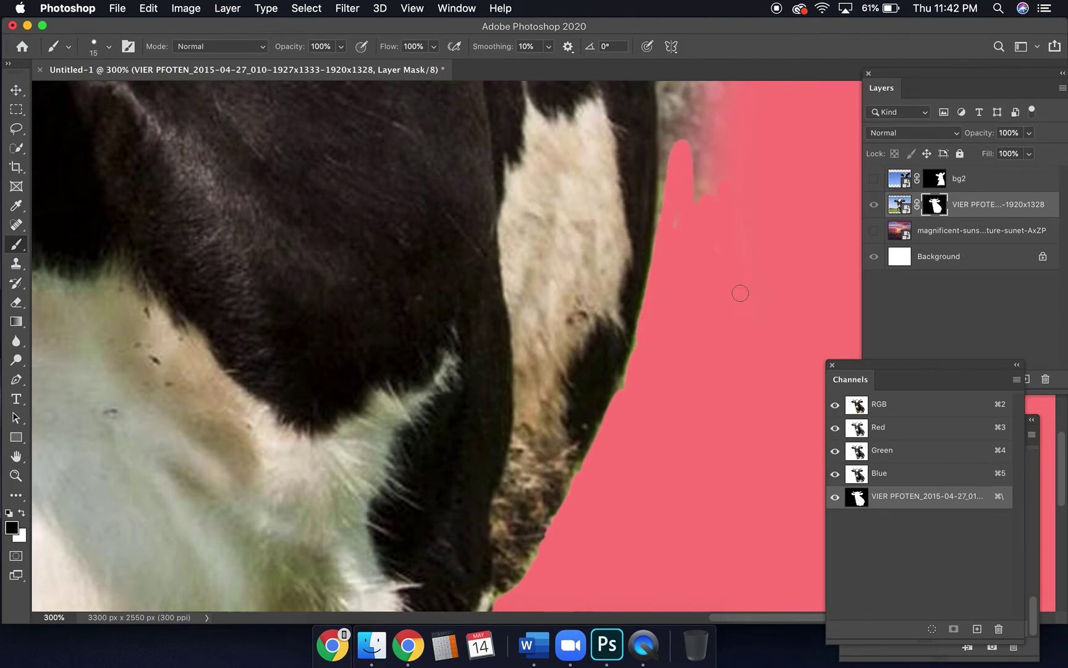
{"action": "key", "text": "super+equal"}
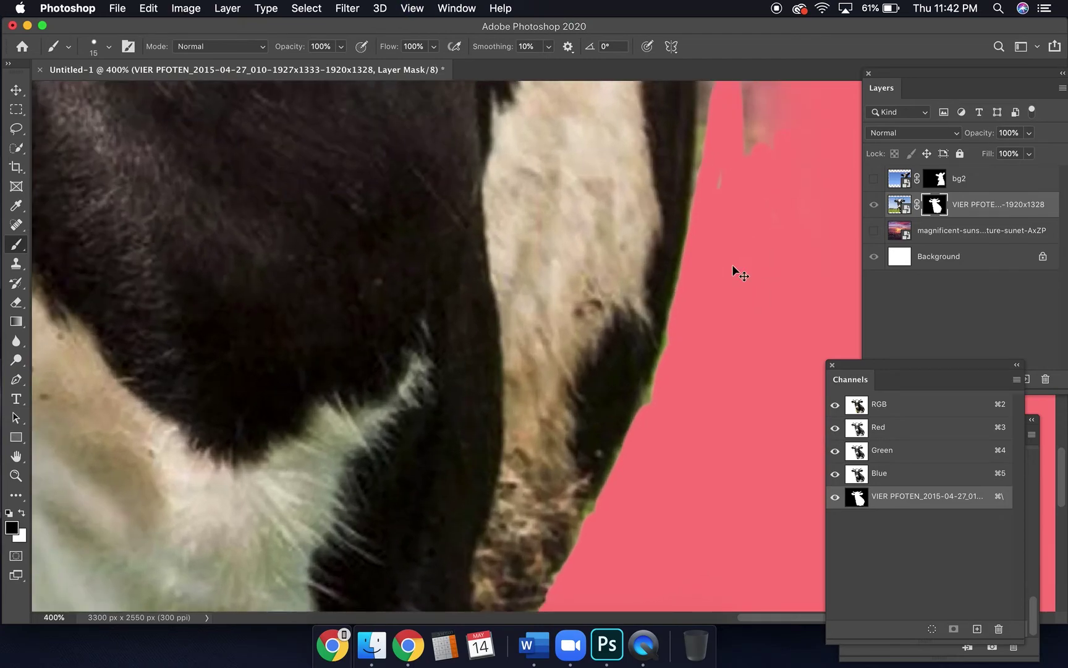
{"action": "key", "text": "super+minus"}
{"action": "key", "text": "super+minus"}
{"action": "key", "text": "super+minus"}
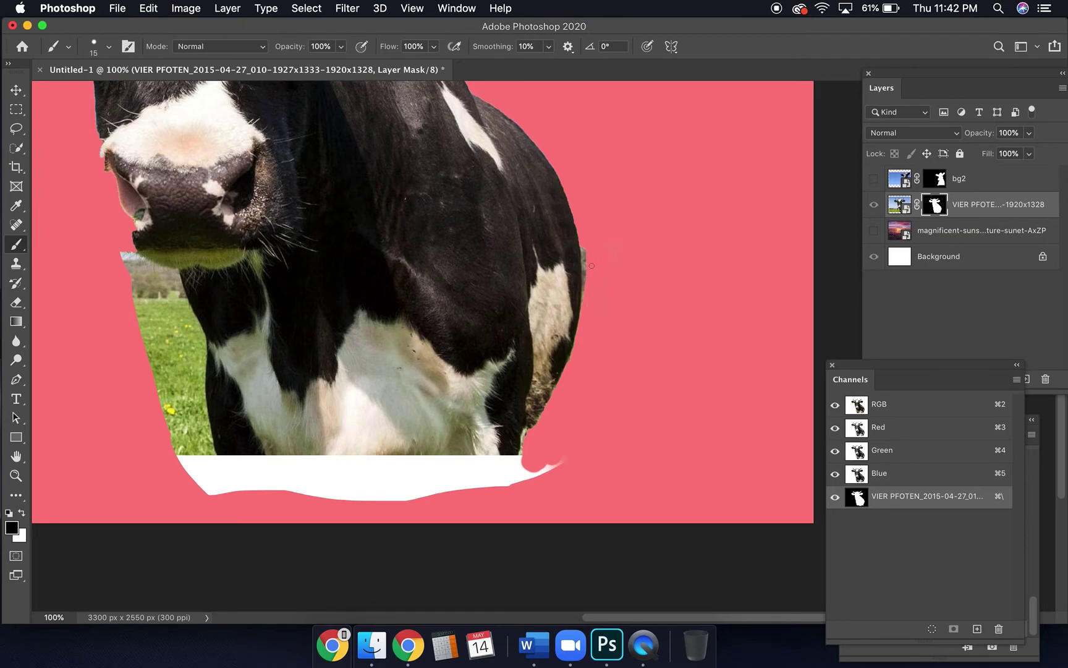
{"action": "left_click_drag", "start_coordinate": [584, 243], "coordinate": [586, 280]}
Target the horned cow layer's image instead of its mask and select the grass patch below the muzzle with the Quick Selection tool
{"action": "scroll", "coordinate": [667, 417], "scroll_direction": "down", "scroll_amount": 3}
{"action": "scroll", "coordinate": [667, 417], "scroll_direction": "left", "scroll_amount": 4}
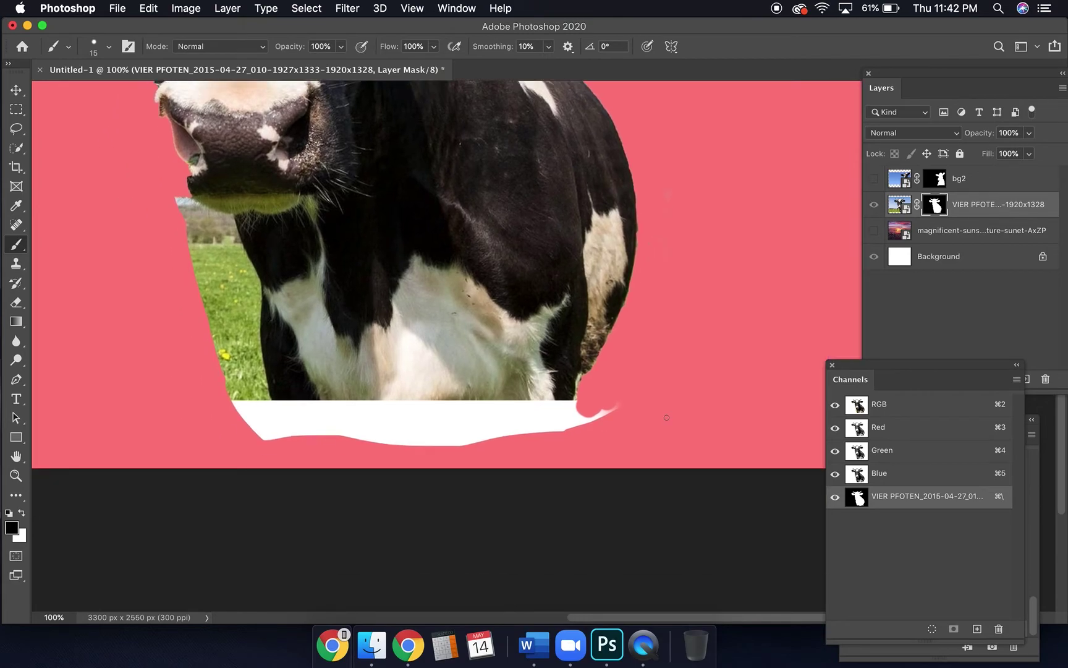
{"action": "key", "text": "super+equal"}
{"action": "key", "text": "super+minus"}
{"action": "key", "text": "super+minus"}
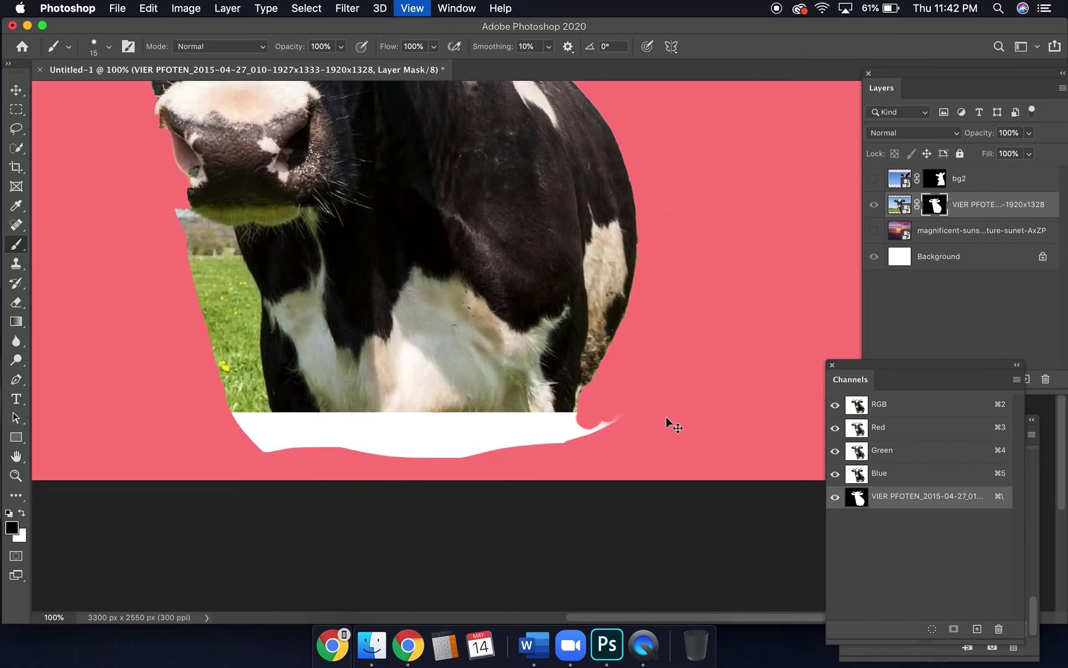
{"action": "scroll", "coordinate": [368, 346], "scroll_direction": "up", "scroll_amount": 2}
{"action": "scroll", "coordinate": [368, 346], "scroll_direction": "left", "scroll_amount": 3}
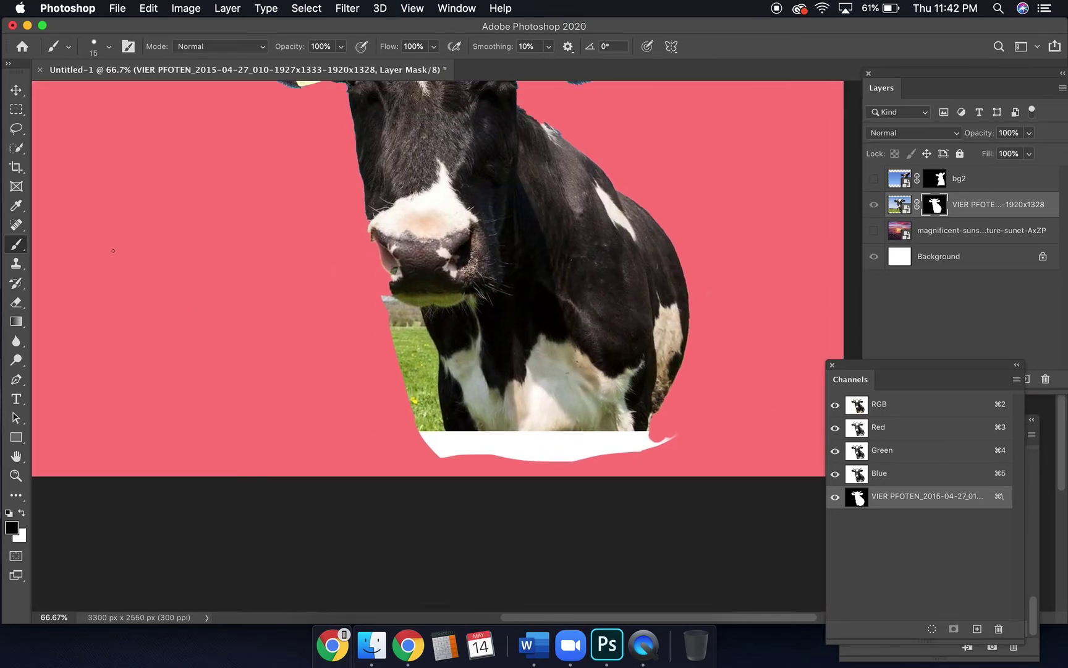
{"action": "left_click", "coordinate": [16, 128]}
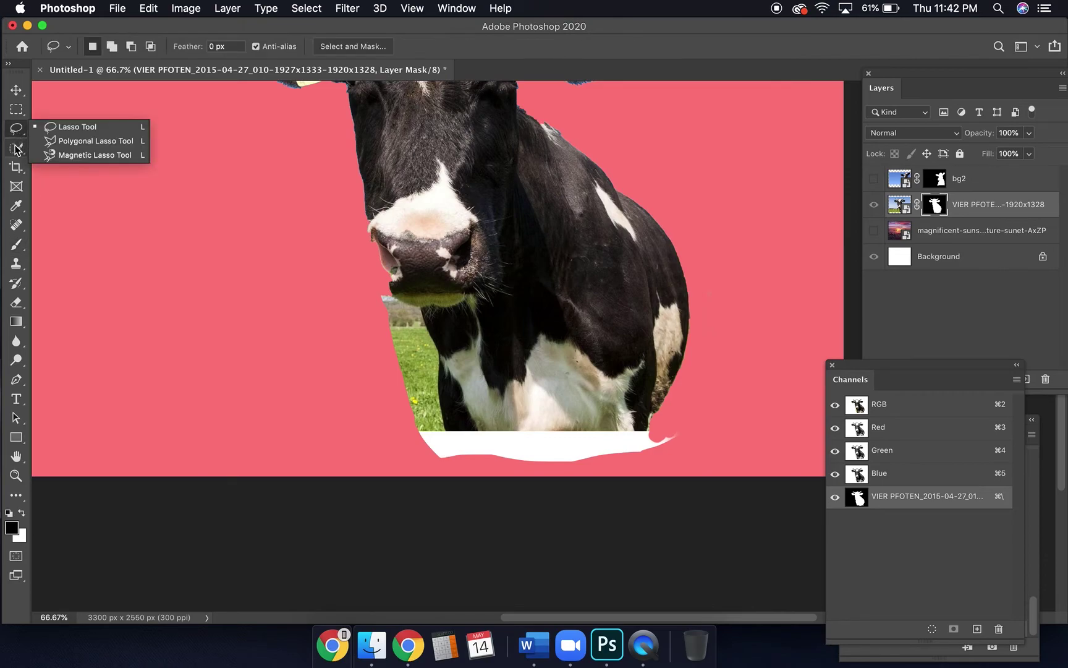
{"action": "left_click", "coordinate": [16, 149]}
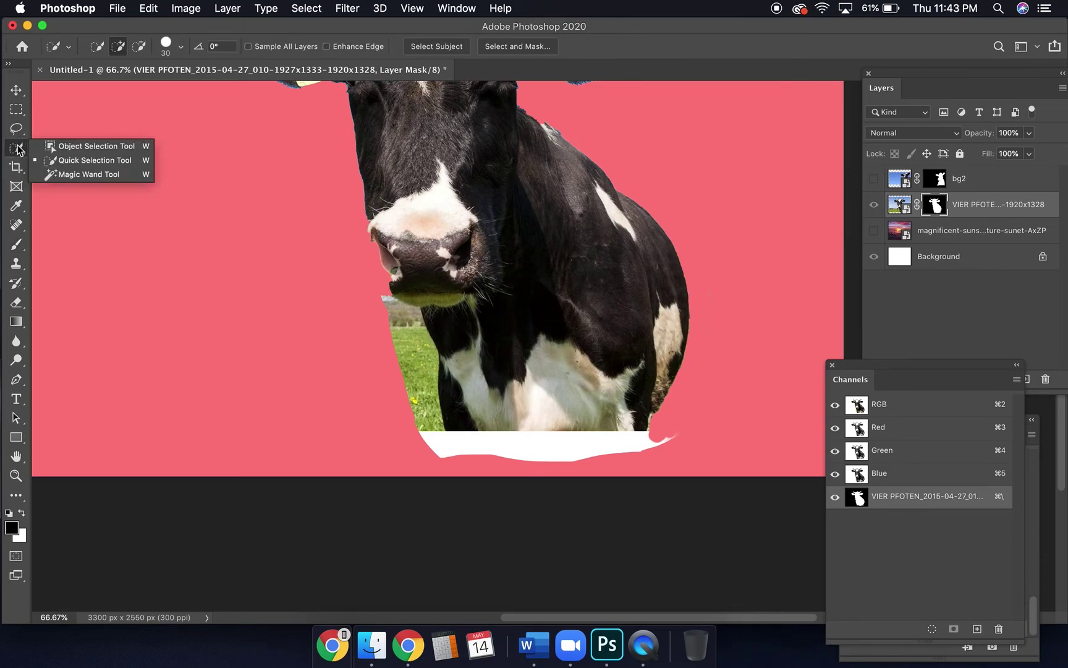
{"action": "left_click", "coordinate": [91, 159]}
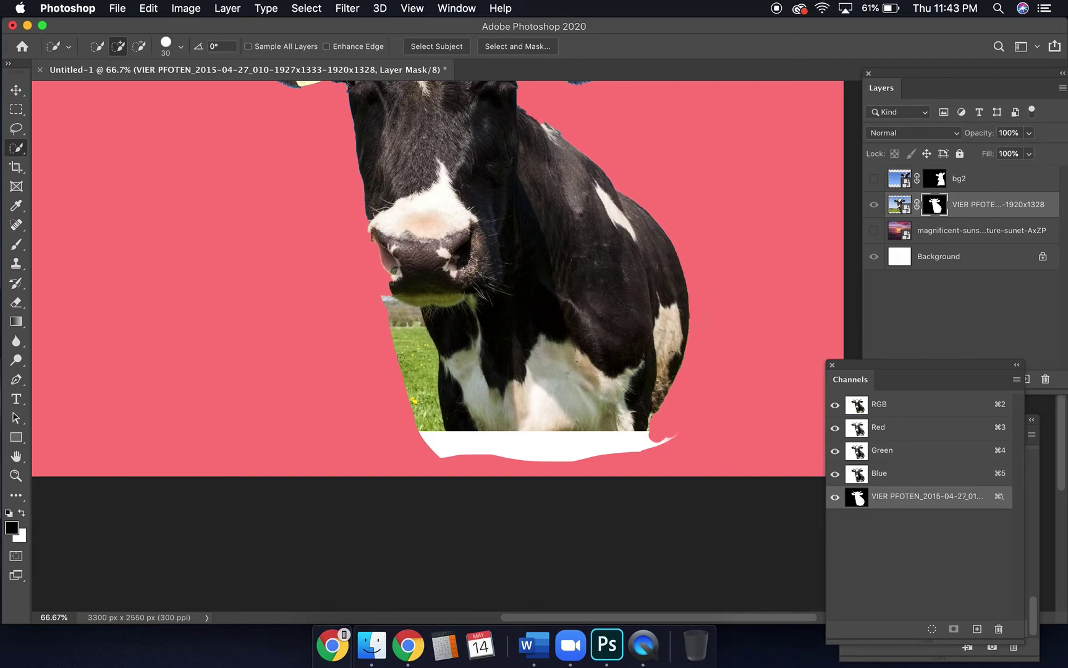
{"action": "mouse_move", "coordinate": [418, 363]}
{"action": "left_mouse_down"}
{"action": "mouse_move", "coordinate": [413, 384]}
{"action": "mouse_move", "coordinate": [433, 411]}
{"action": "mouse_move", "coordinate": [411, 350]}
{"action": "mouse_move", "coordinate": [429, 360]}
{"action": "mouse_move", "coordinate": [408, 326]}
{"action": "left_mouse_up"}
{"action": "key", "text": "super+d"}
{"action": "left_click", "coordinate": [900, 204]}
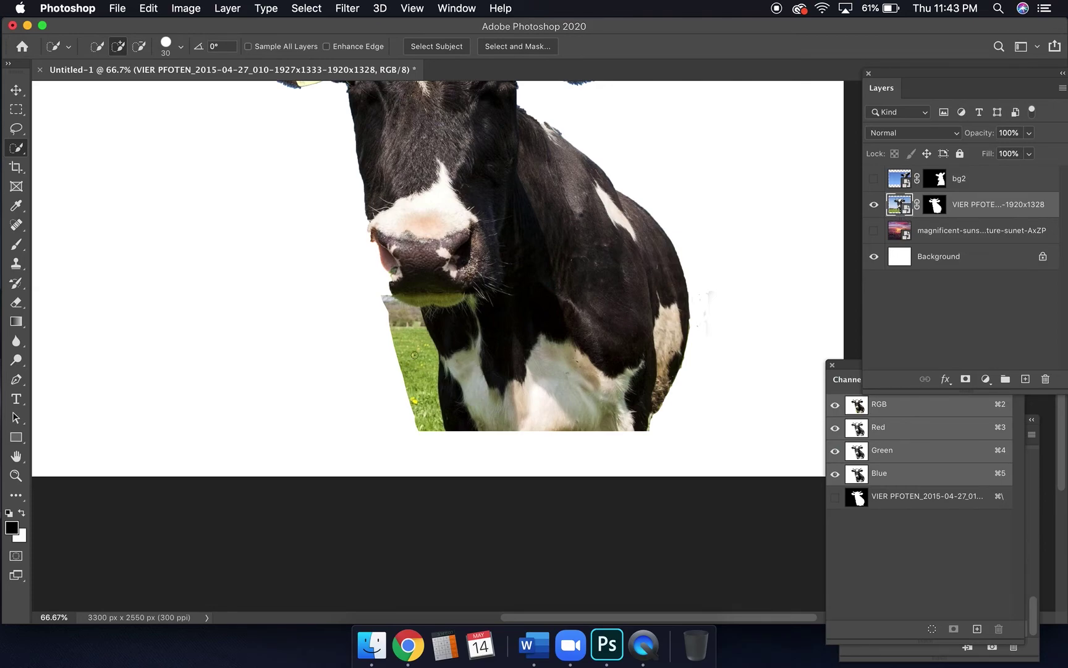
{"action": "left_click_drag", "start_coordinate": [415, 354], "coordinate": [420, 400]}
Fill the selected grass patch on the layer mask with black at 100% opacity, and deselect
{"action": "key", "text": "super+backslash"}
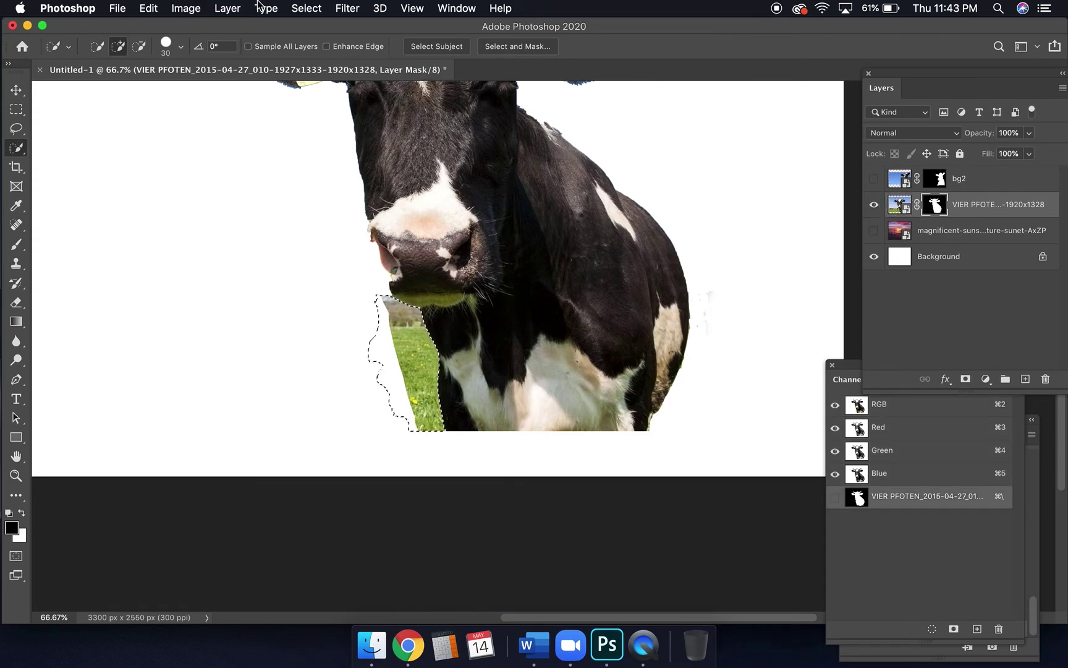
{"action": "left_click", "coordinate": [152, 8]}
{"action": "left_click", "coordinate": [206, 244]}
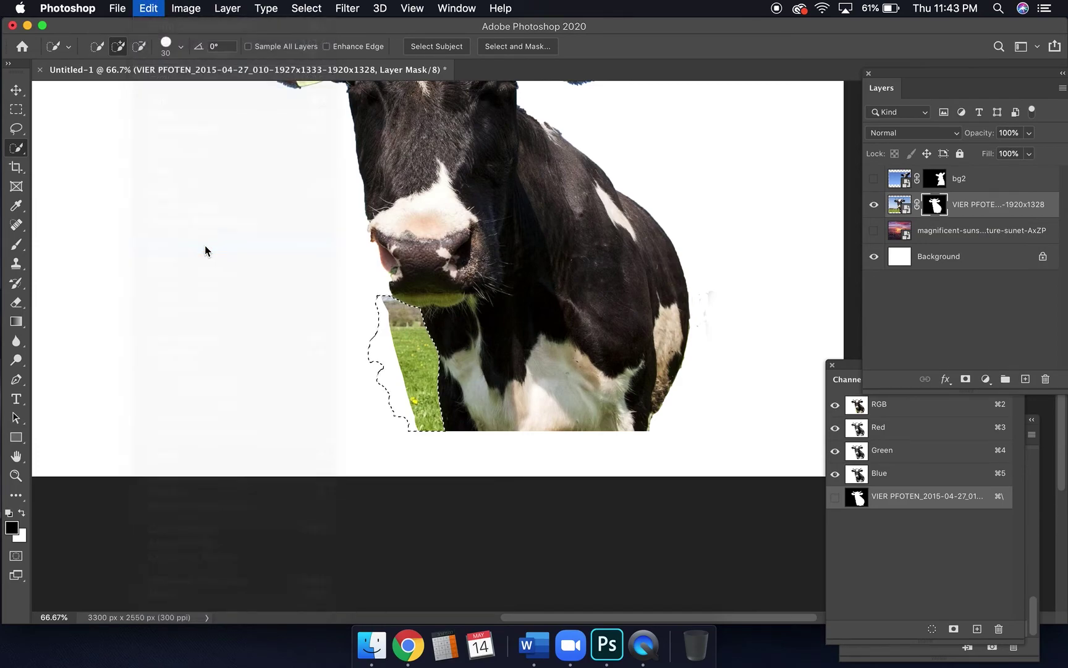
{"action": "left_click", "coordinate": [629, 251]}
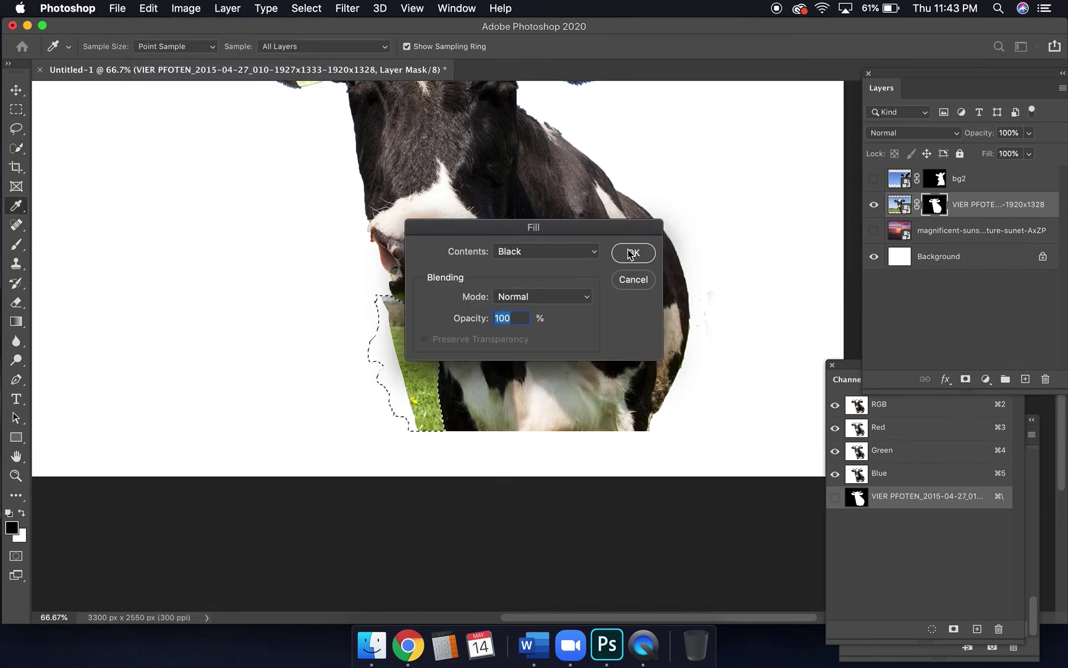
{"action": "key", "text": "super+d"}
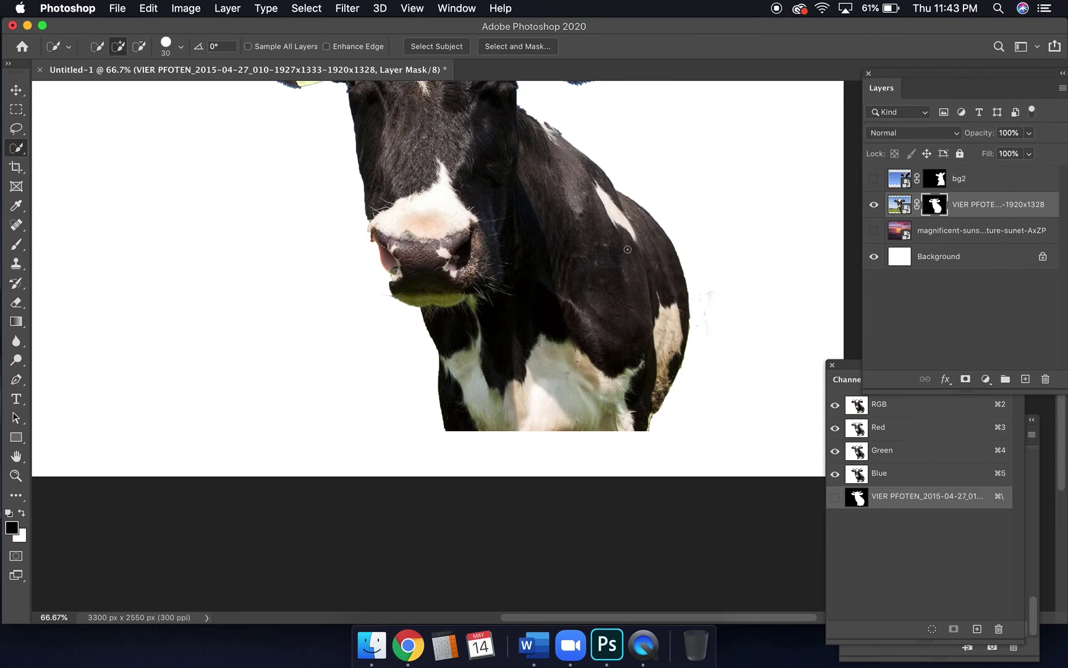
Open Select and Mask for the horned cow's layer mask and set Smooth to 10
{"action": "key", "text": "super+minus"}
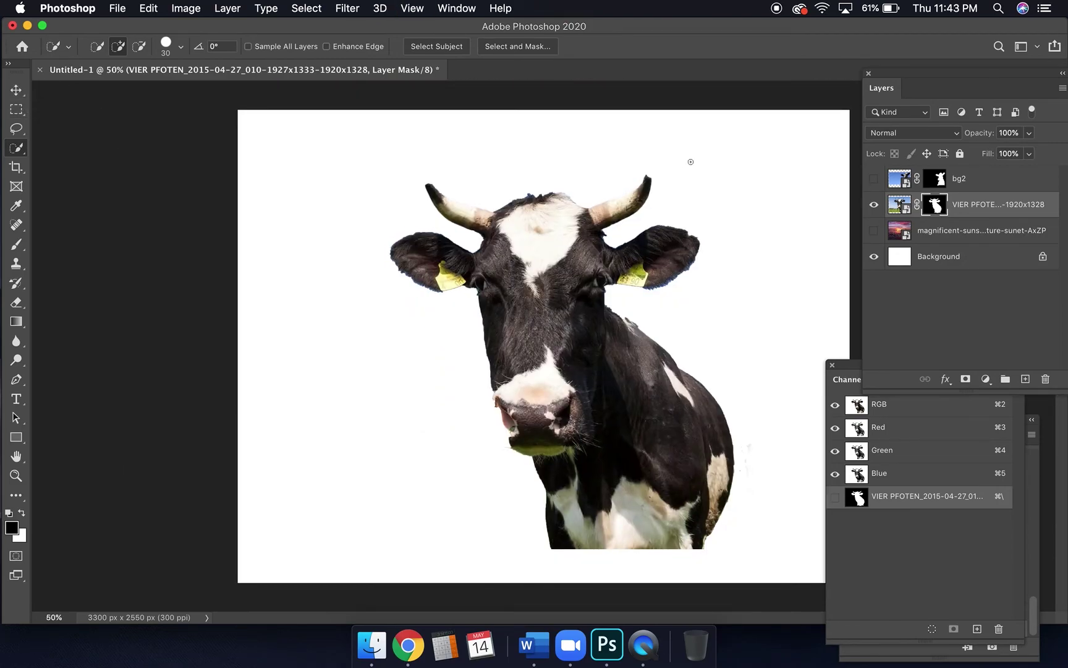
{"action": "double_click", "coordinate": [930, 207]}
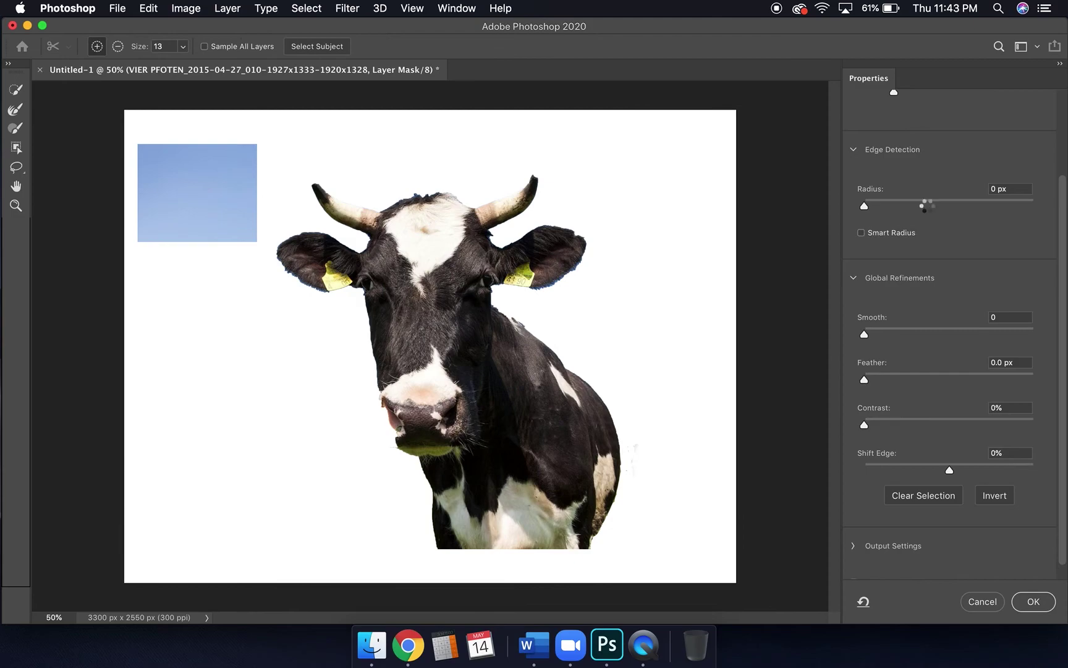
{"action": "left_click_drag", "start_coordinate": [866, 334], "coordinate": [882, 334]}
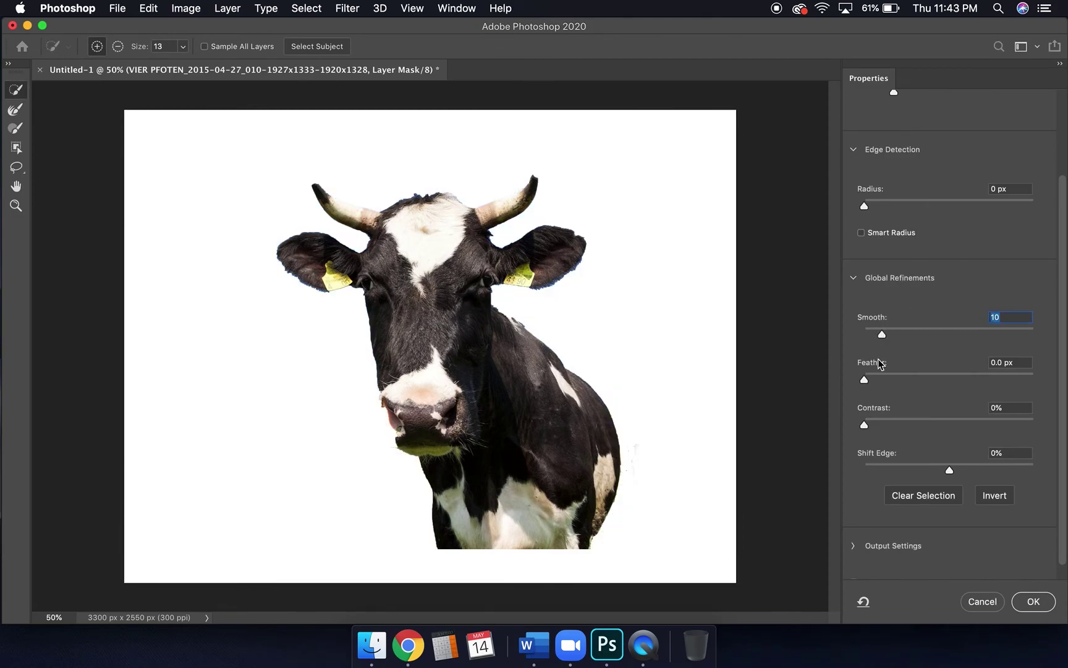
Slightly raise Feather and Contrast for the horned cow's mask, adjust Shift Edge, and apply the Select and Mask refinement
{"action": "left_click_drag", "start_coordinate": [871, 379], "coordinate": [879, 379]}
{"action": "left_click_drag", "start_coordinate": [865, 425], "coordinate": [878, 425]}
{"action": "left_click", "coordinate": [946, 468]}
{"action": "left_click", "coordinate": [1033, 602]}
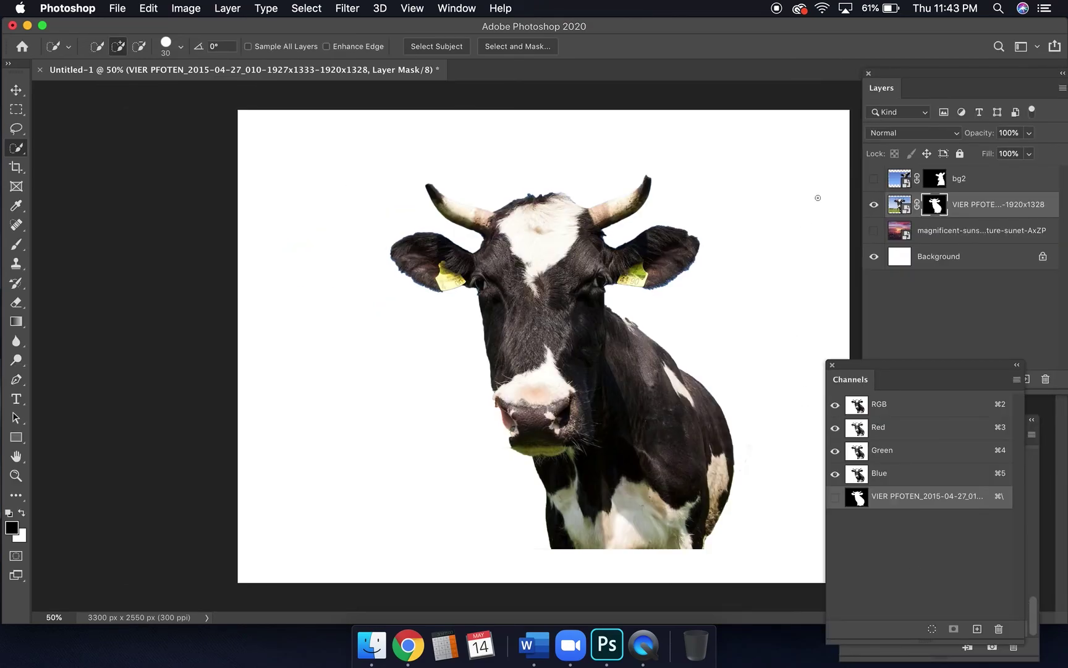
Show the bg2 layer and move its cow down so its body meets the canvas's lower edge
{"action": "left_click", "coordinate": [874, 179]}
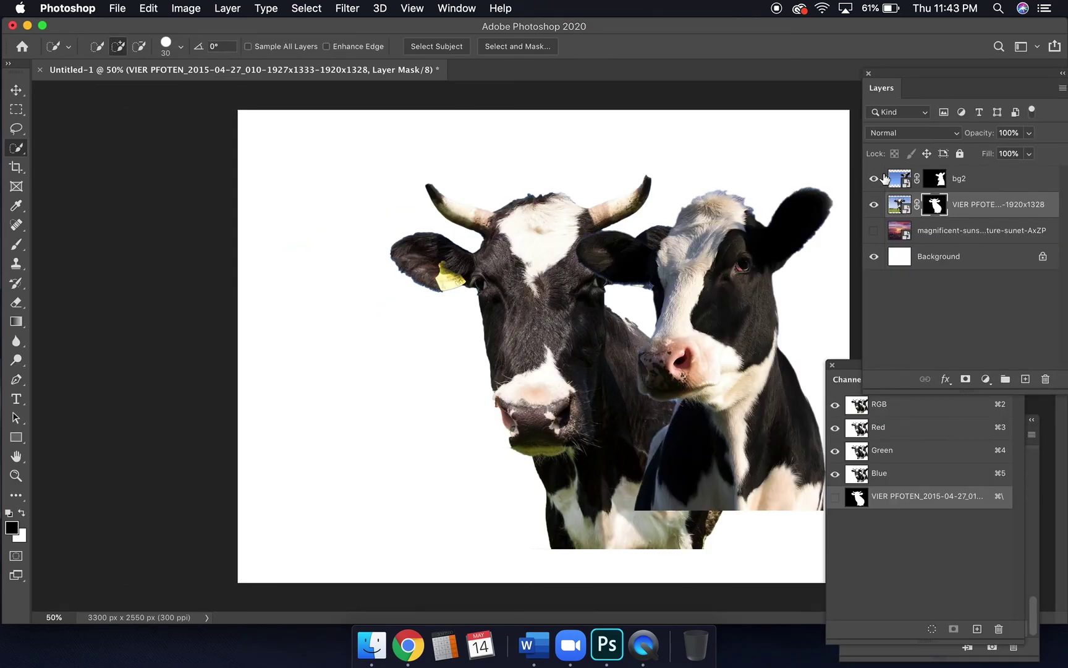
{"action": "left_click", "coordinate": [994, 179]}
{"action": "left_click", "coordinate": [16, 90]}
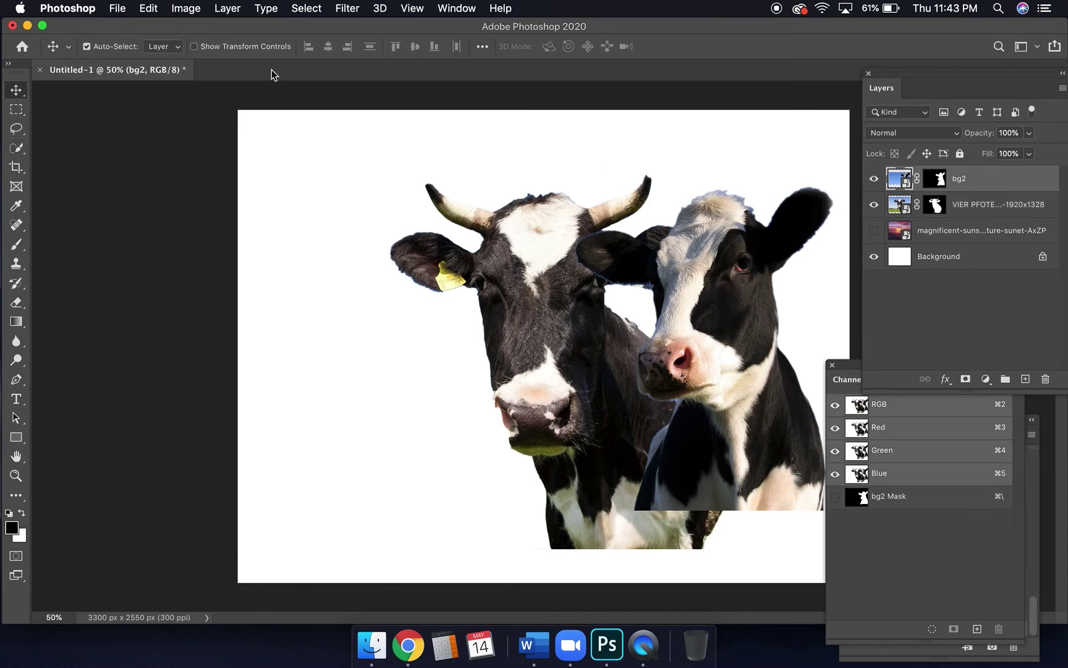
{"action": "left_click_drag", "start_coordinate": [718, 242], "coordinate": [747, 332]}
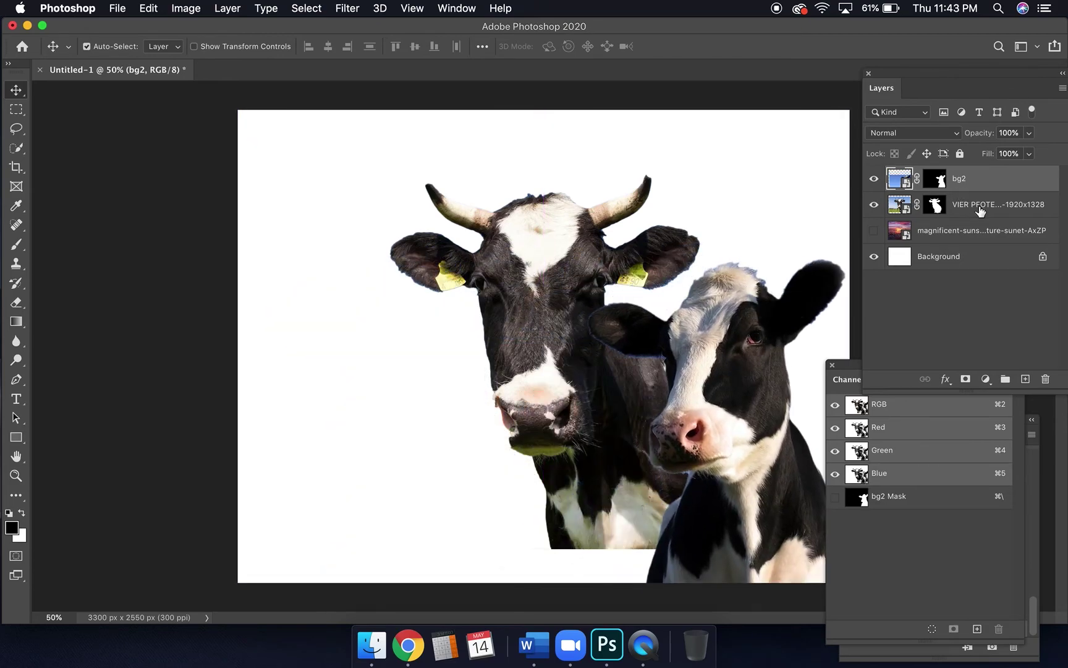
Move the horned cow to the lower left of the canvas and show the sunset background layer behind both cows
{"action": "left_click", "coordinate": [981, 207]}
{"action": "left_click_drag", "start_coordinate": [522, 260], "coordinate": [380, 296]}
{"action": "left_click", "coordinate": [874, 233]}
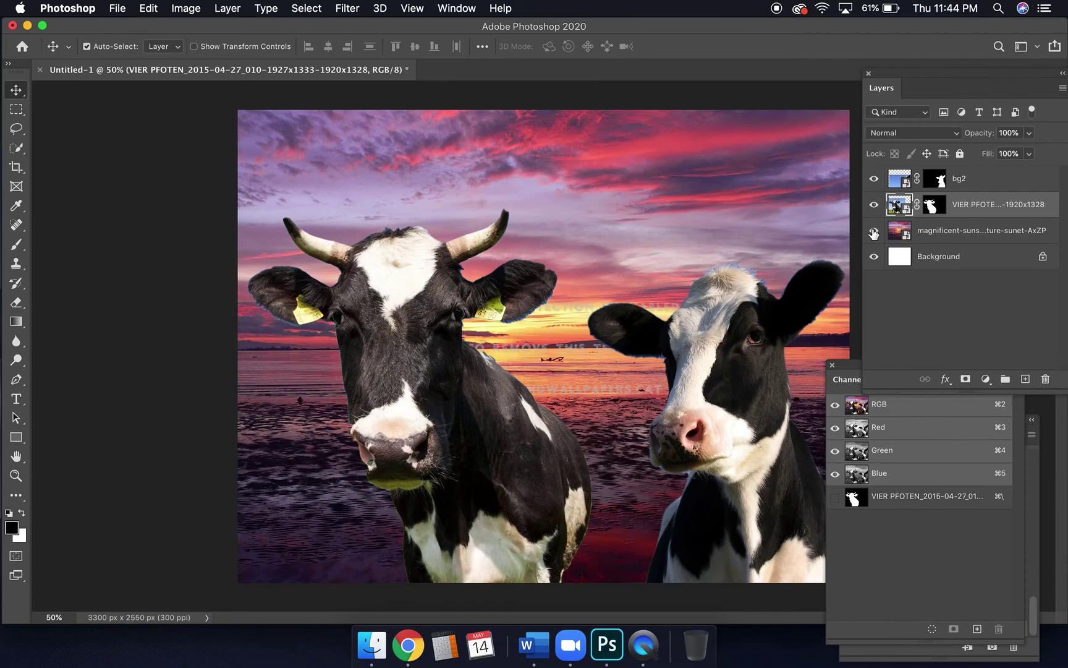
{"action": "key", "text": "super+minus"}
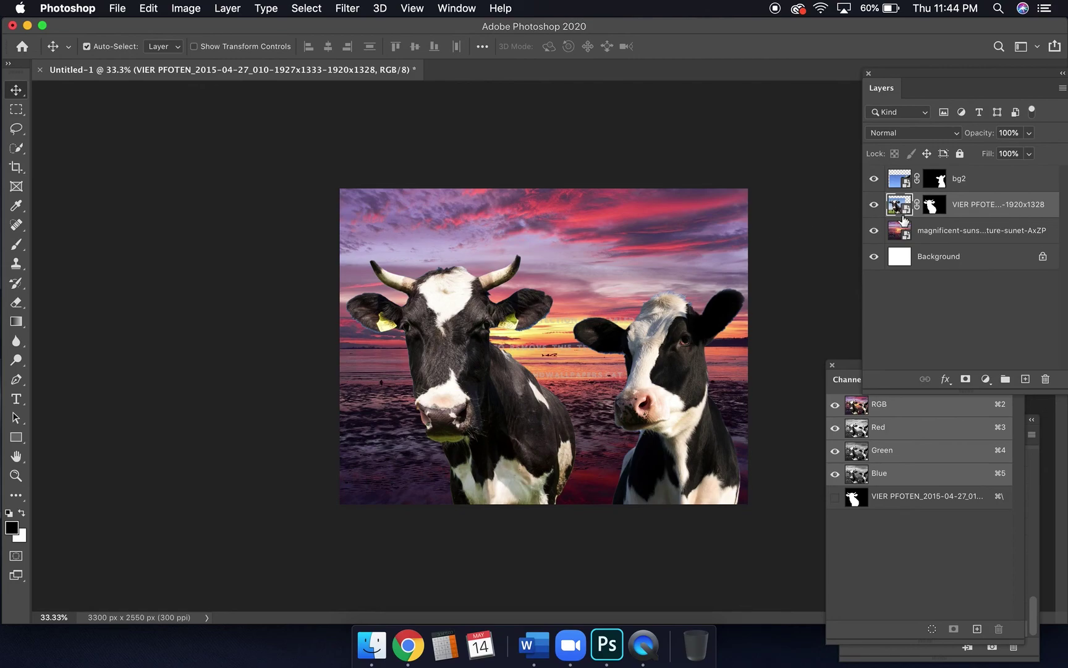
Delete the layer mask from the horned cow's layer to bring back its full photo, and undo the deletion
{"action": "left_click_drag", "start_coordinate": [937, 202], "coordinate": [974, 250]}
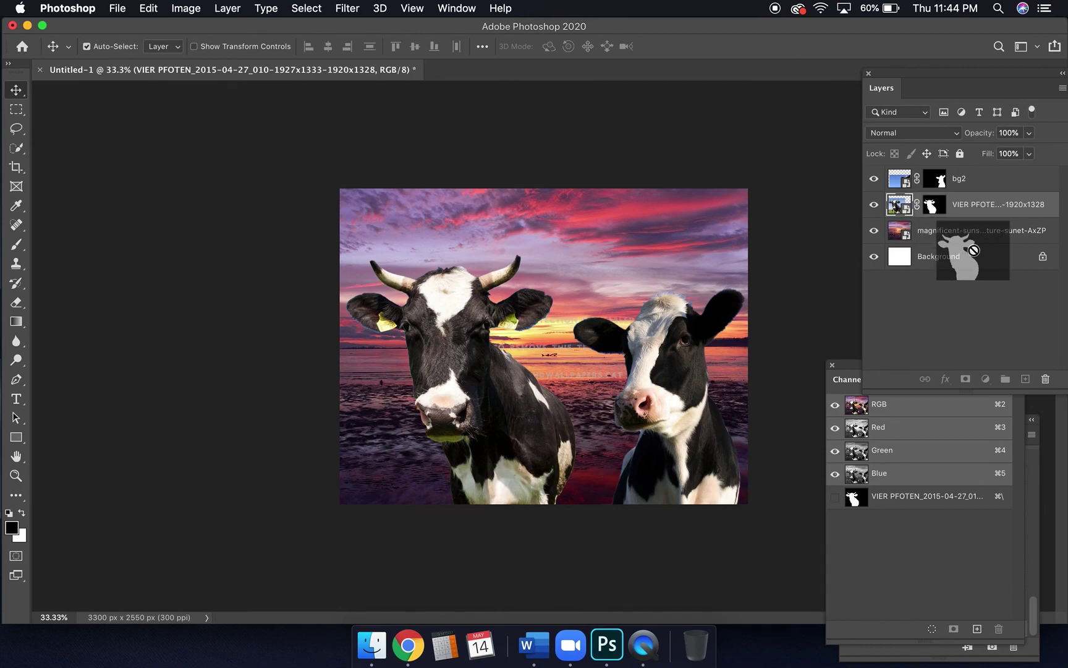
{"action": "left_click", "coordinate": [943, 206]}
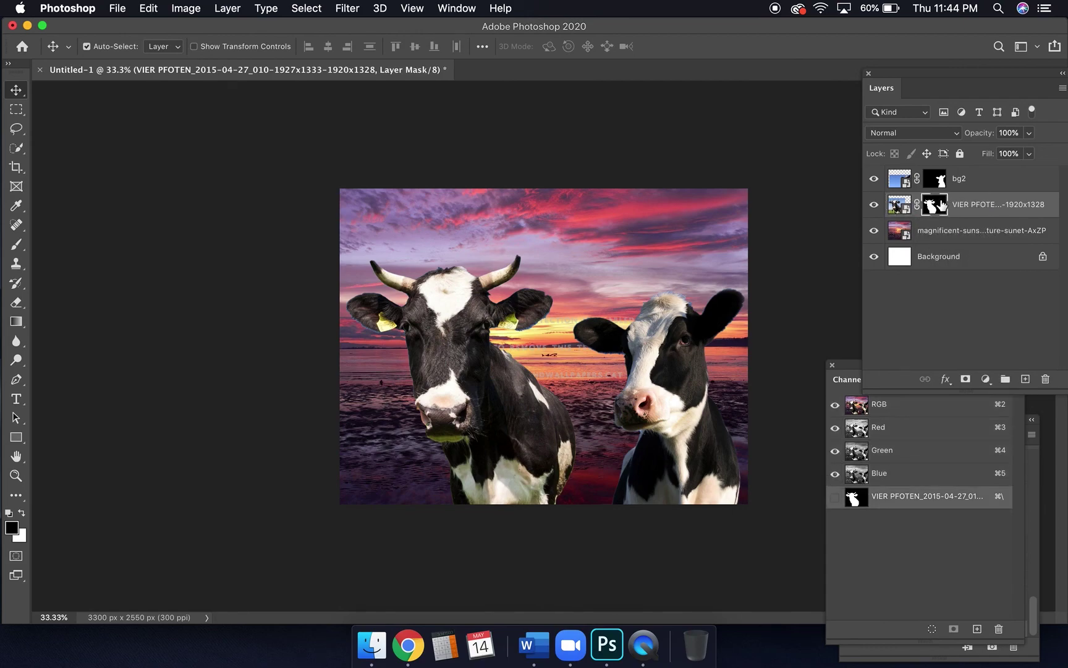
{"action": "left_click_drag", "start_coordinate": [941, 206], "coordinate": [1046, 379]}
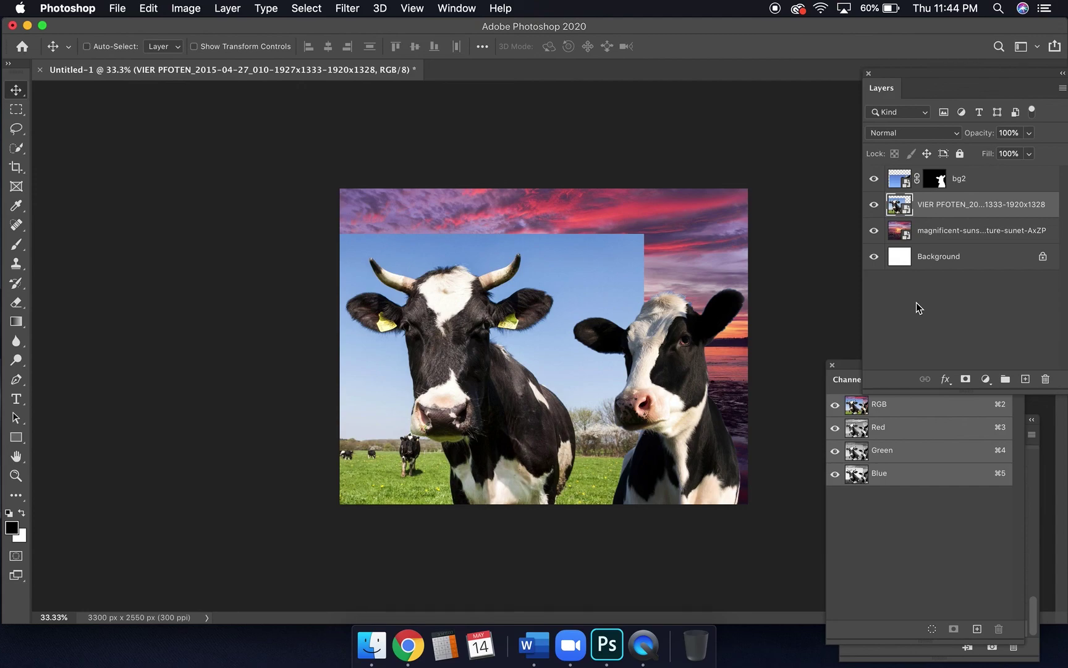
{"action": "left_click", "coordinate": [952, 303], "text": "super"}
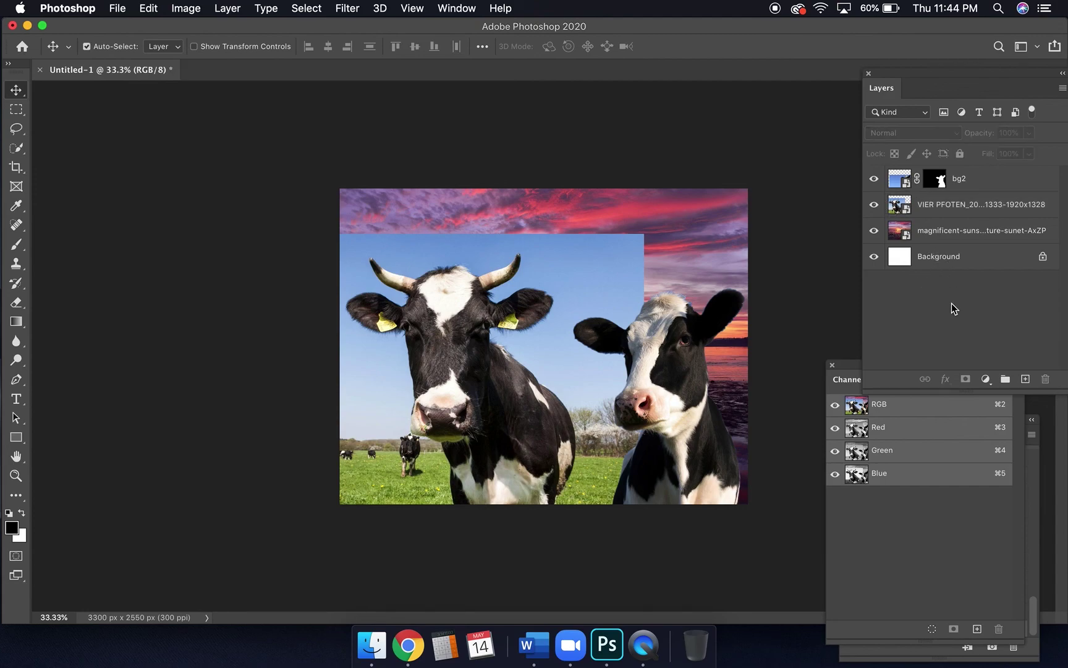
{"action": "left_click", "coordinate": [944, 210], "text": "super"}
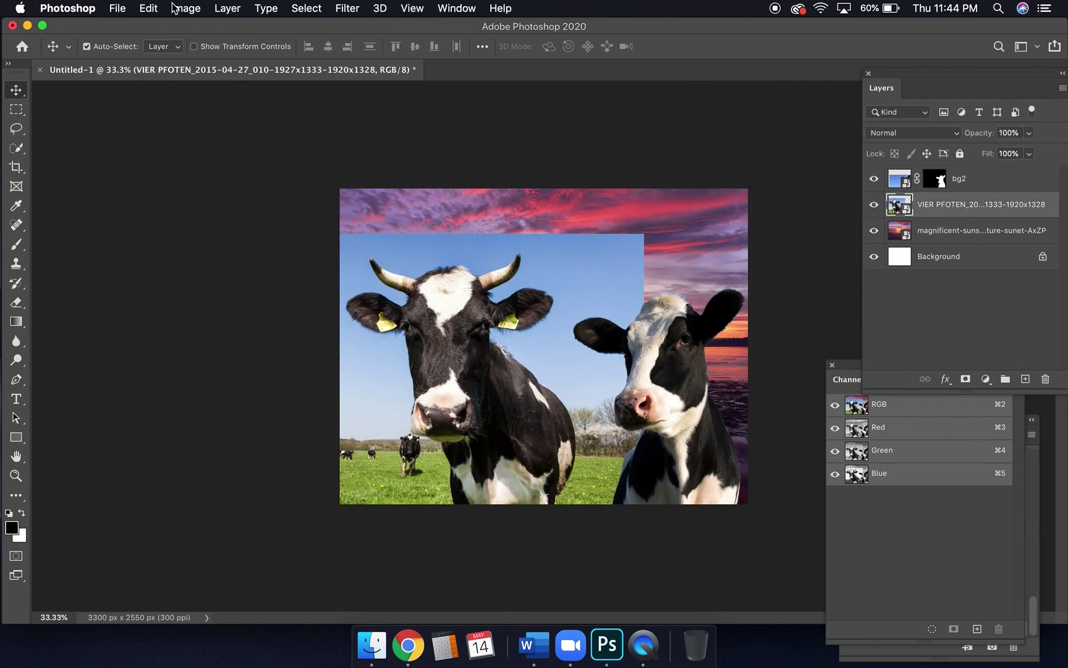
{"action": "left_click", "coordinate": [149, 7]}
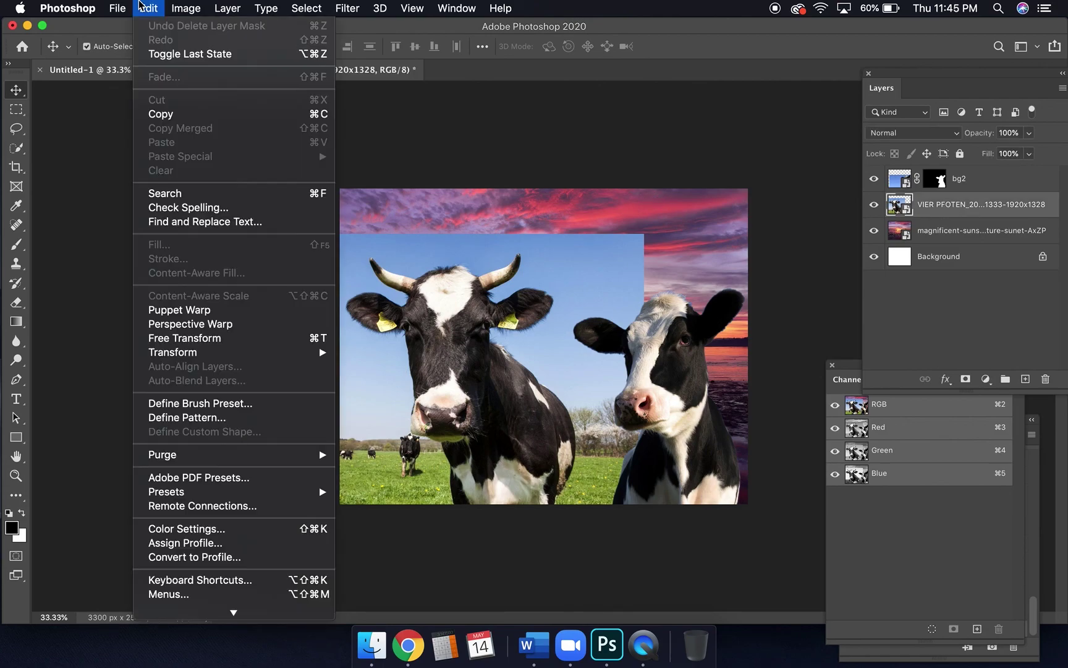
{"action": "left_click", "coordinate": [167, 54]}
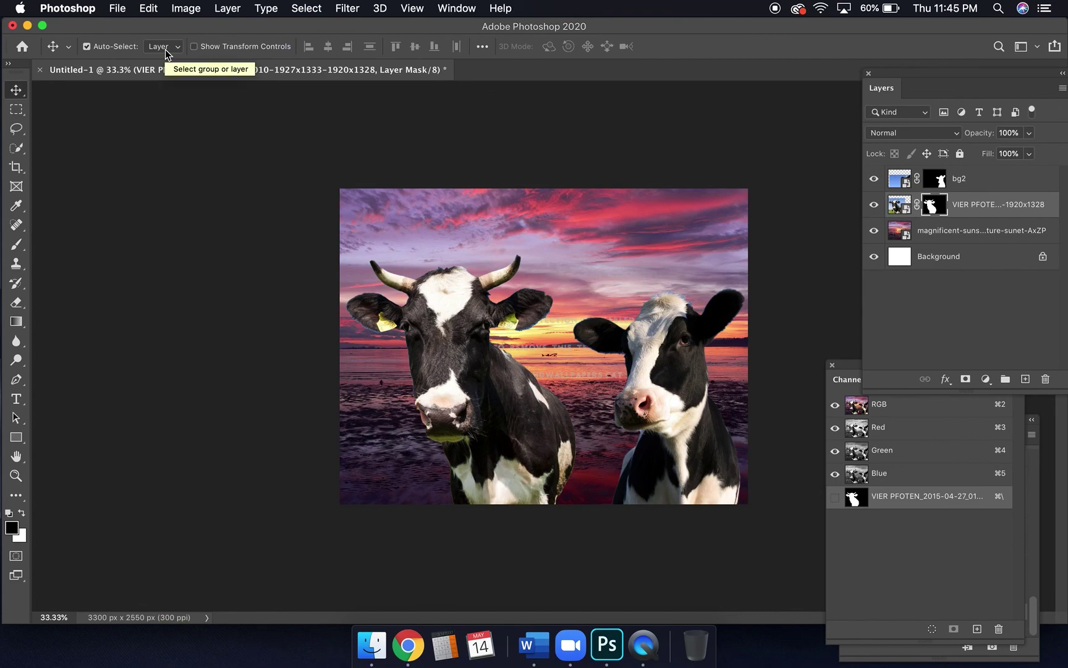